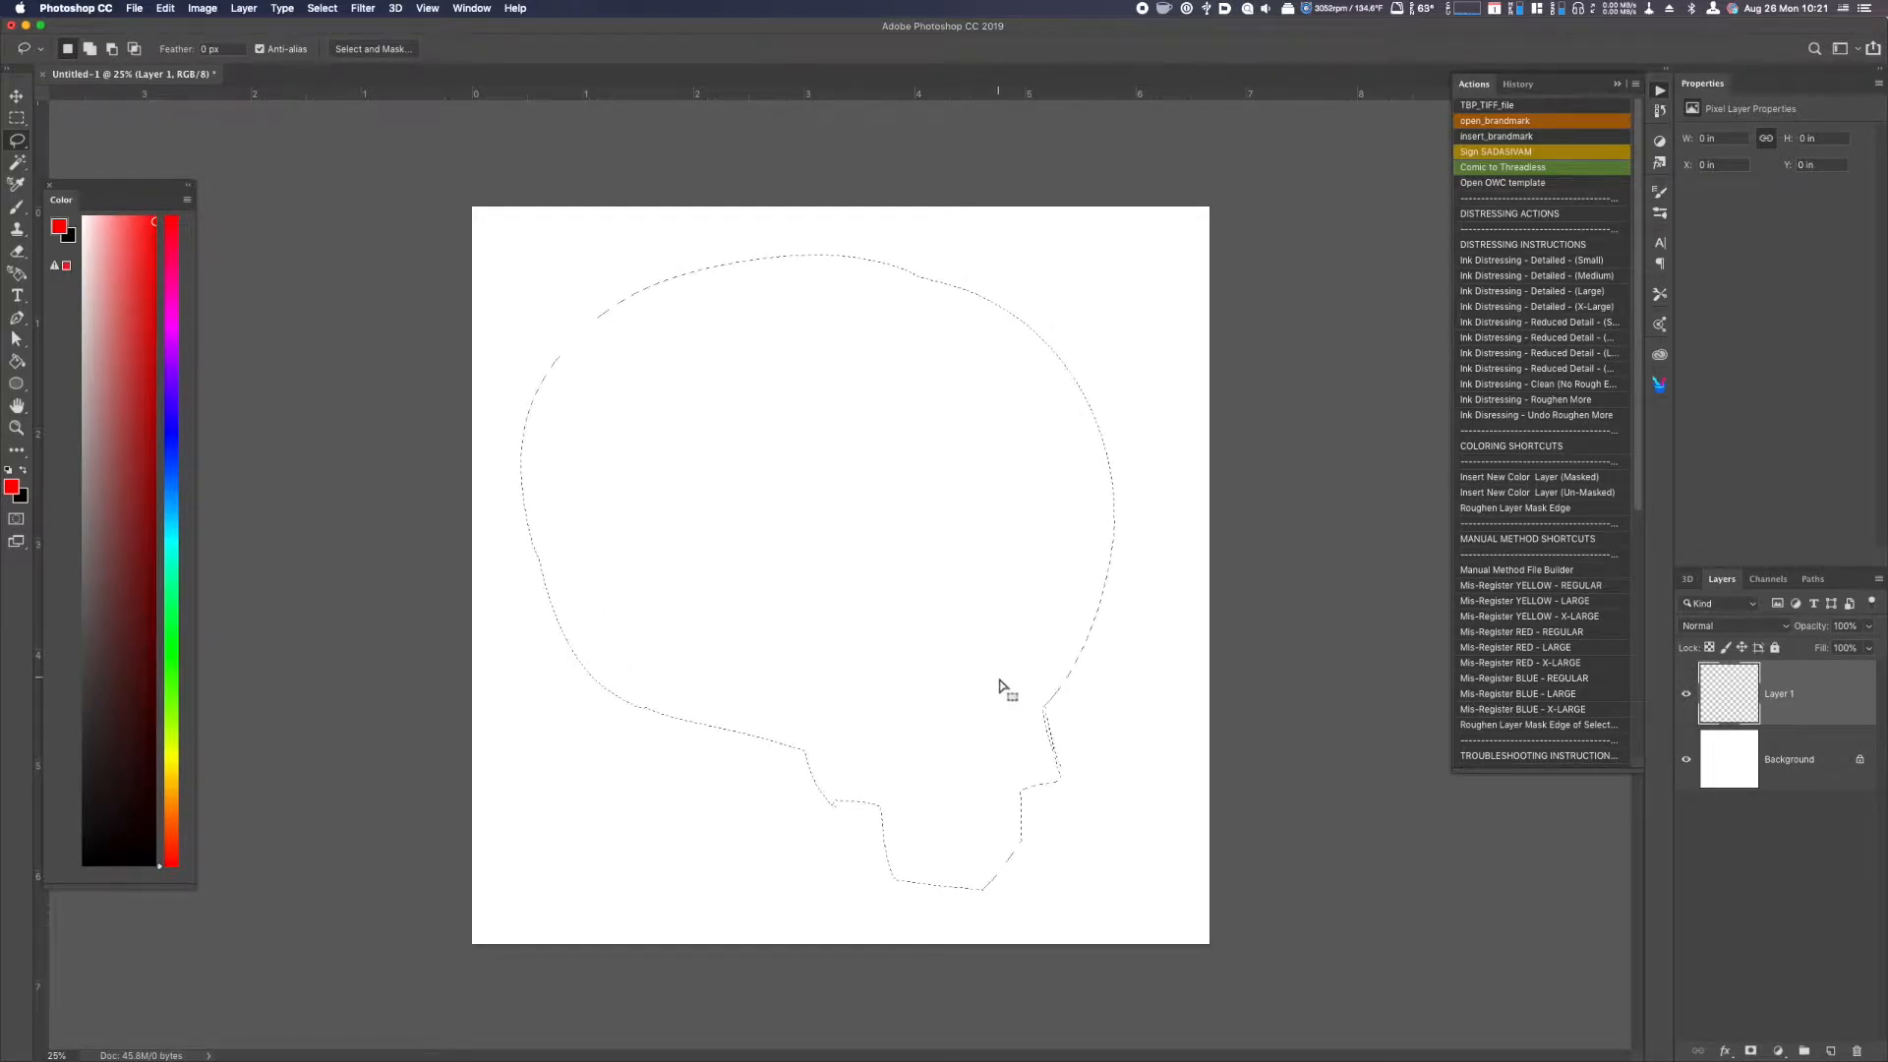
Fill the skull-shaped selection with red and lower Layer 1's opacity to 23%.
key(alt+BackSpace)
click(1868, 625)
drag(1866, 646, 1815, 649)
click(1773, 697)
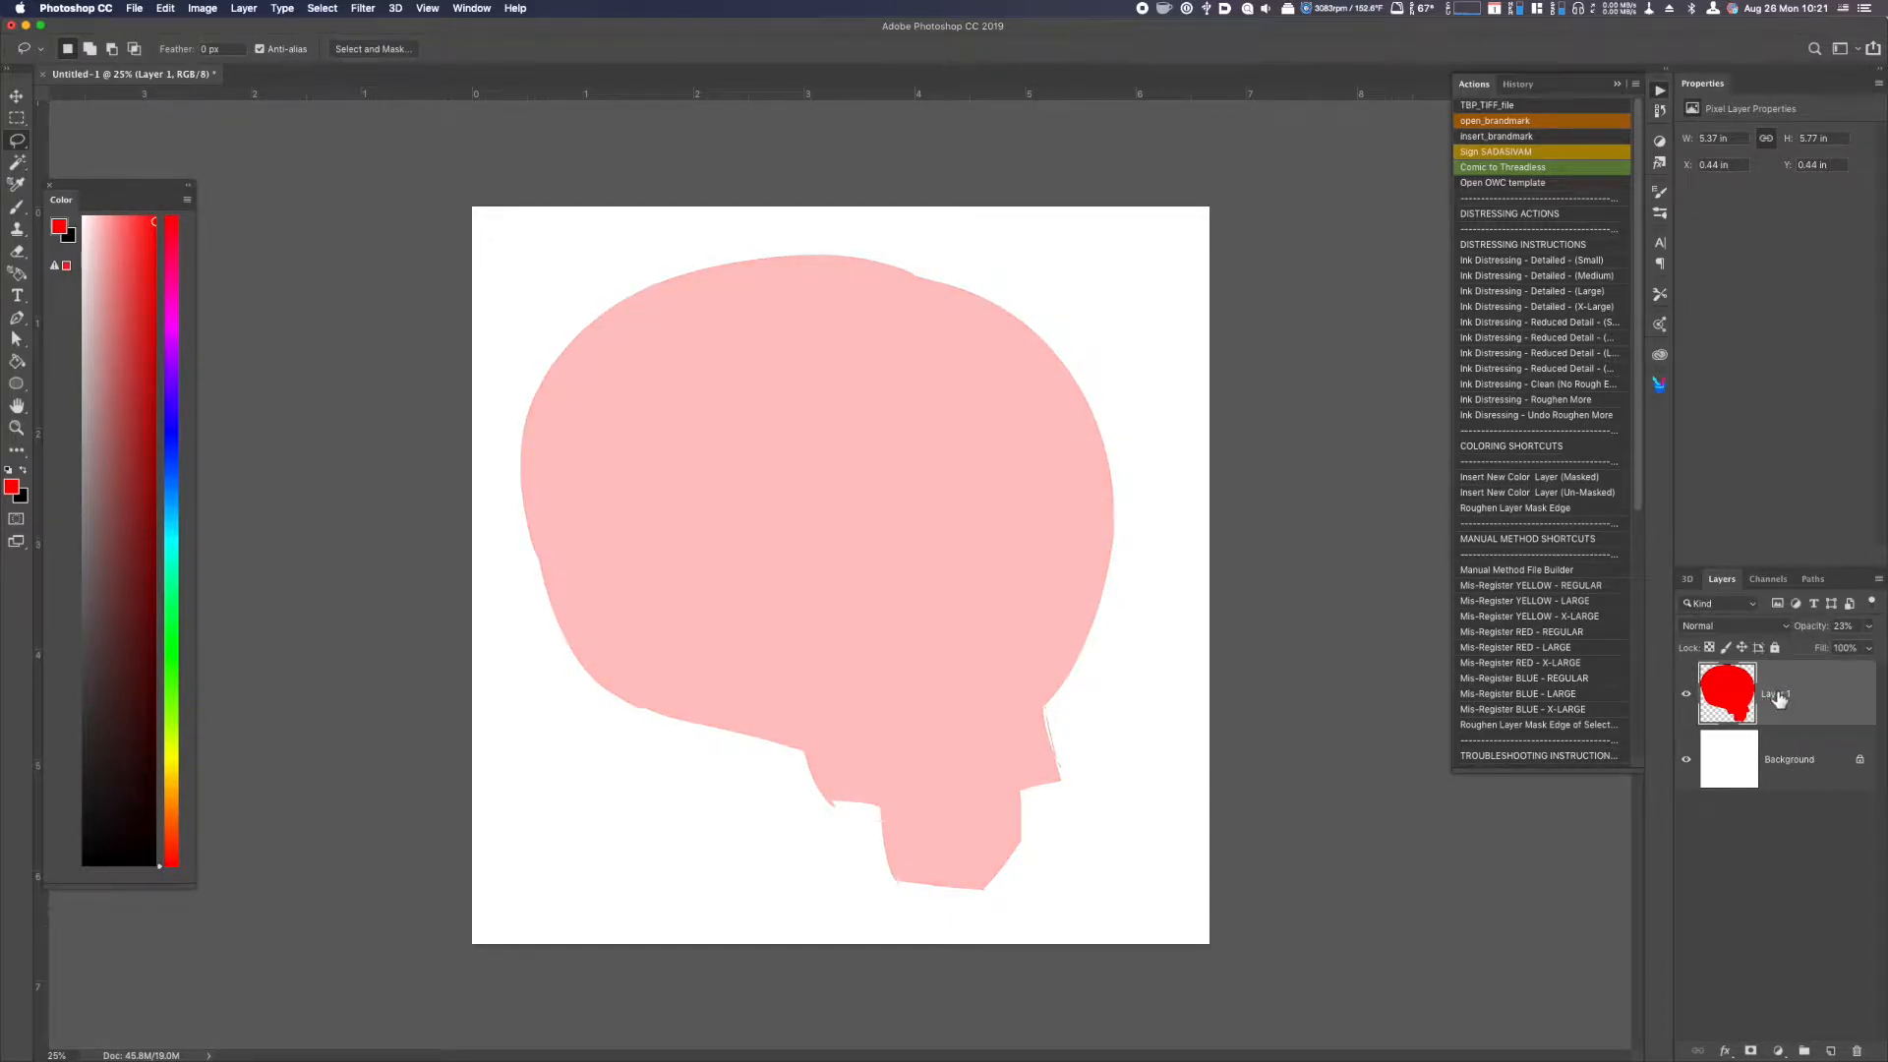
Add a new layer and brush thin blue guide lines for the face's centre and eye level over the silhouette.
key(super+shift+alt+n)
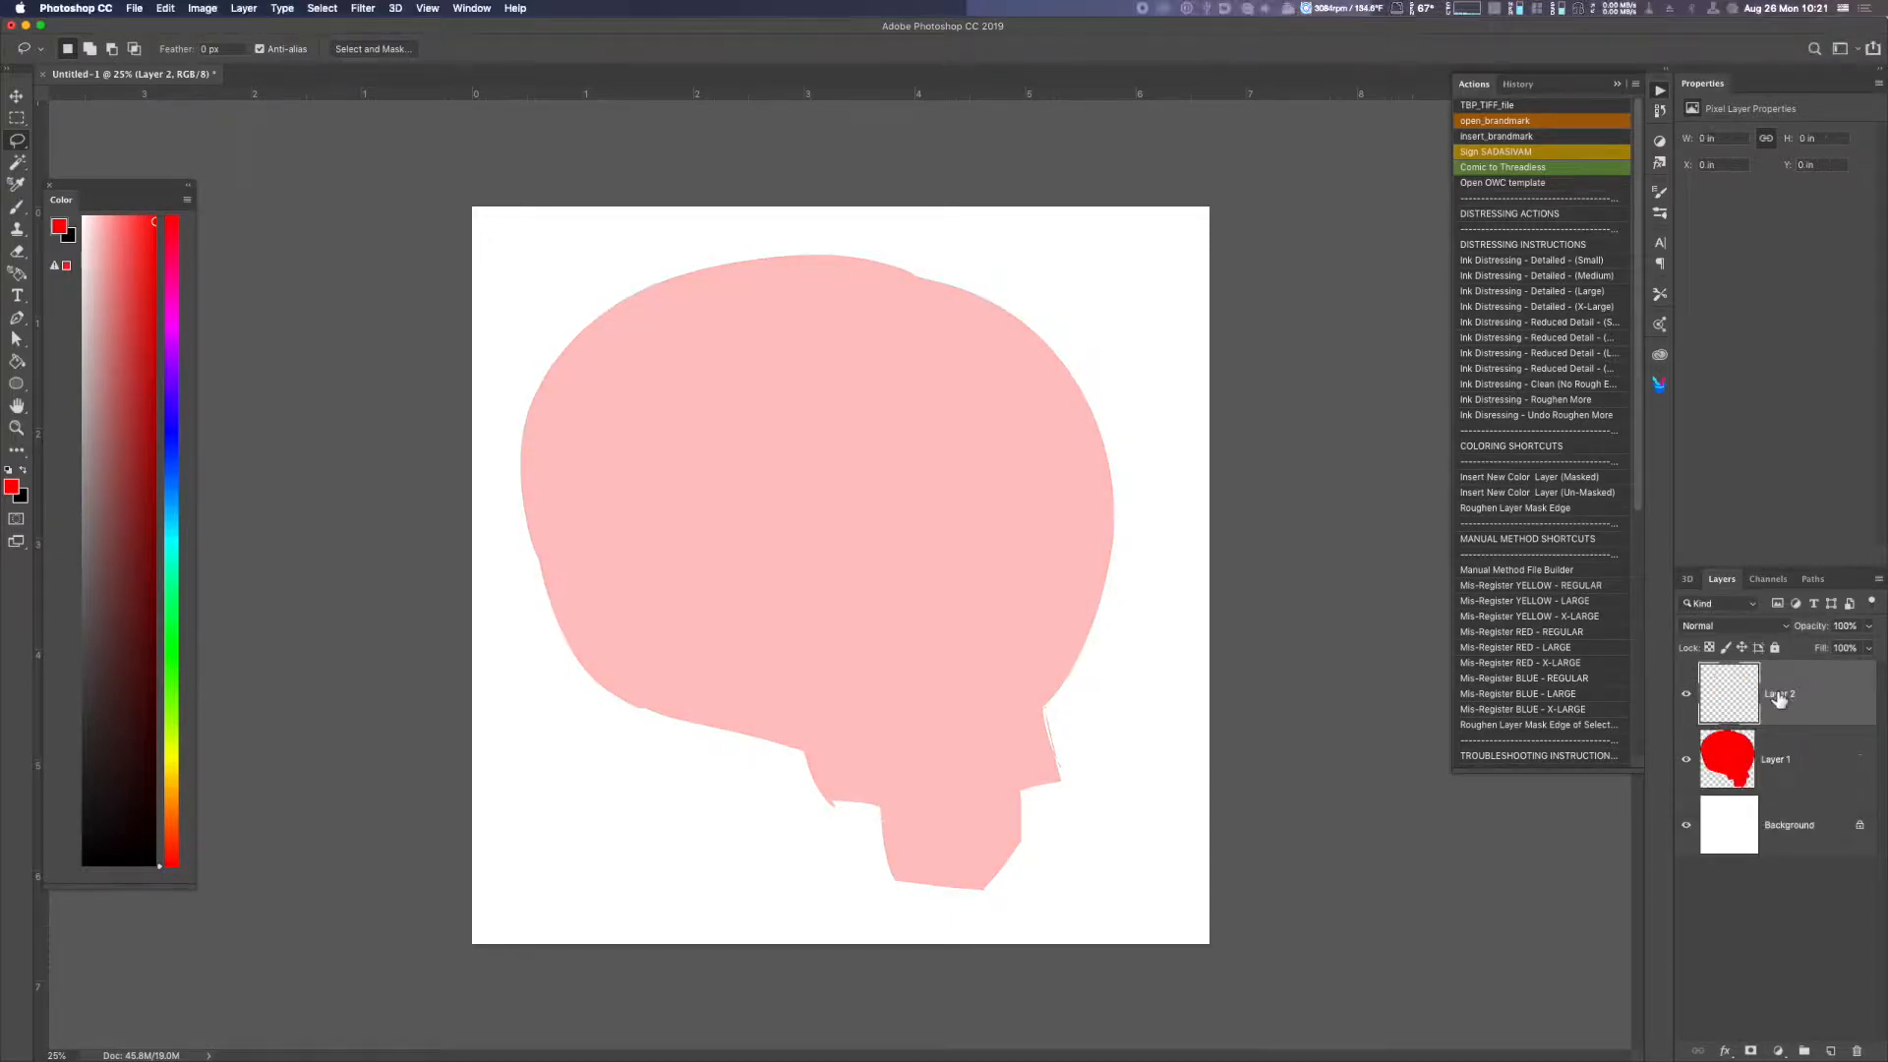
click(171, 471)
click(129, 416)
key(b)
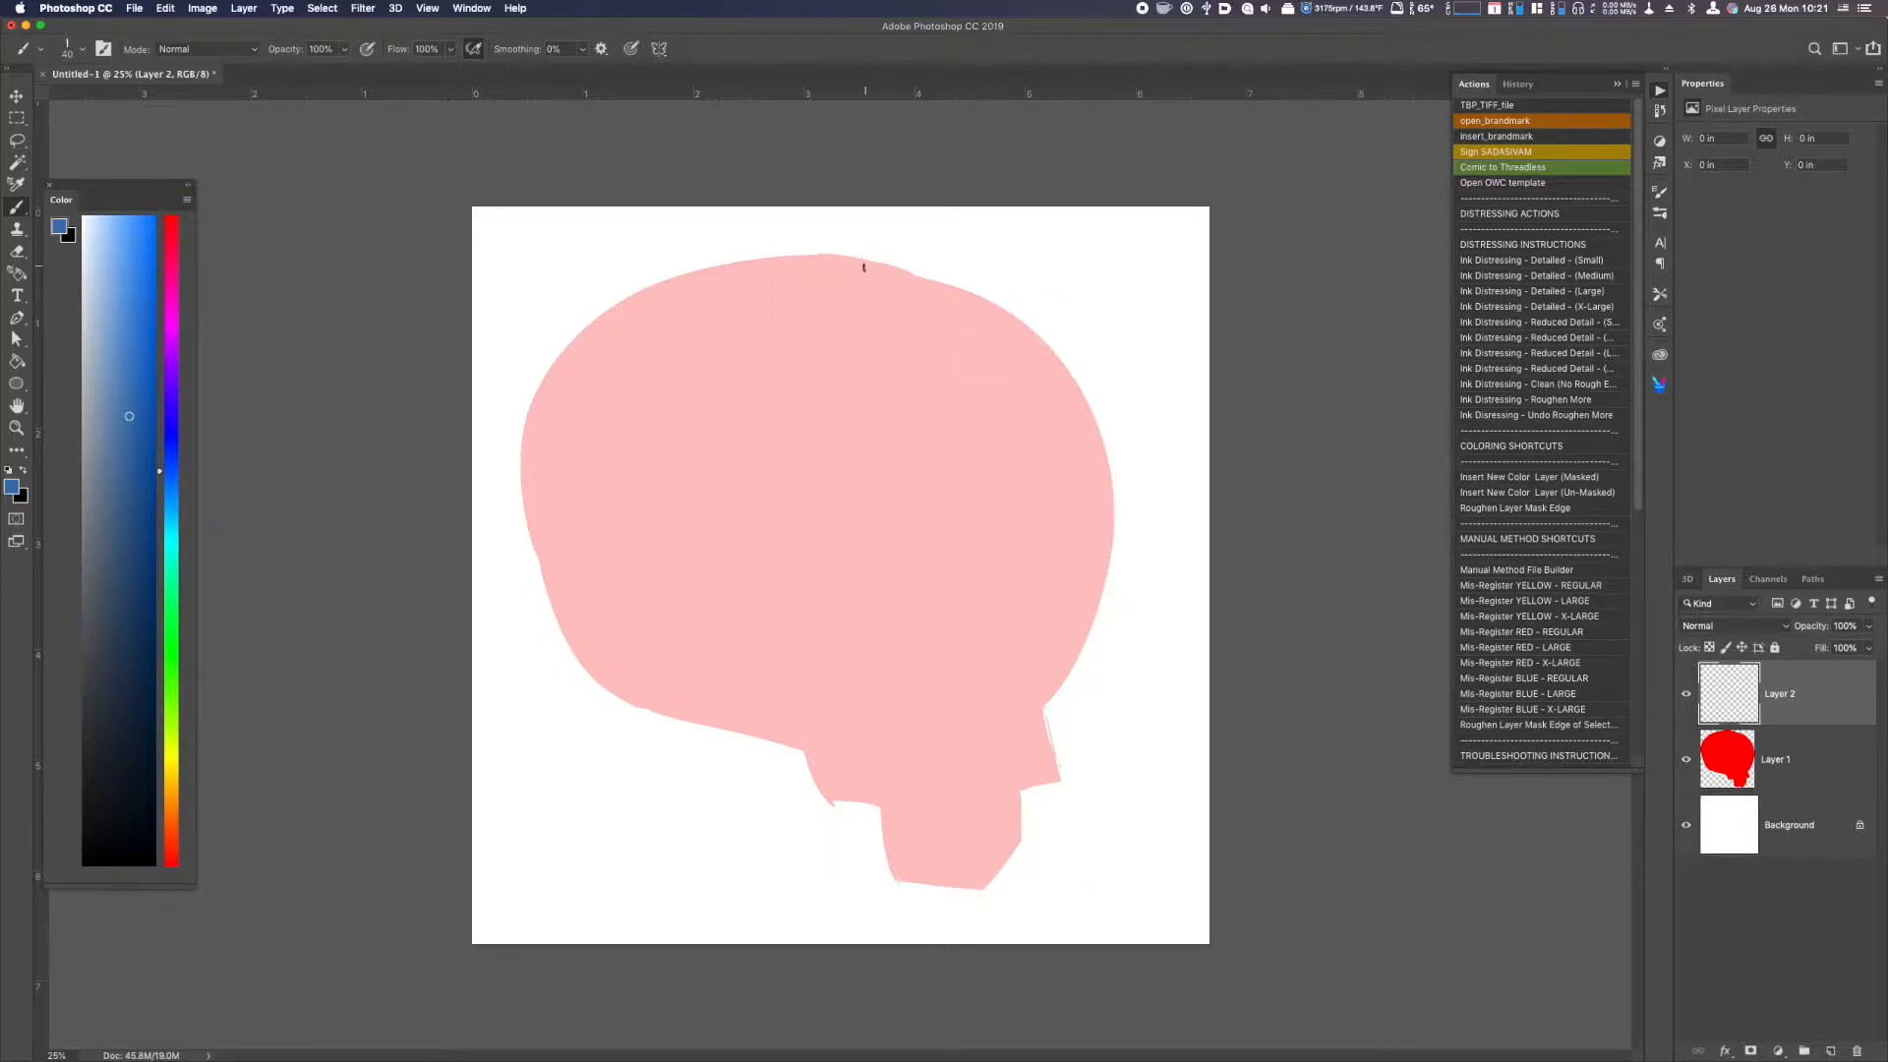
mouse_move(916, 277)
mouse_down()
mouse_move(1003, 782)
mouse_move(986, 858)
mouse_up()
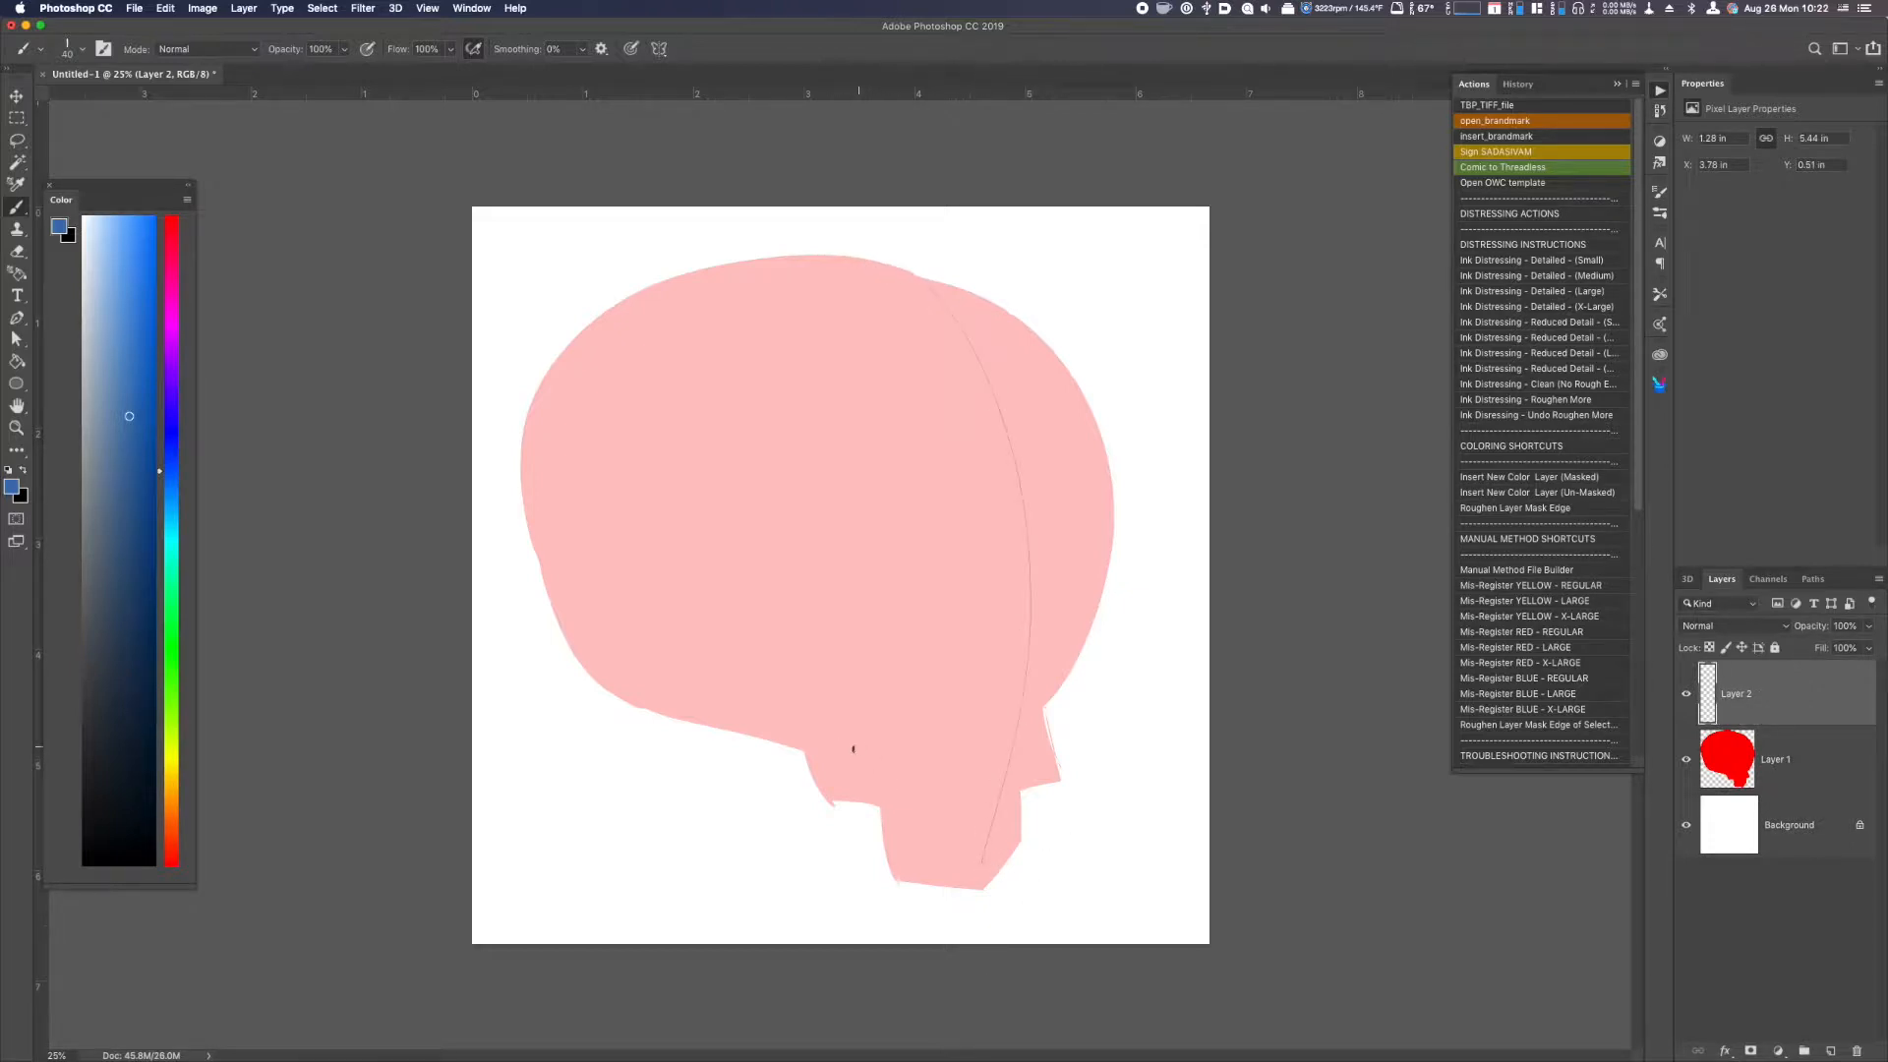
drag(531, 572, 1141, 577)
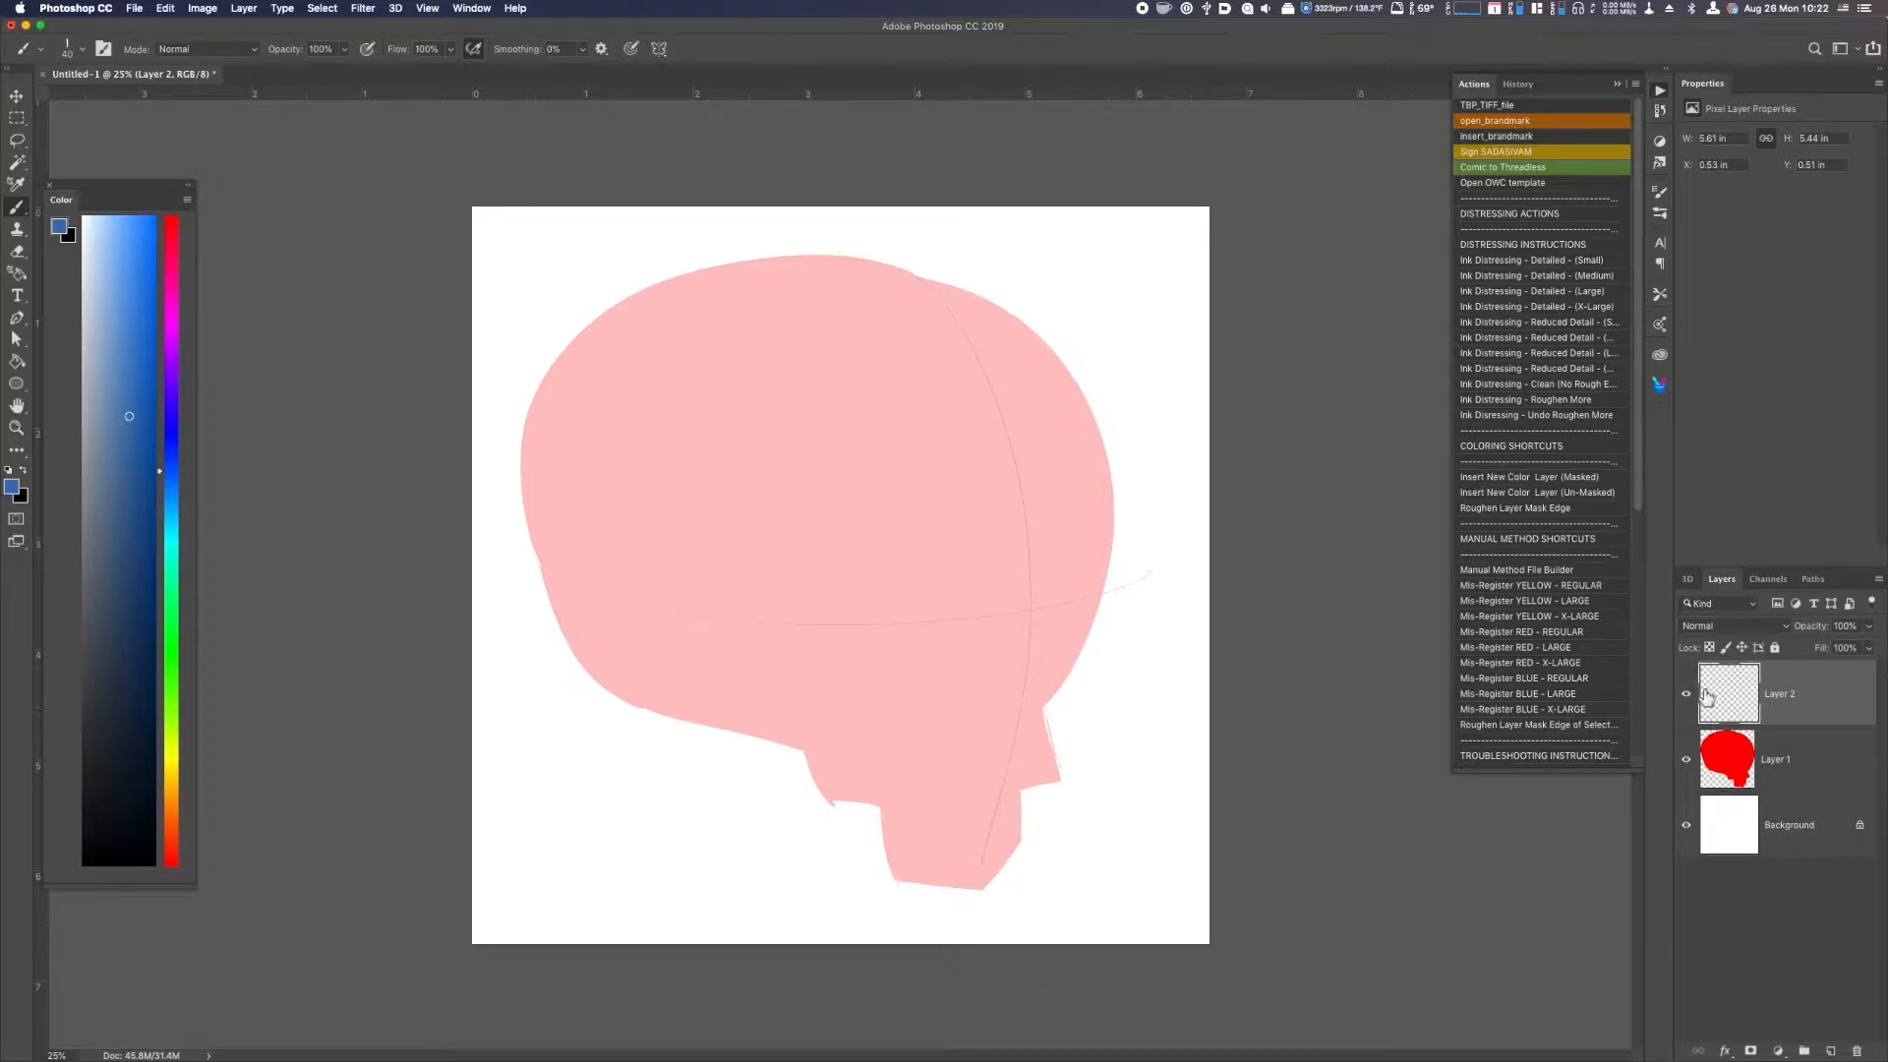
Draw the jagged nose cavity and the two angry, slanted eye sockets where the guide lines cross.
mouse_move(1032, 634)
mouse_down()
mouse_move(1029, 715)
mouse_move(1005, 664)
mouse_move(1002, 727)
mouse_move(1040, 680)
mouse_up()
mouse_move(1050, 605)
mouse_down()
mouse_move(1093, 608)
mouse_move(1062, 634)
mouse_move(1006, 614)
mouse_move(965, 648)
mouse_up()
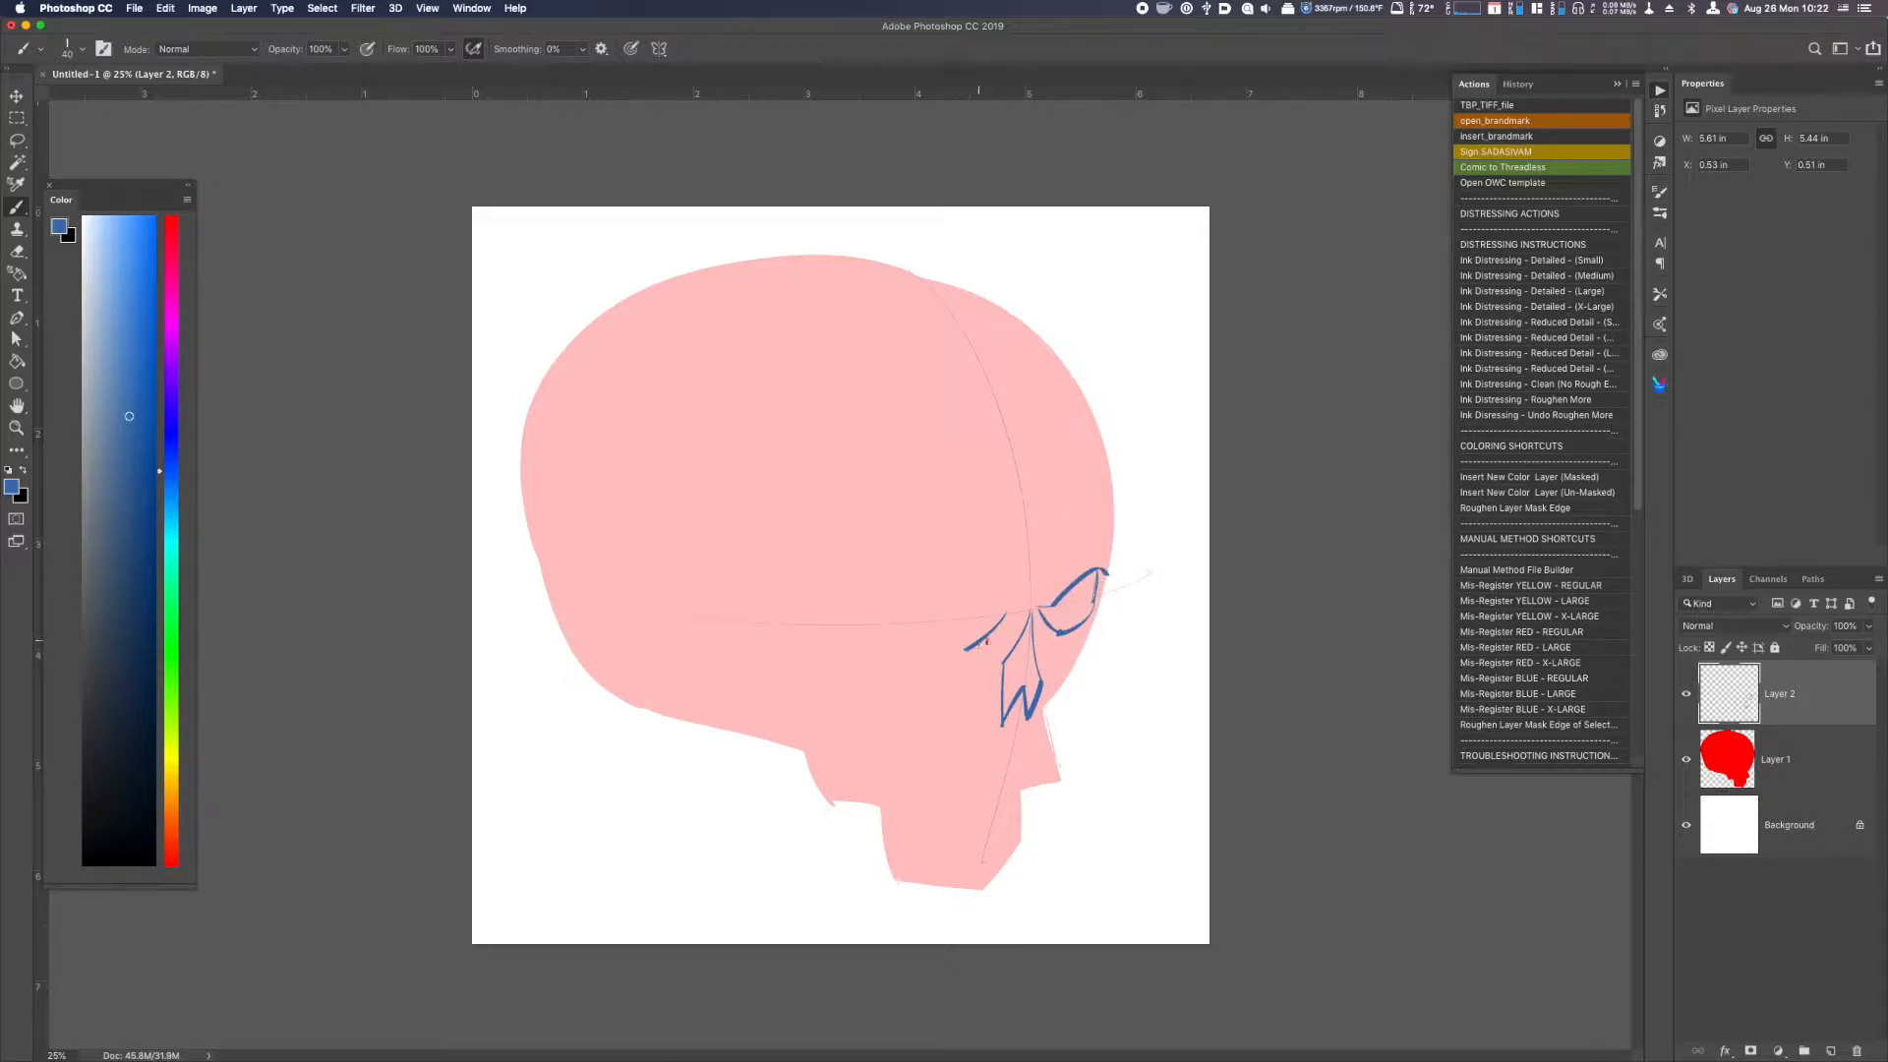
drag(863, 593, 1005, 613)
mouse_move(898, 582)
mouse_down()
mouse_move(913, 630)
mouse_move(962, 656)
mouse_up()
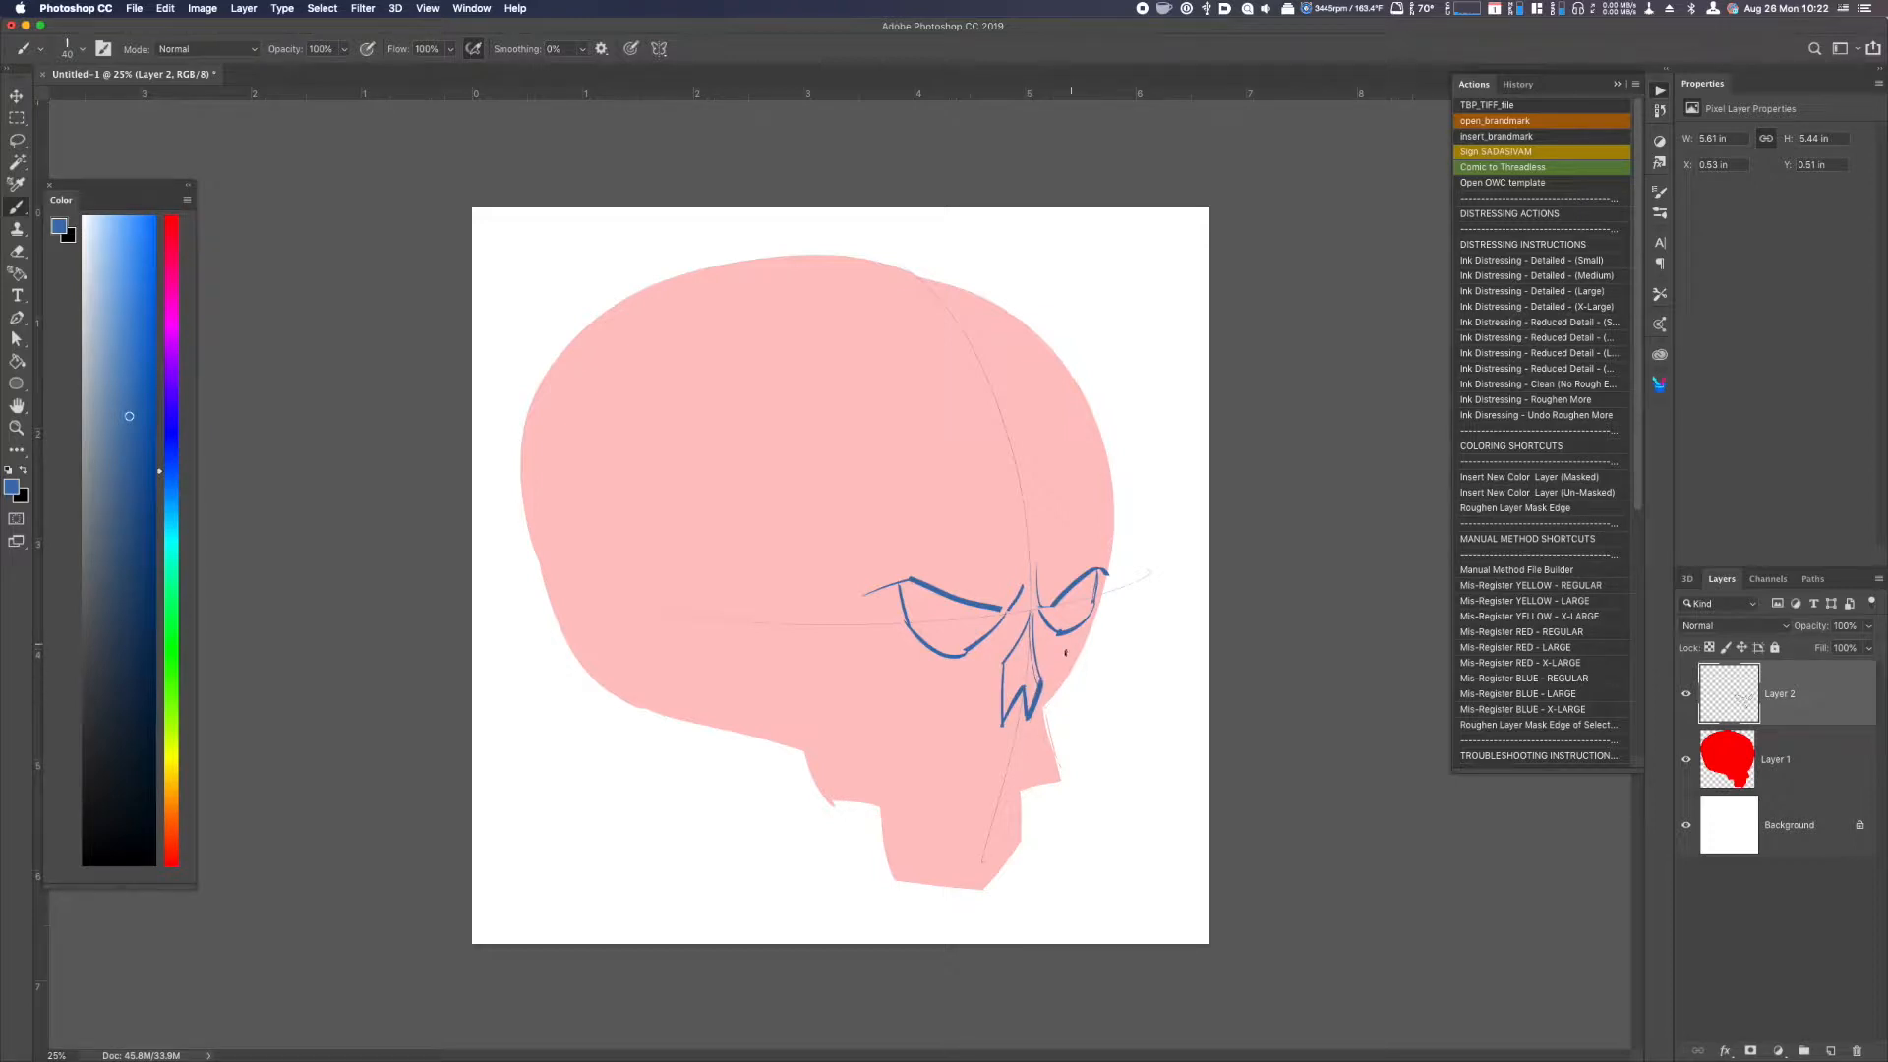
Draw the far cheekbone, the edge of the upper jaw and the frown lines between the eye sockets.
mouse_move(1097, 603)
mouse_down()
mouse_move(1088, 651)
mouse_move(1044, 644)
mouse_up()
drag(1063, 681, 1045, 710)
drag(1019, 545, 1011, 612)
drag(1044, 712, 1052, 750)
drag(1034, 569, 1037, 606)
Outline the forehead from the crown down to the far brow, redrawing the curve until it bulges slightly at the brow.
drag(898, 274, 1093, 578)
key(super+z)
mouse_move(906, 262)
mouse_down()
mouse_move(1074, 402)
mouse_move(1106, 588)
mouse_up()
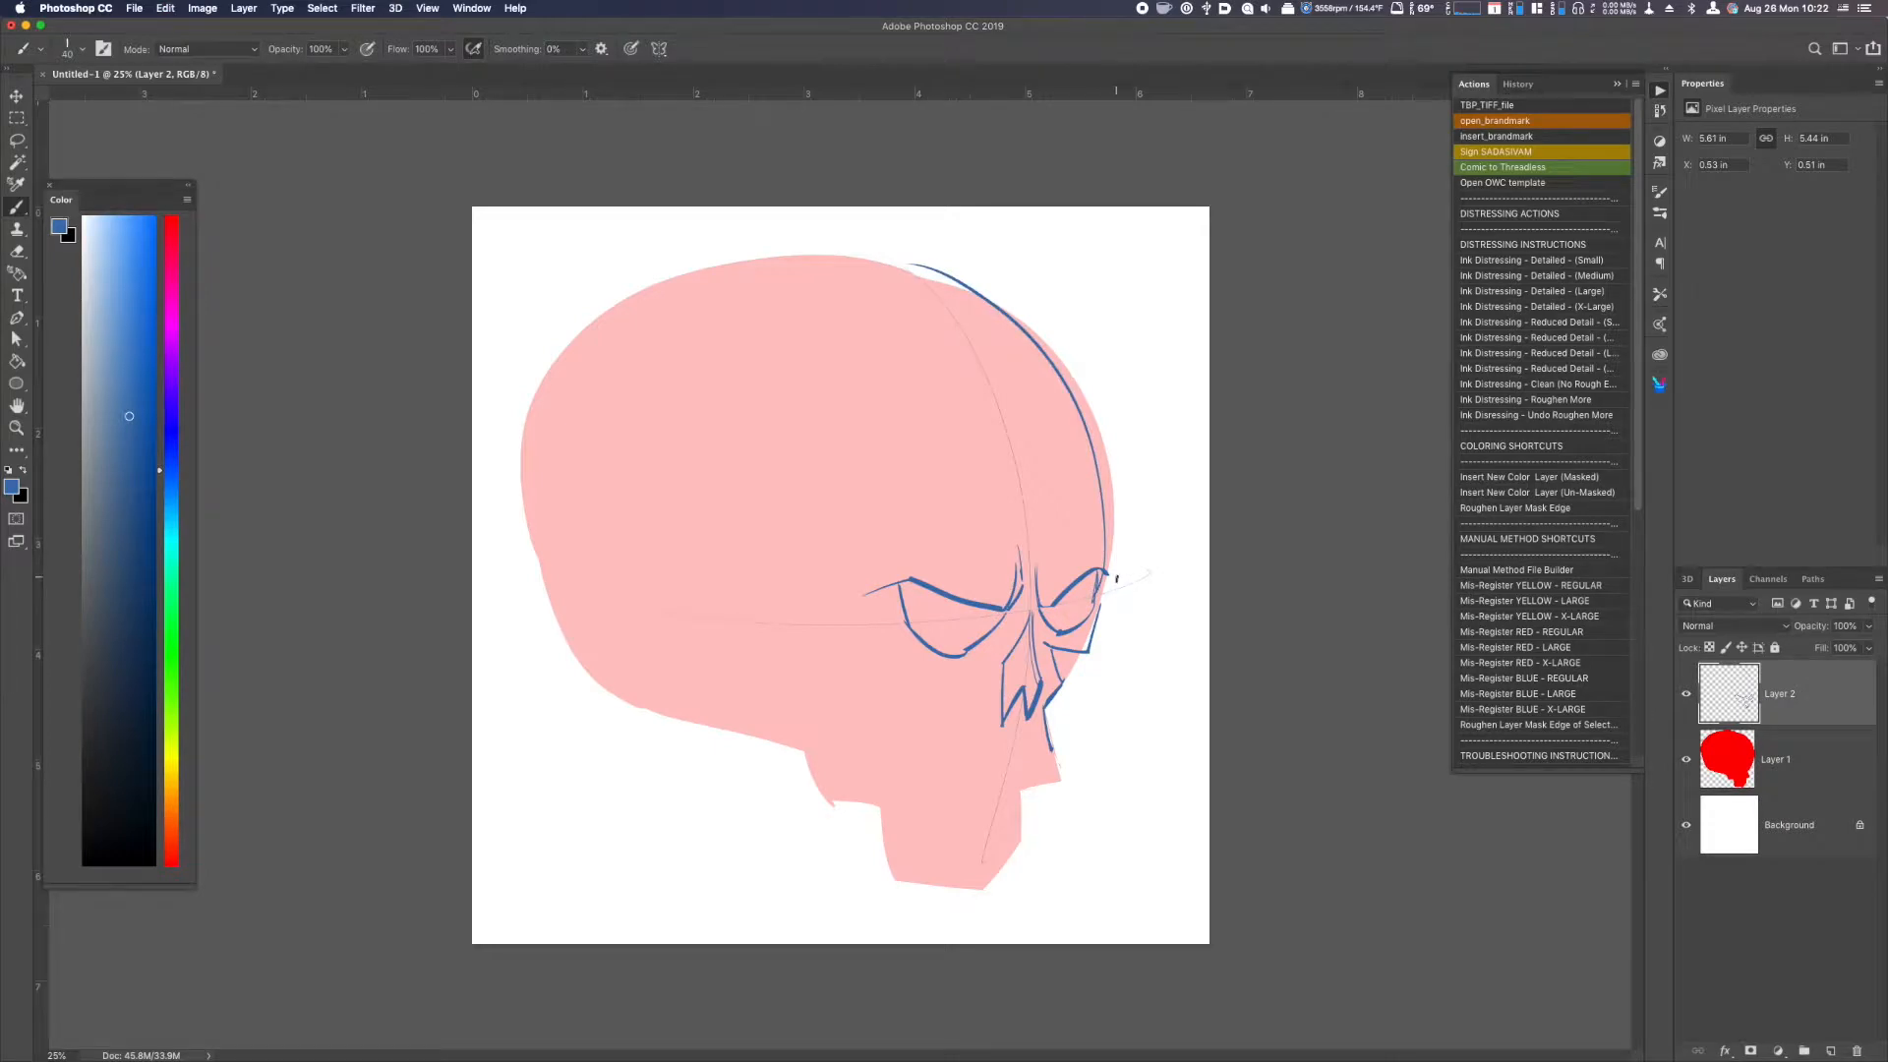
key(super+z)
mouse_move(930, 283)
mouse_down()
mouse_move(1099, 433)
mouse_move(1120, 580)
mouse_up()
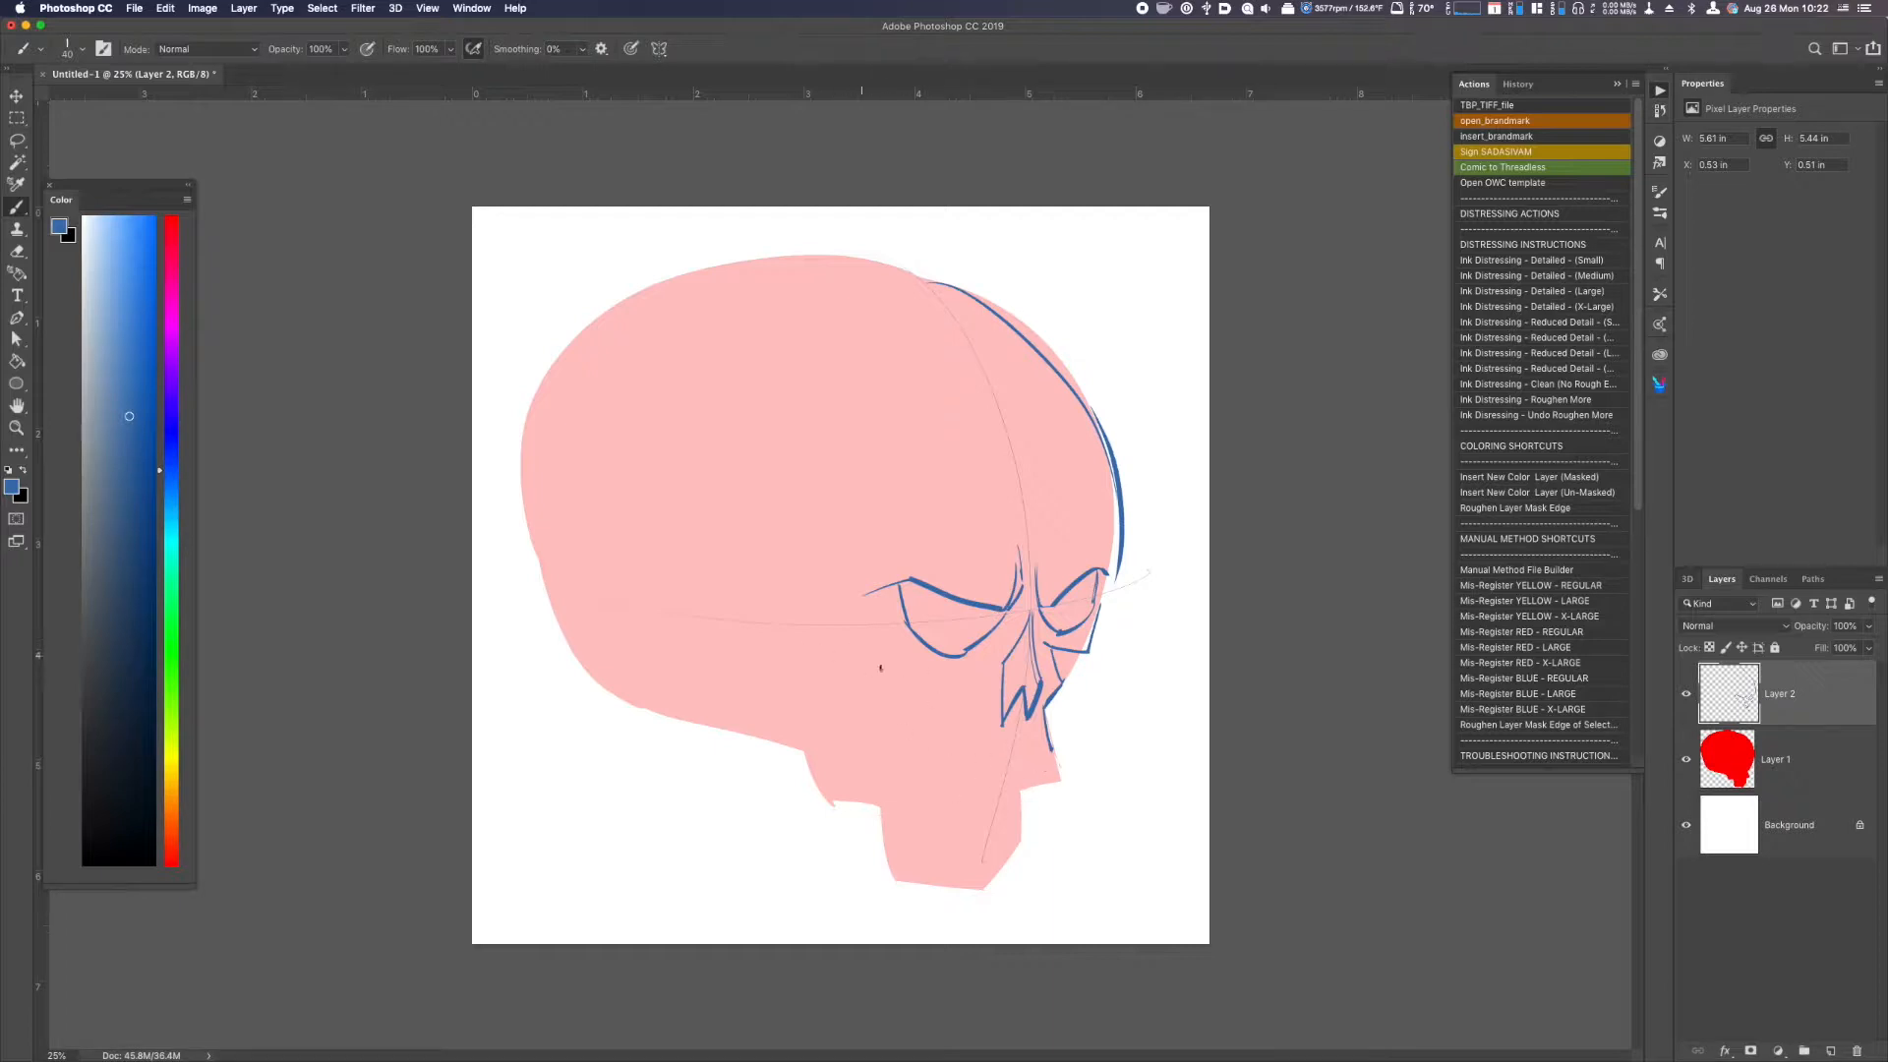
Draw the near temple and cheekbone, and outline the back of the cranium and the lower jaw.
mouse_move(908, 530)
mouse_down()
mouse_move(854, 569)
mouse_move(861, 679)
mouse_move(917, 673)
mouse_move(908, 741)
mouse_move(956, 810)
mouse_up()
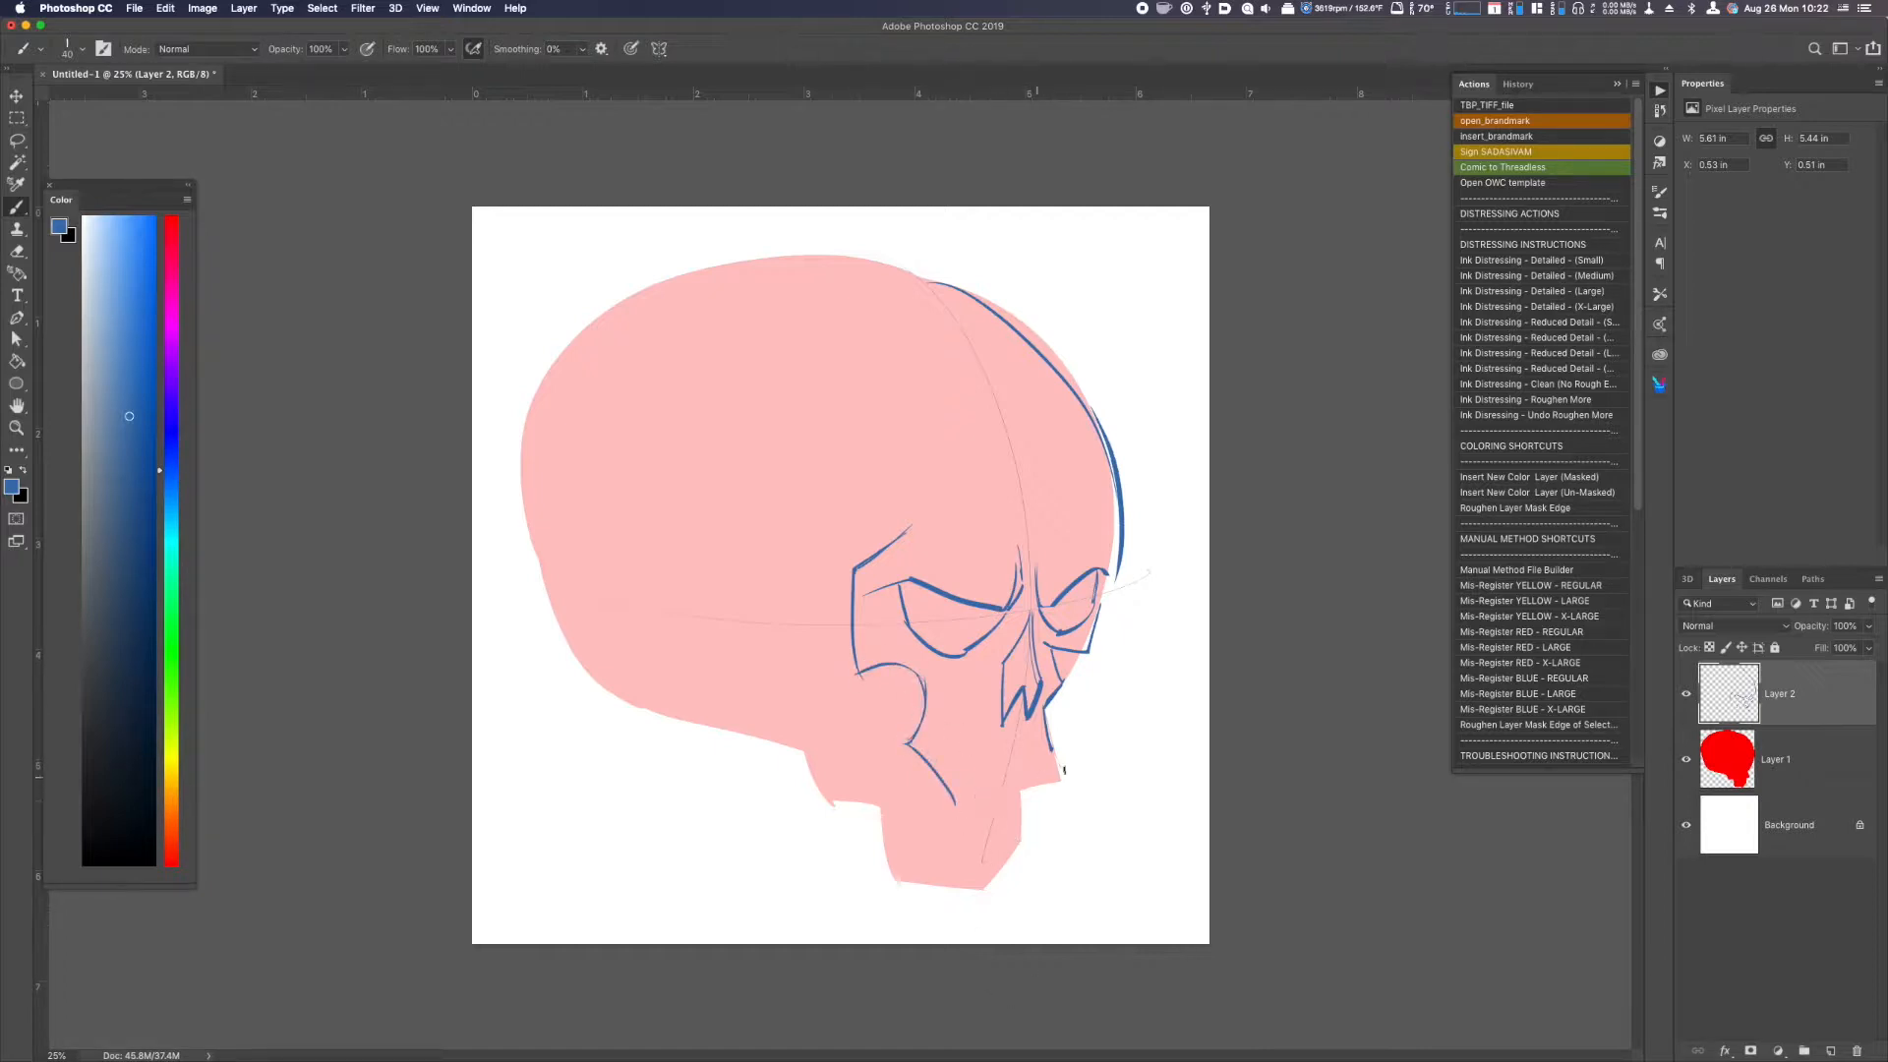
drag(1054, 752, 984, 807)
key(super+z)
mouse_move(961, 284)
mouse_down()
mouse_move(692, 286)
mouse_move(516, 580)
mouse_move(545, 525)
mouse_move(540, 433)
mouse_move(530, 535)
mouse_move(664, 749)
mouse_move(597, 679)
mouse_move(860, 757)
mouse_move(830, 788)
mouse_move(893, 882)
mouse_move(979, 890)
mouse_up()
mouse_move(1021, 798)
mouse_down()
mouse_move(1025, 834)
mouse_move(983, 890)
mouse_up()
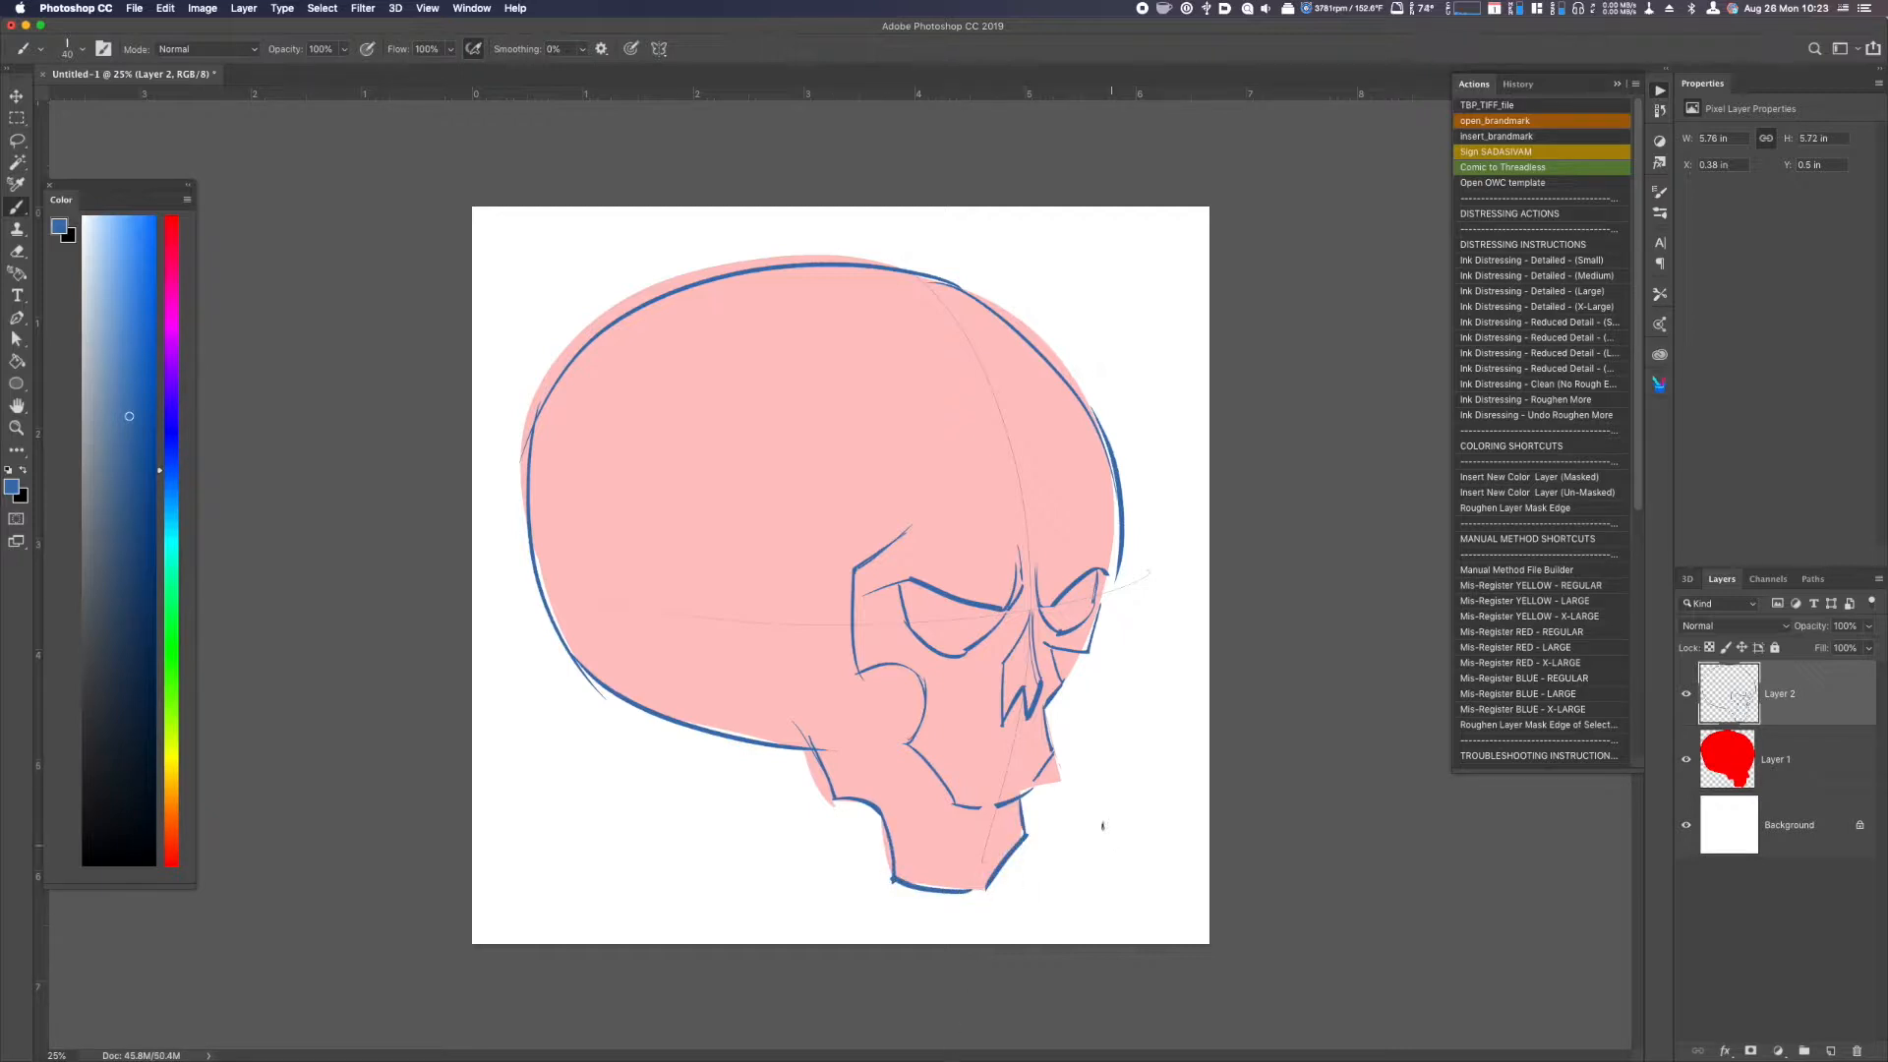
Refine the mouth edge, chin centre and far brow, and draw a round eyeball in each socket.
drag(1056, 753, 1032, 789)
drag(1013, 716, 984, 888)
drag(1096, 522, 1124, 551)
drag(939, 596, 926, 637)
drag(1060, 609, 1071, 624)
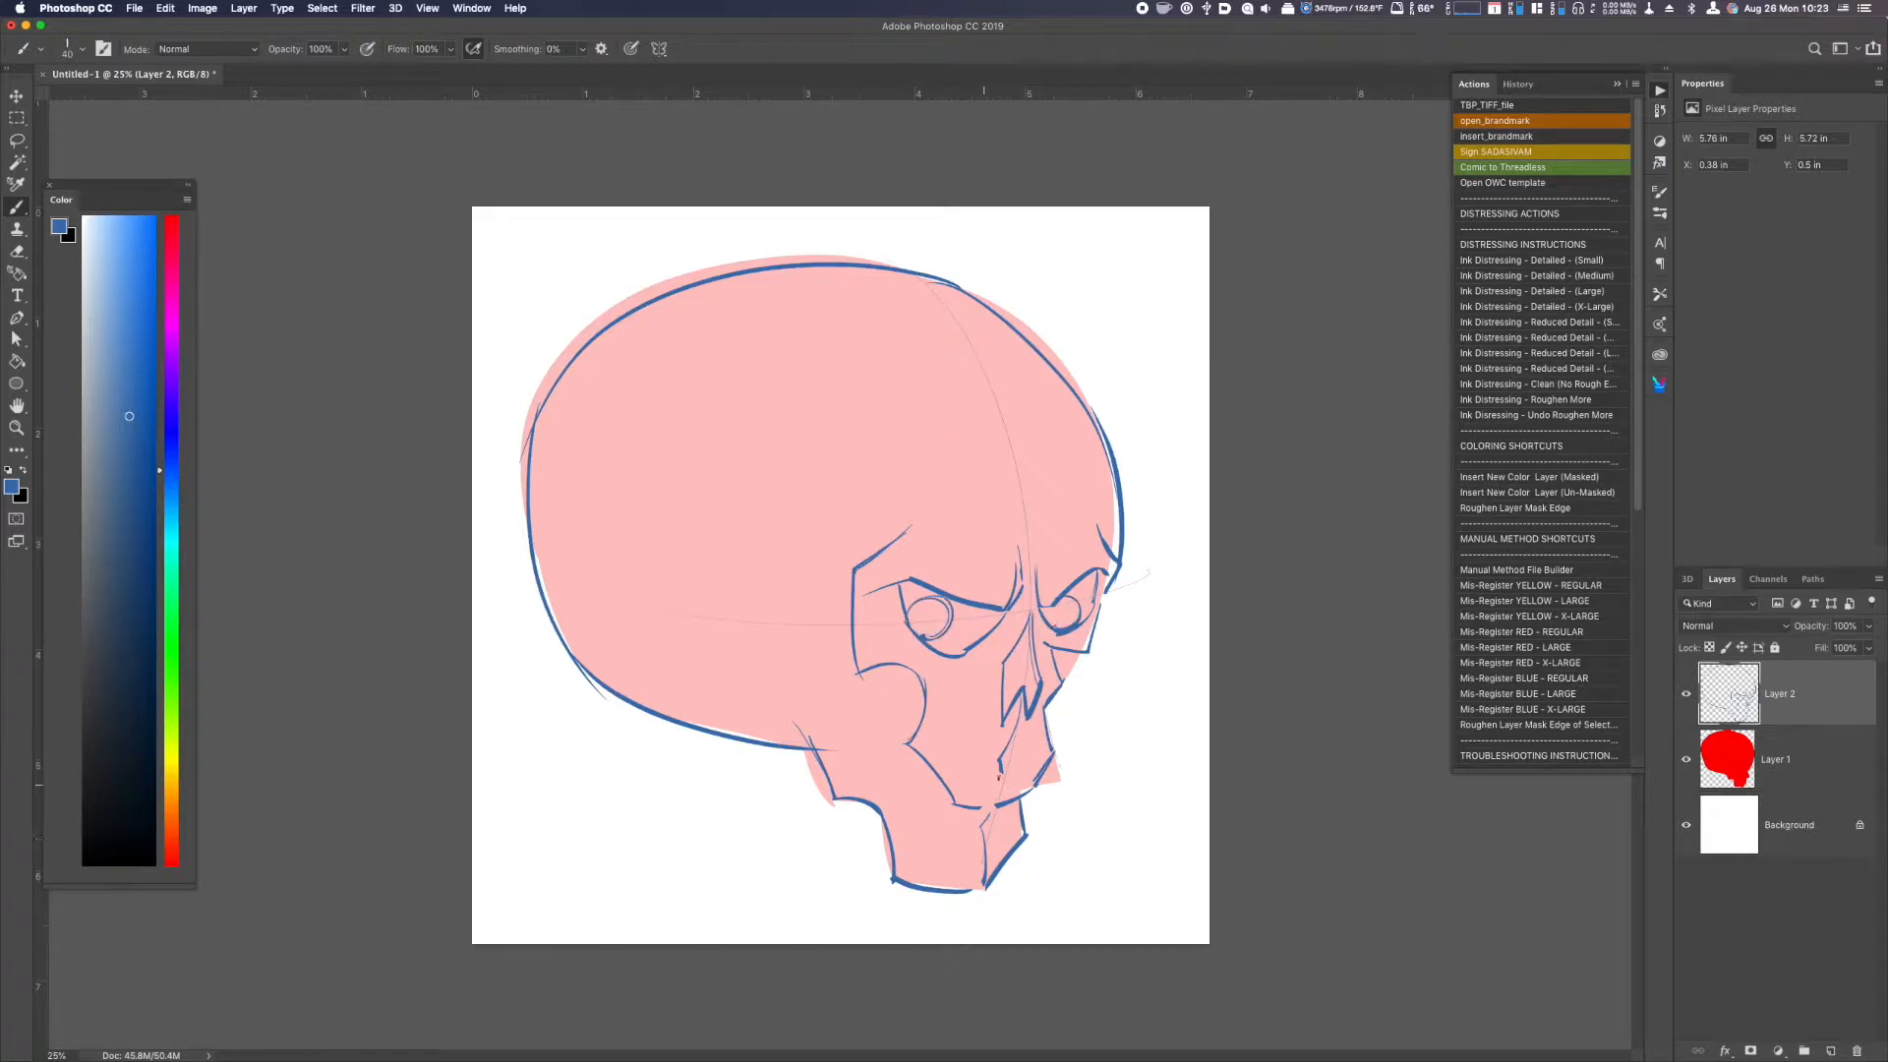
Draw the row of upper teeth with their roots and a small iris circle in each eye.
mouse_move(998, 763)
mouse_down()
mouse_move(987, 808)
mouse_move(1015, 761)
mouse_move(1021, 792)
mouse_move(986, 795)
mouse_move(973, 761)
mouse_move(966, 787)
mouse_move(937, 747)
mouse_move(1034, 754)
mouse_move(964, 795)
mouse_move(995, 820)
mouse_up()
mouse_move(935, 726)
mouse_down()
mouse_move(959, 765)
mouse_move(1029, 729)
mouse_move(1017, 763)
mouse_up()
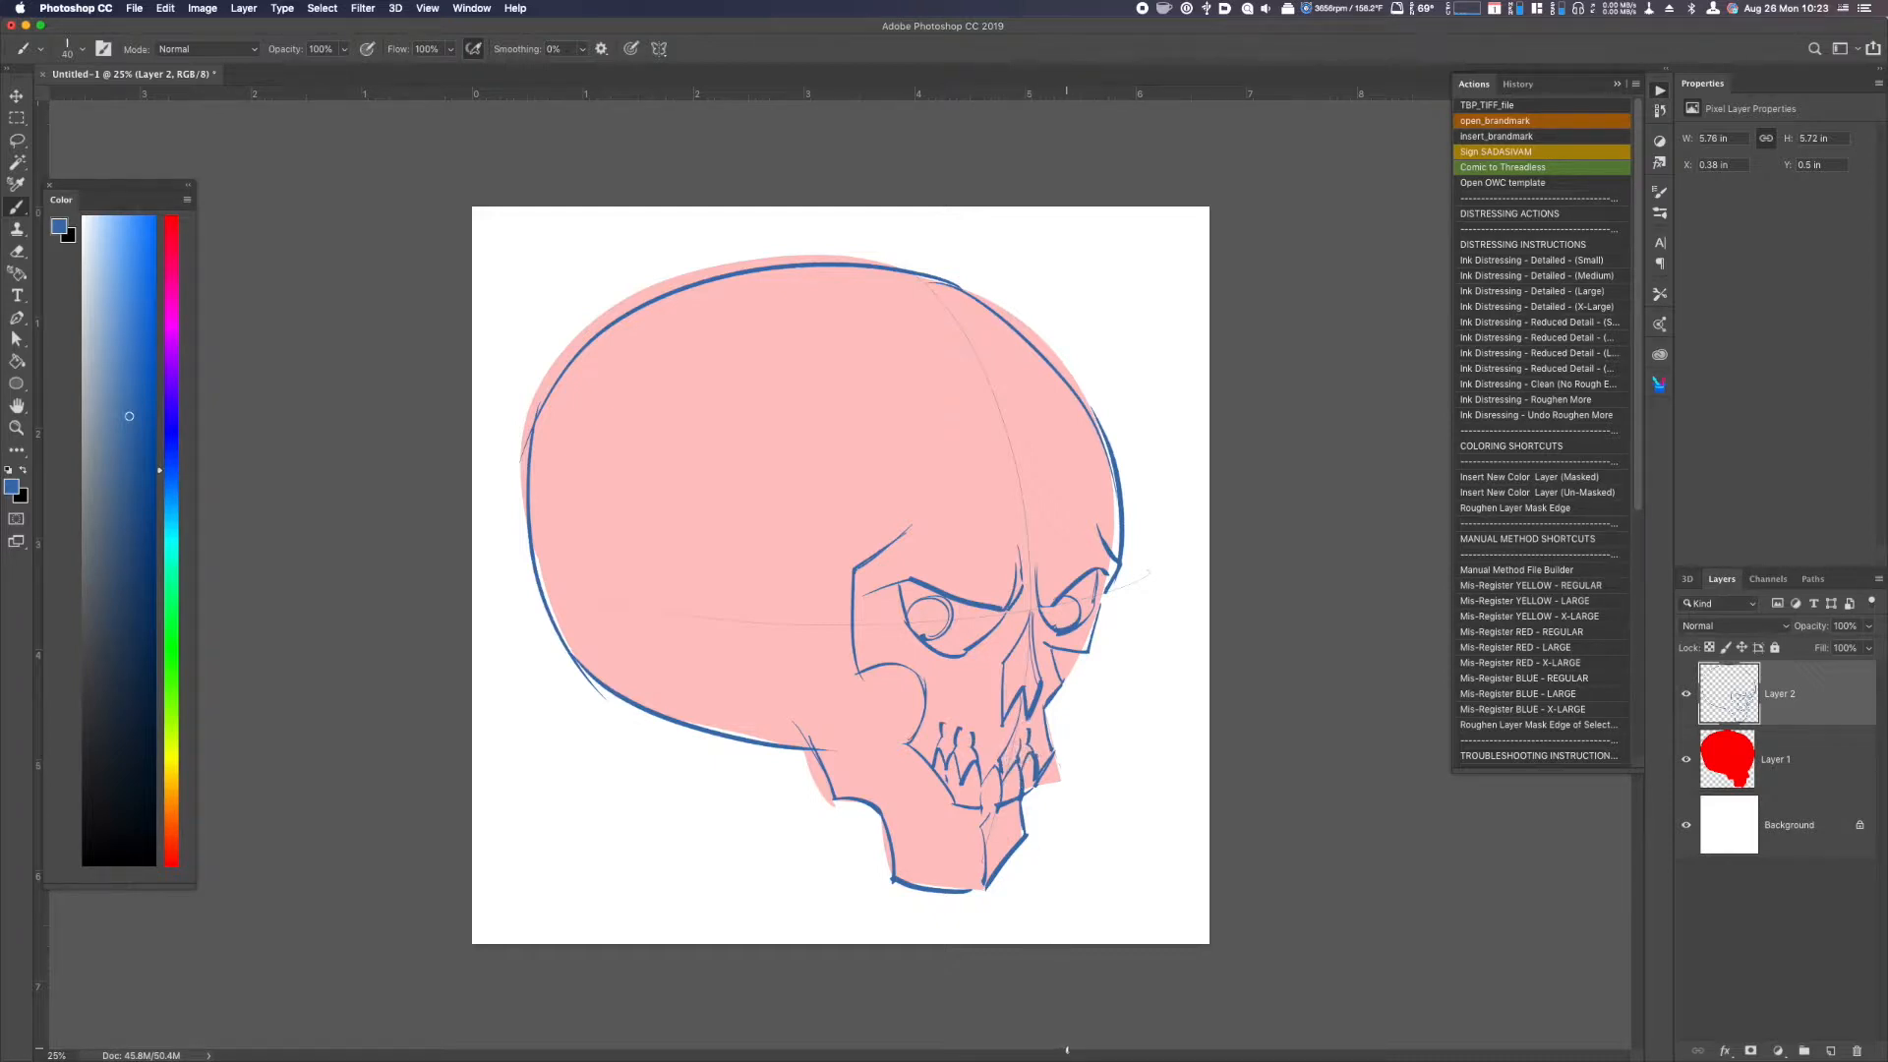
drag(919, 617, 926, 627)
drag(1052, 608, 1058, 622)
Draw the hollow behind the cheekbone and the row of lower teeth with root lines along the jaw.
mouse_move(897, 674)
mouse_down()
mouse_move(889, 728)
mouse_move(936, 802)
mouse_up()
mouse_move(924, 804)
mouse_down()
mouse_move(966, 848)
mouse_move(966, 819)
mouse_move(962, 847)
mouse_move(1003, 838)
mouse_up()
drag(1019, 802, 1017, 834)
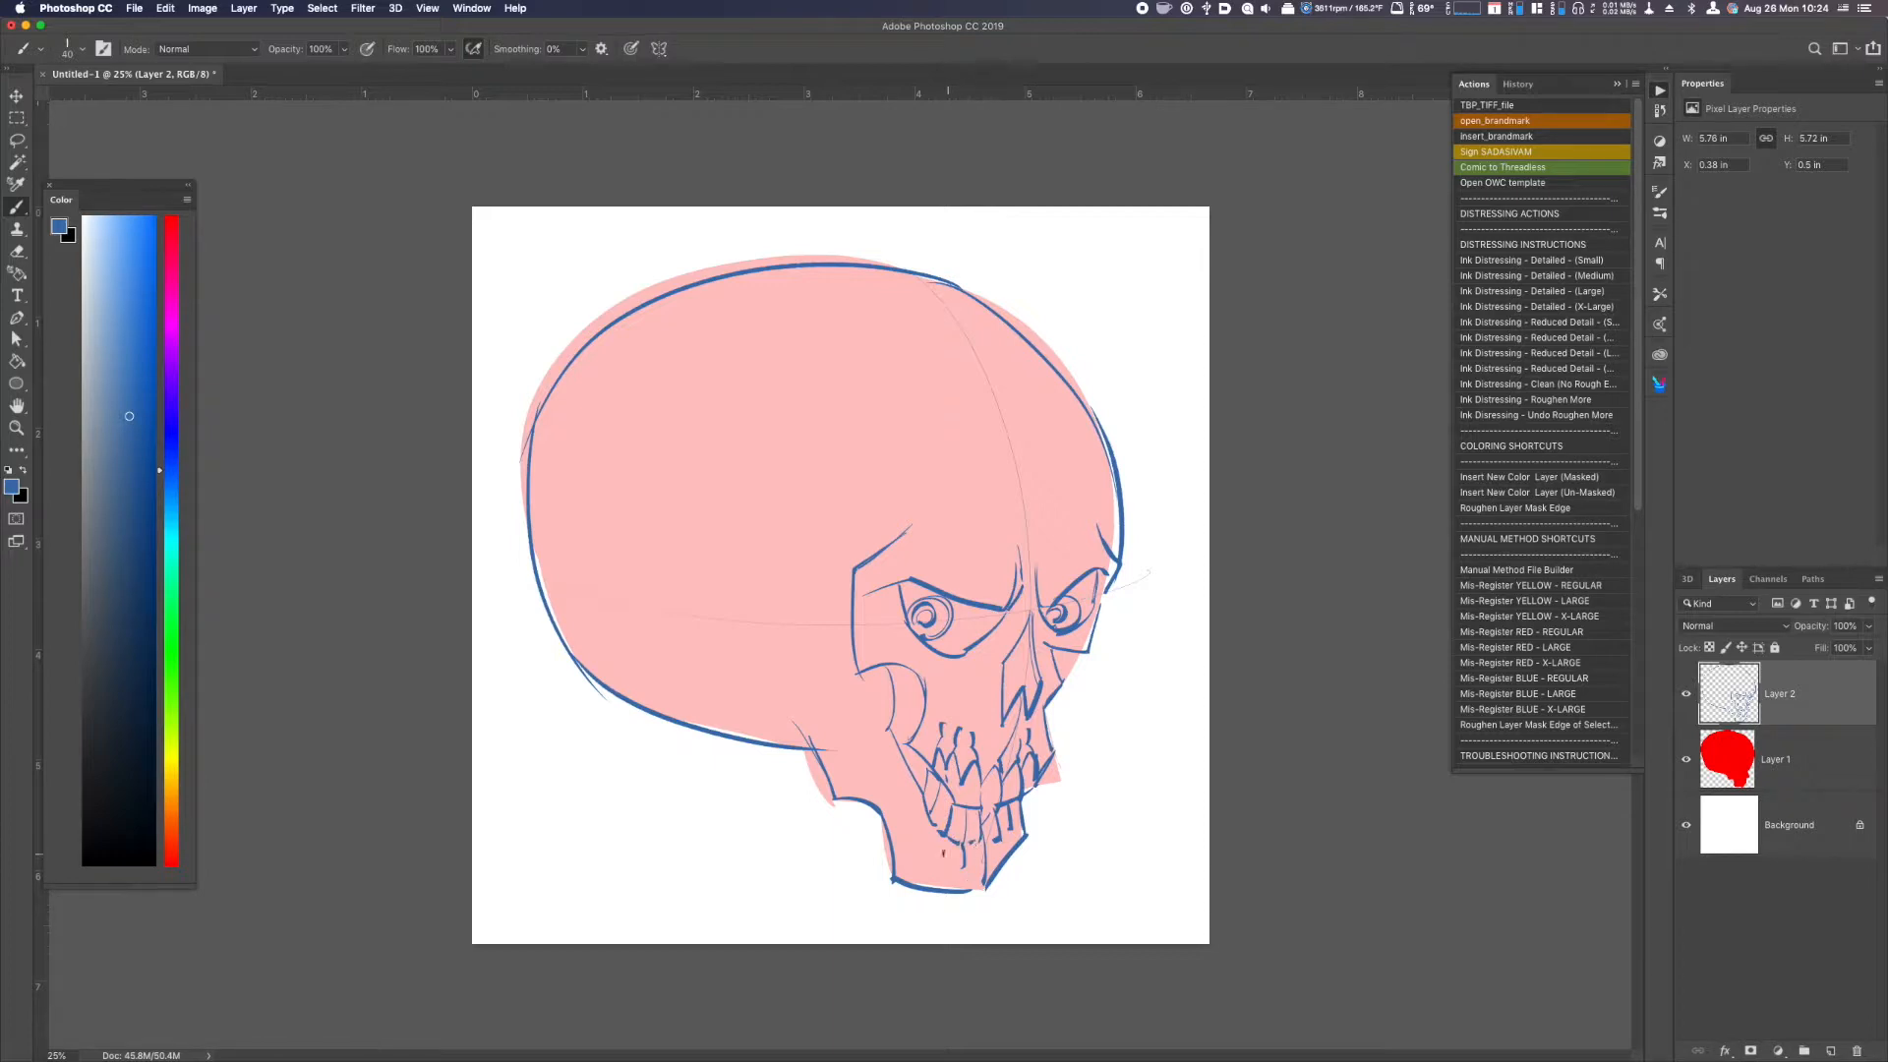
drag(940, 826, 934, 854)
Add line details to both irises and small texture marks on the forehead, and hide the red silhouette layer.
drag(931, 618, 949, 617)
drag(1064, 614, 1079, 614)
click(983, 493)
click(984, 506)
click(1687, 761)
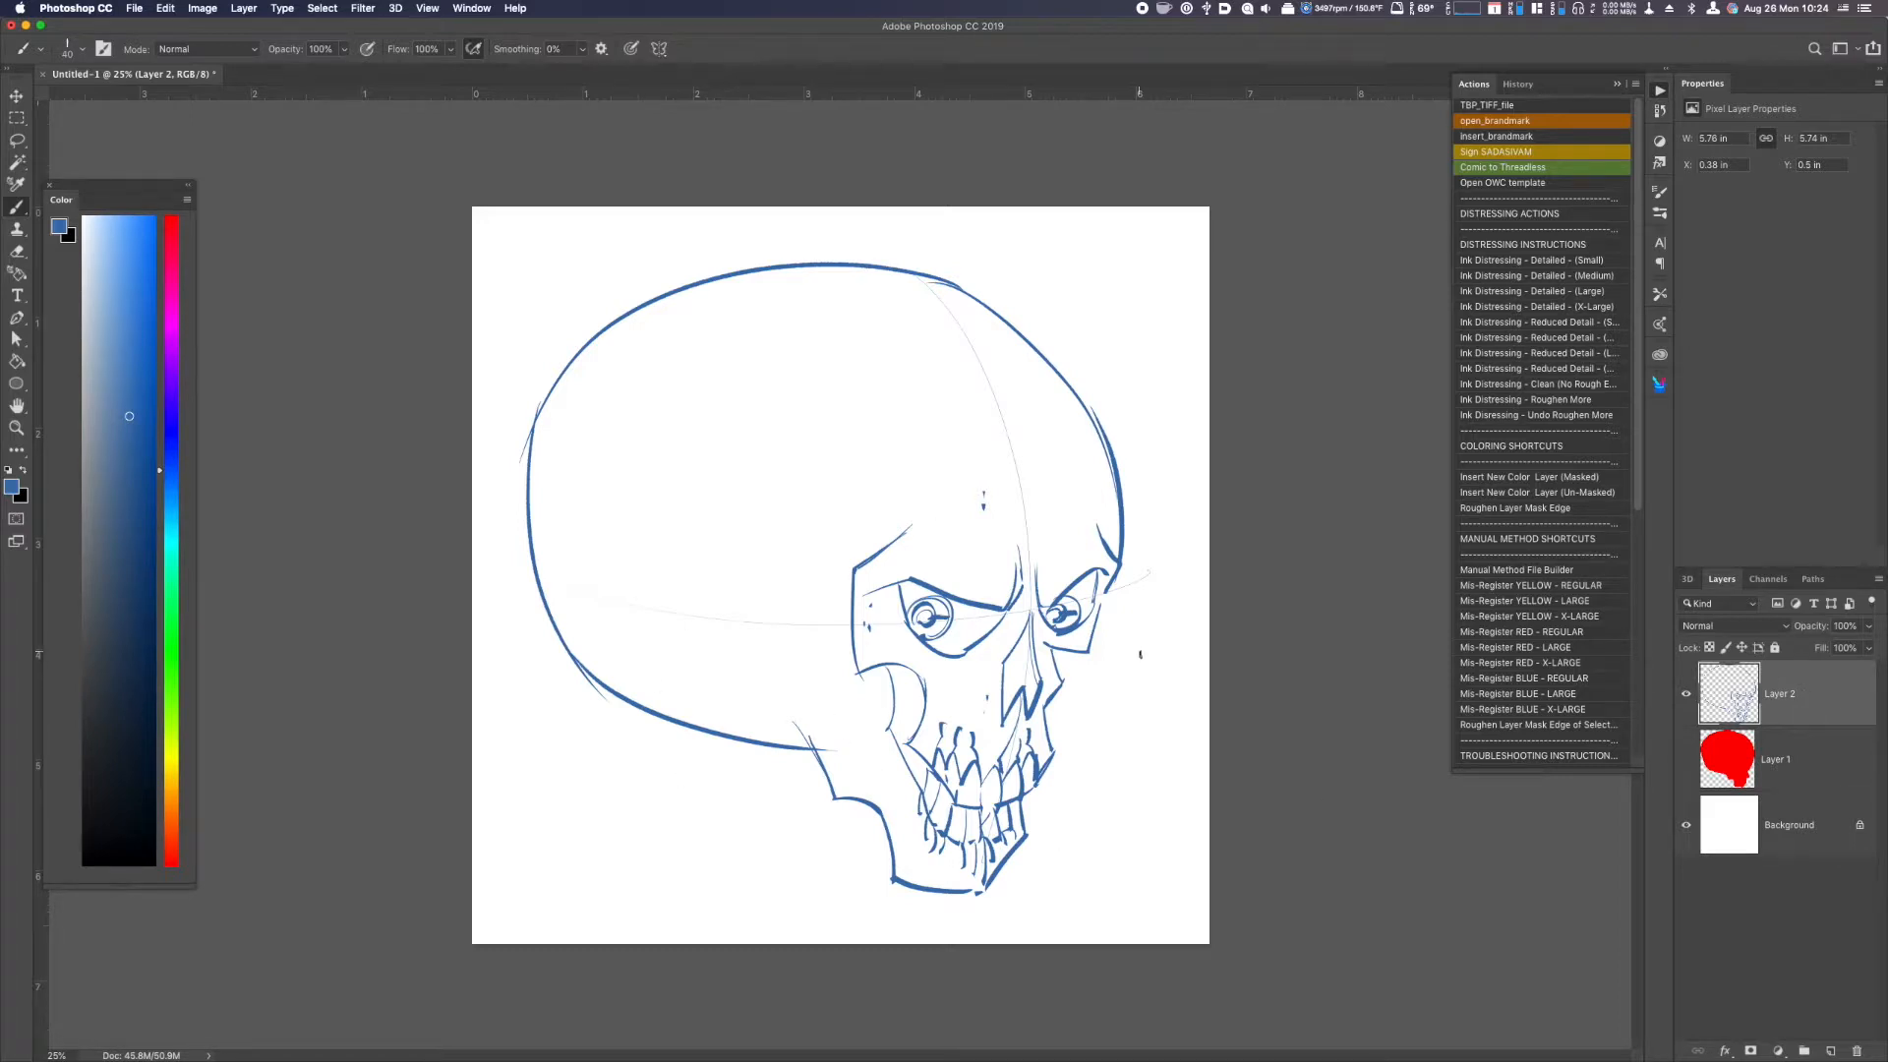
key(g)
click(1099, 616)
key(super+z)
Fill both eye sockets around the eyeballs with solid blue, closing the gap in the near socket's outline.
key(super+equal)
key(super+equal)
key(b)
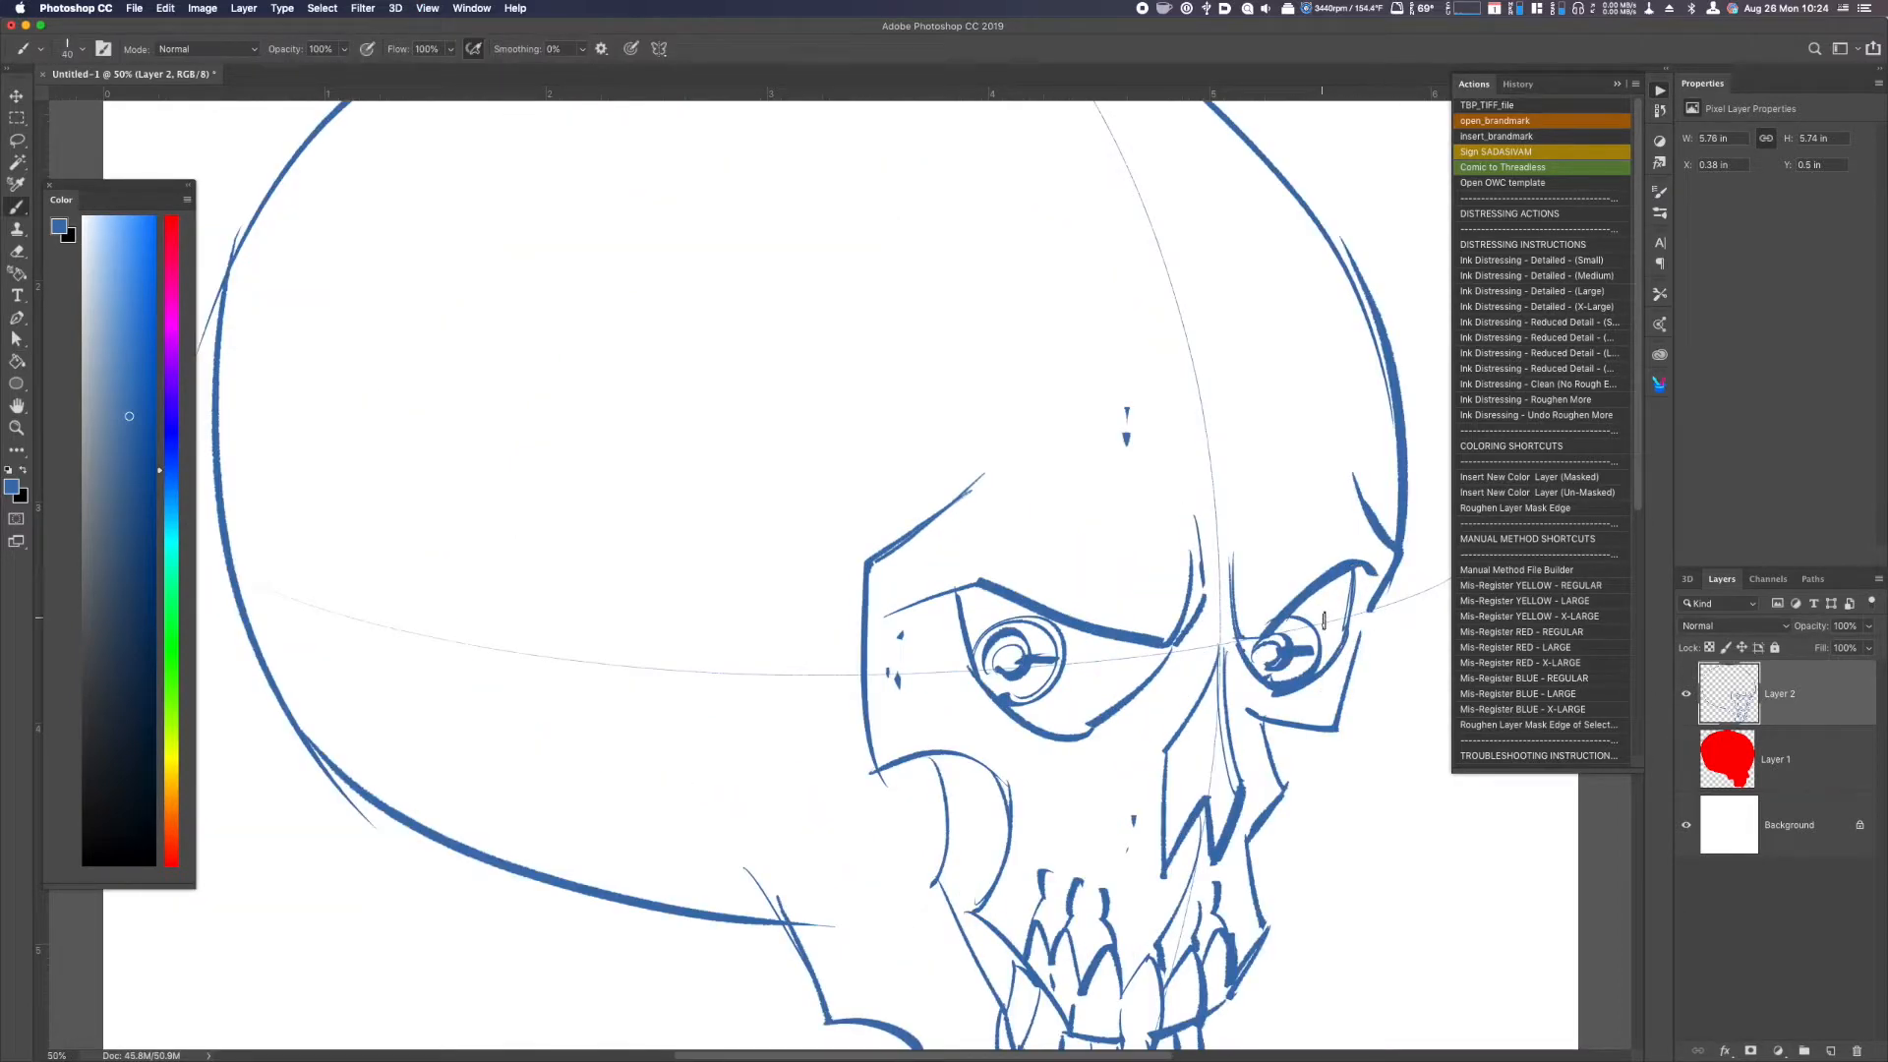
key(g)
click(1326, 617)
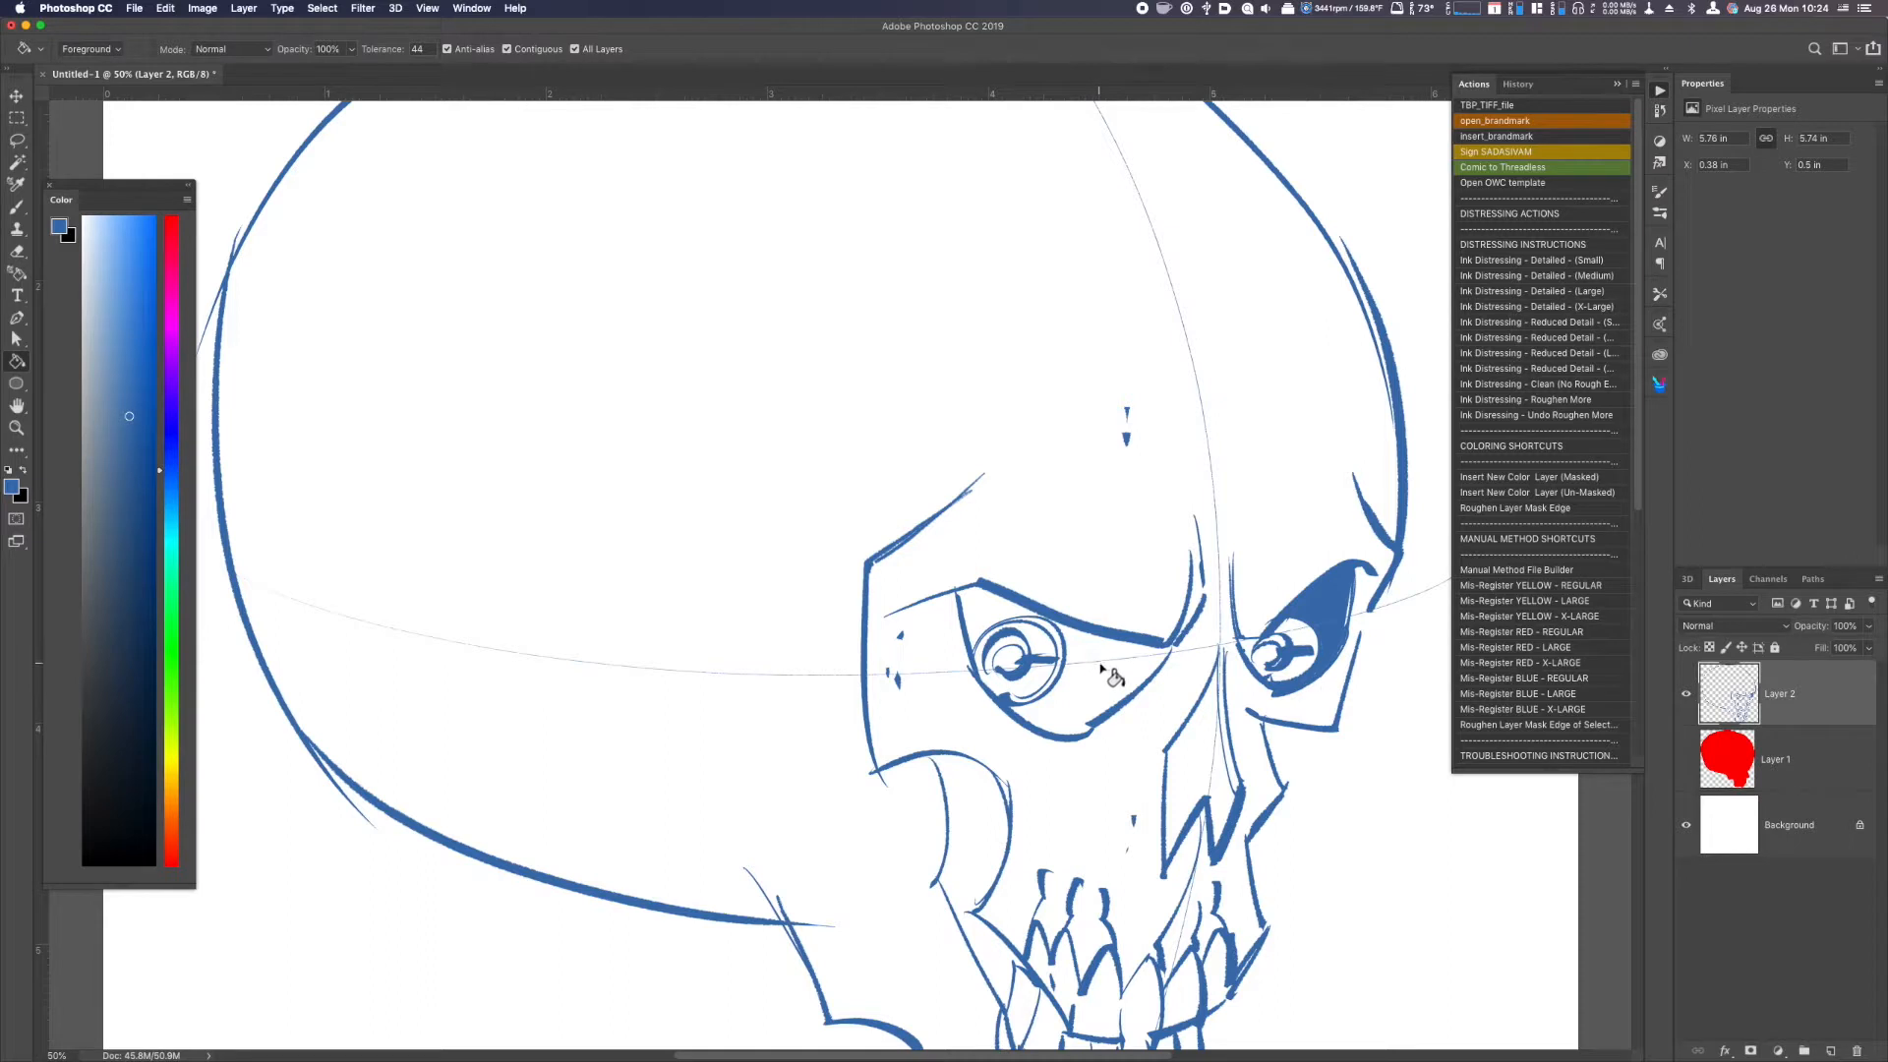
click(989, 611)
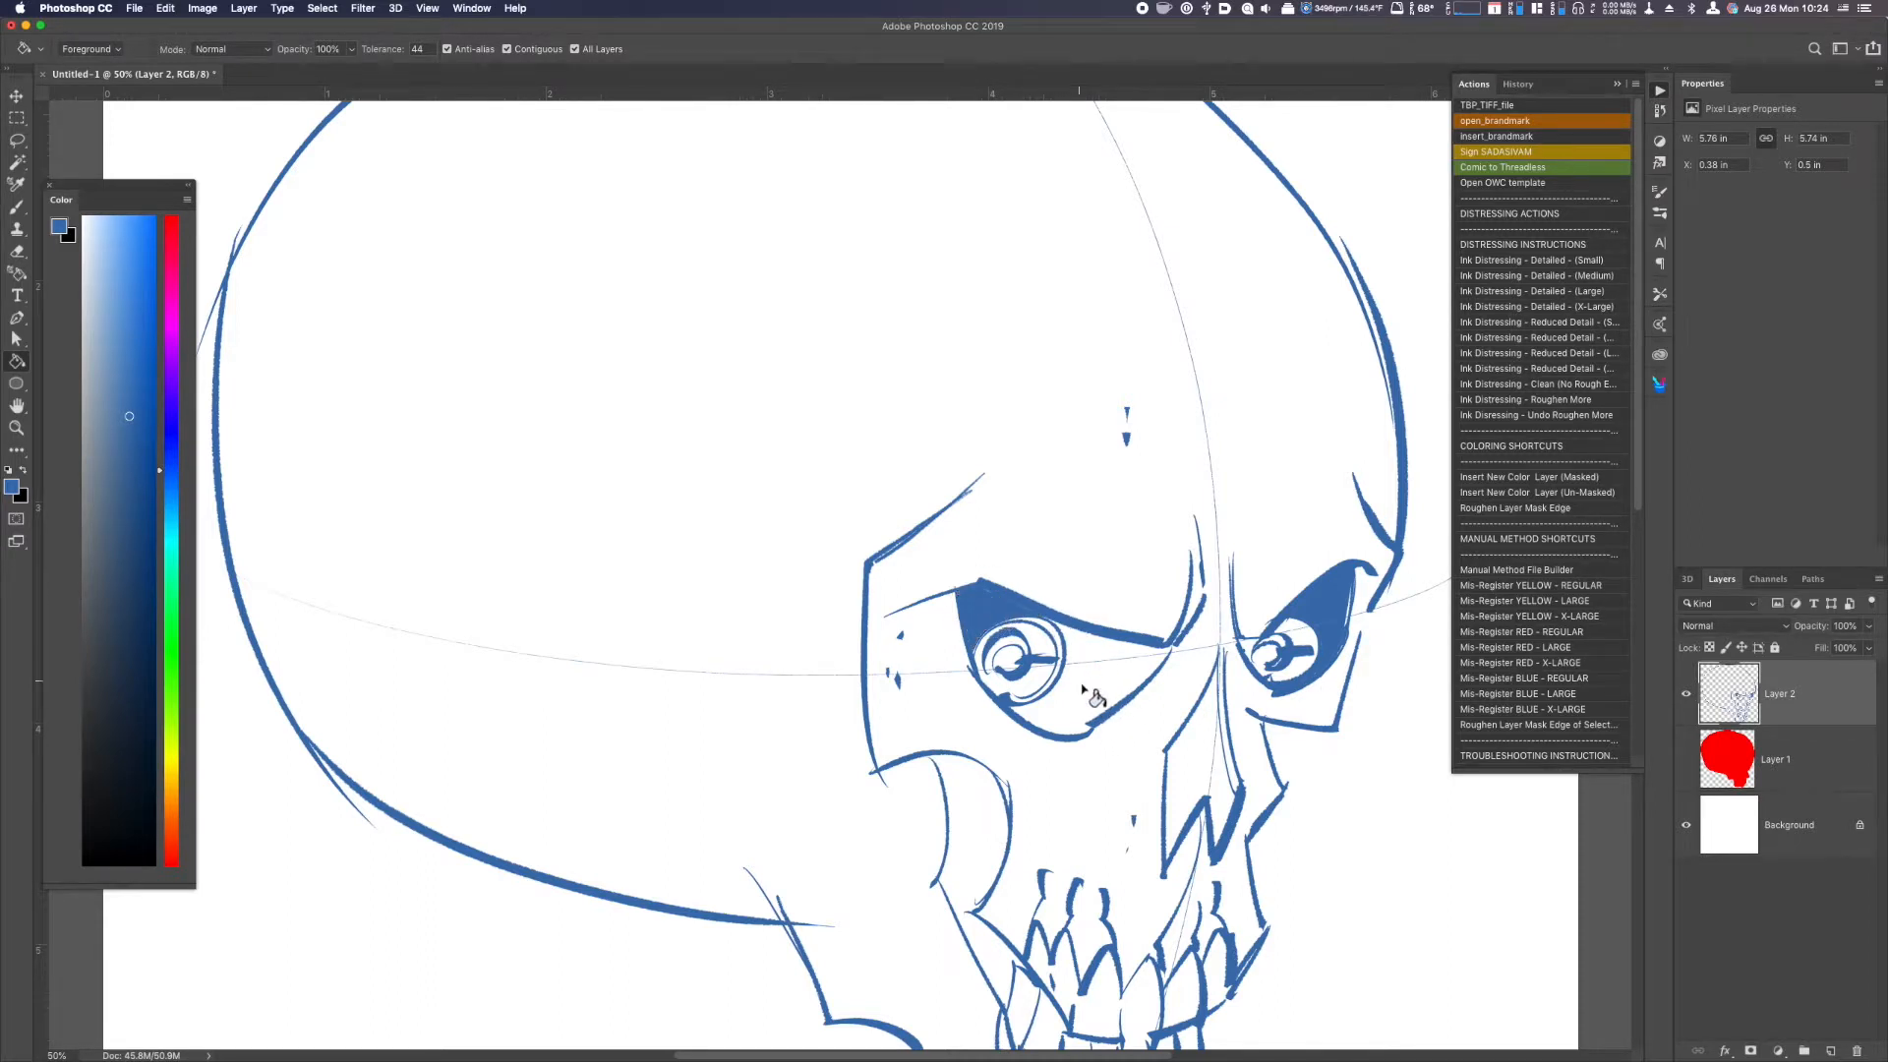
key(b)
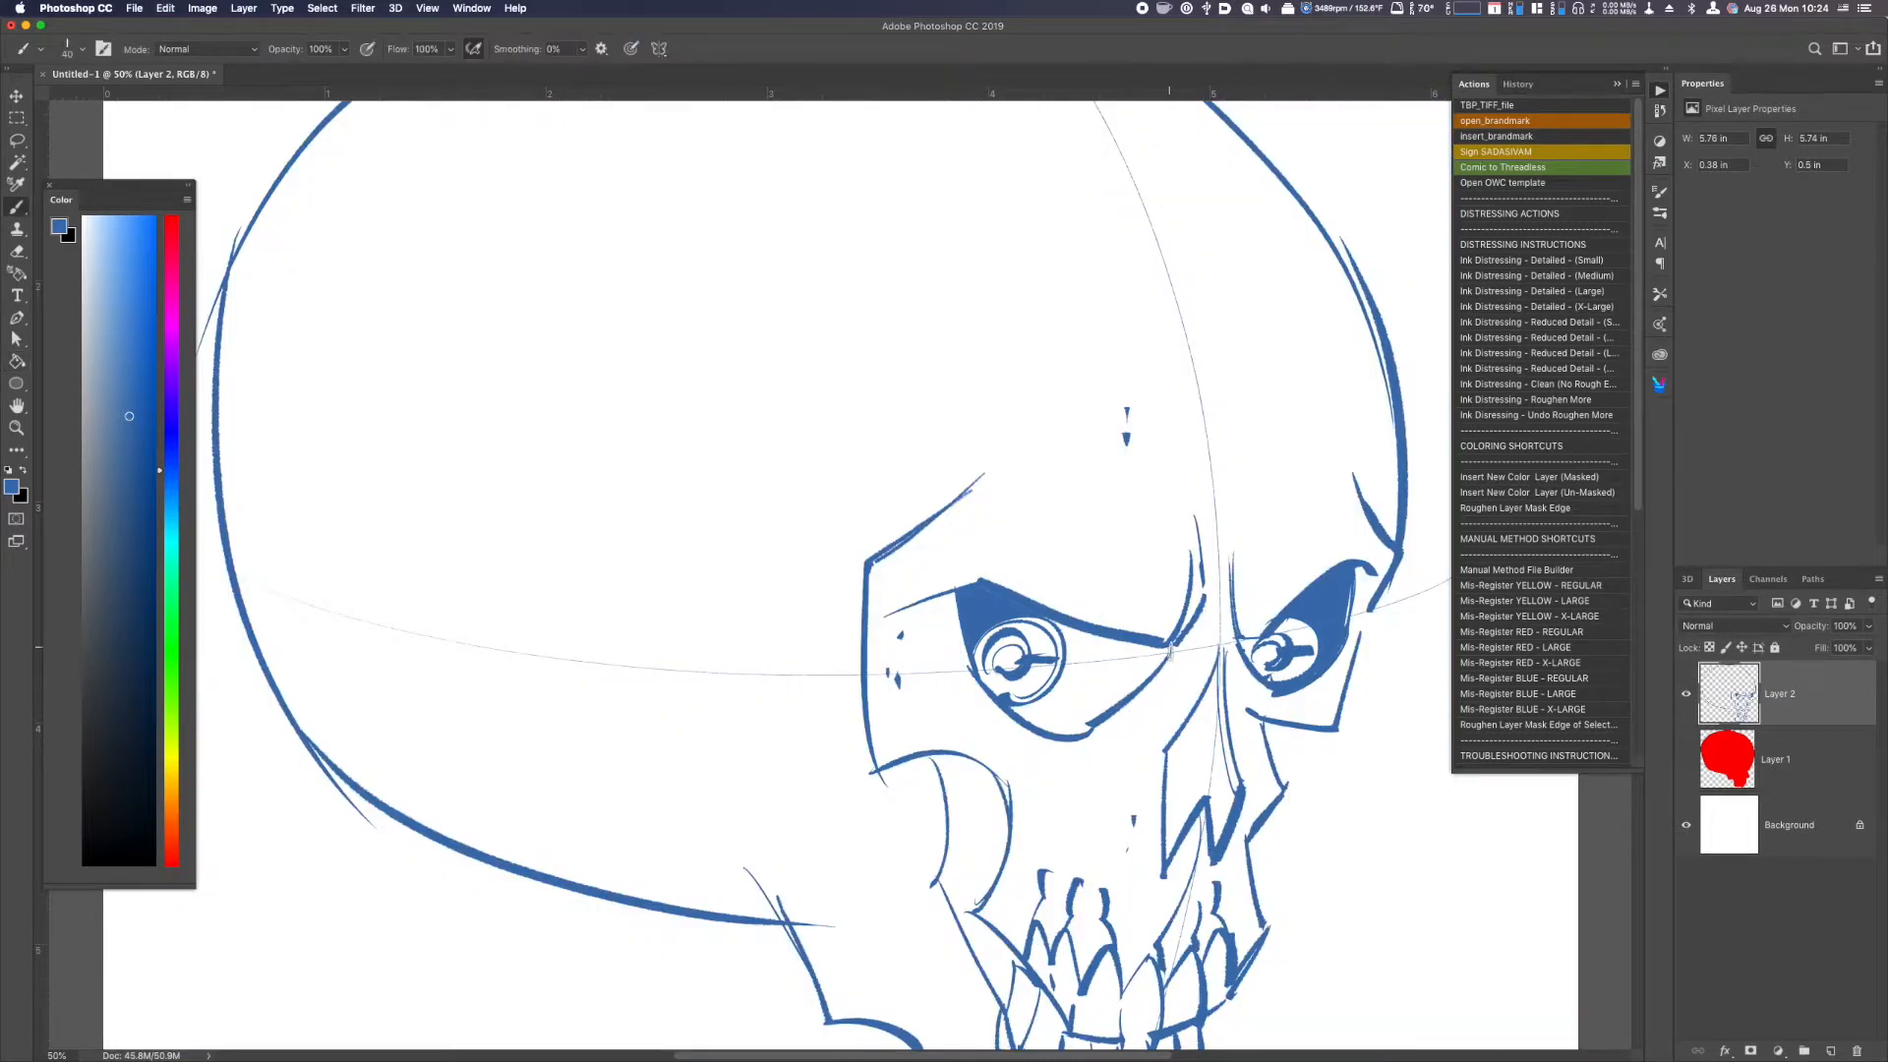
key(g)
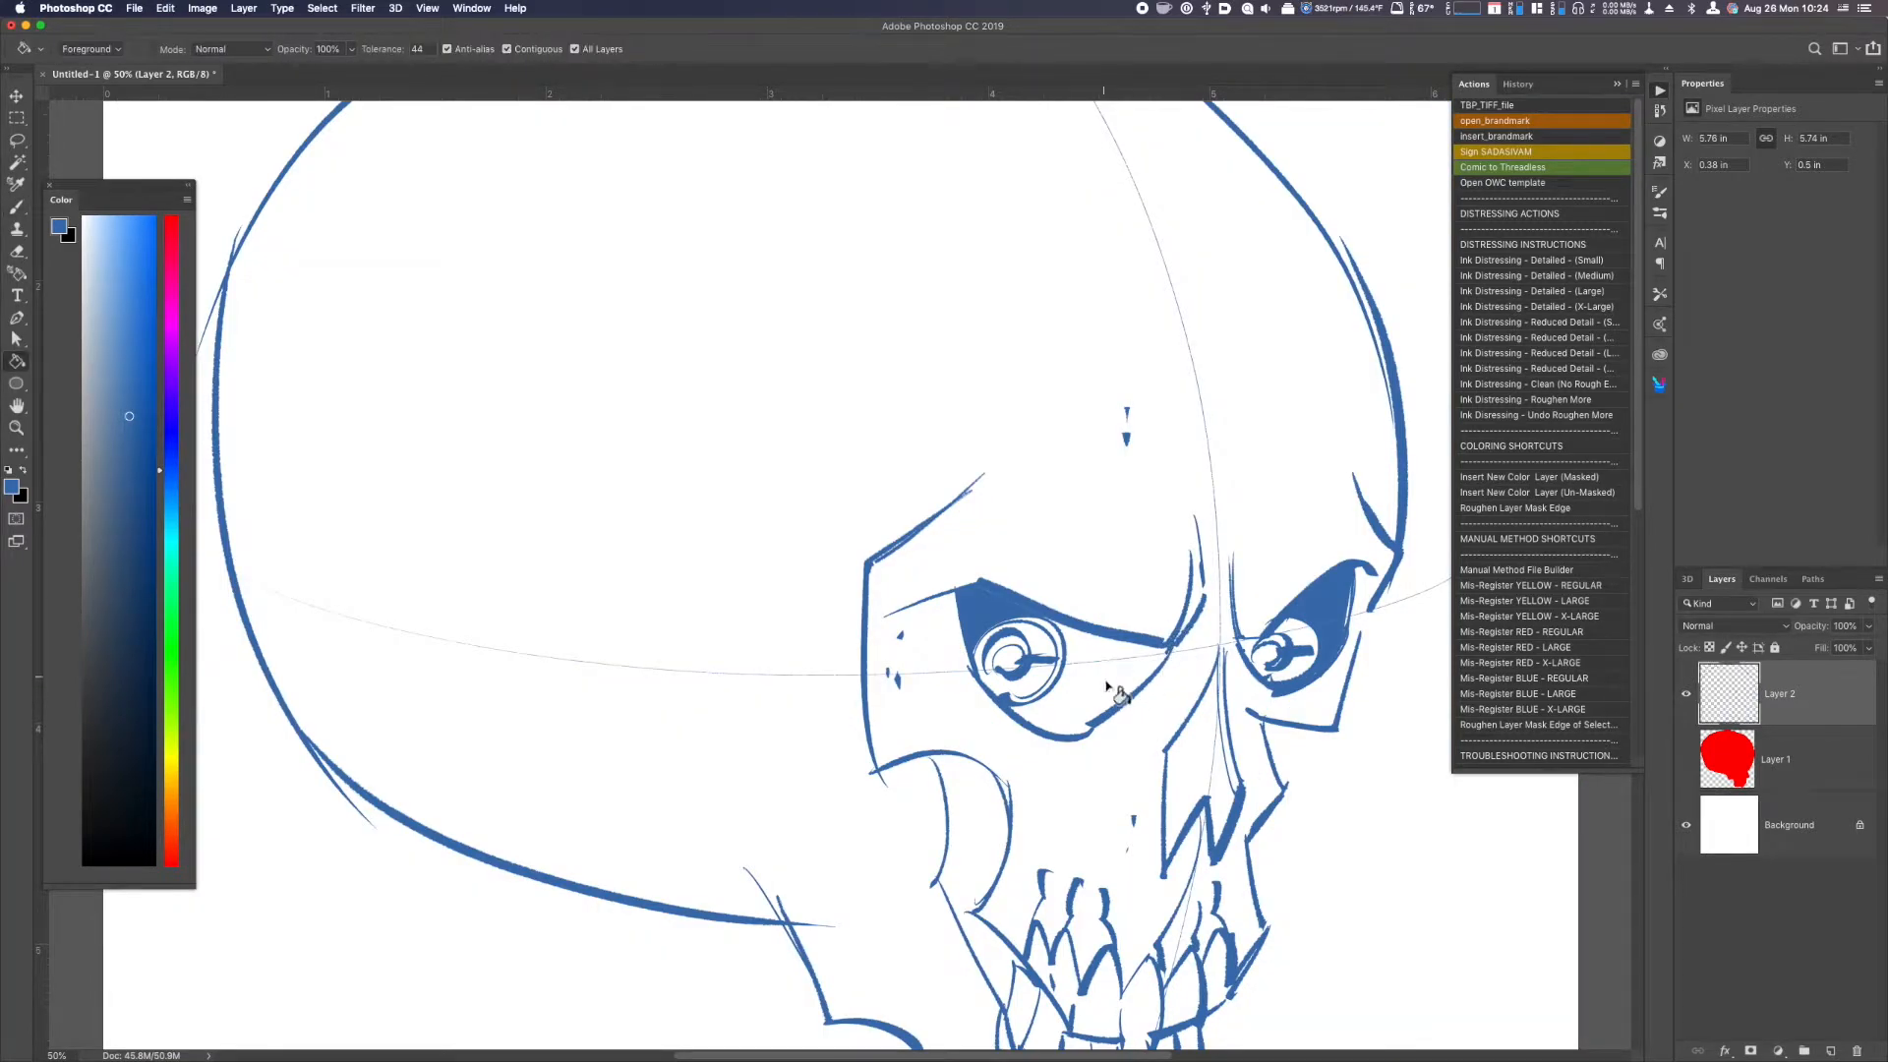
click(1109, 695)
key(super+minus)
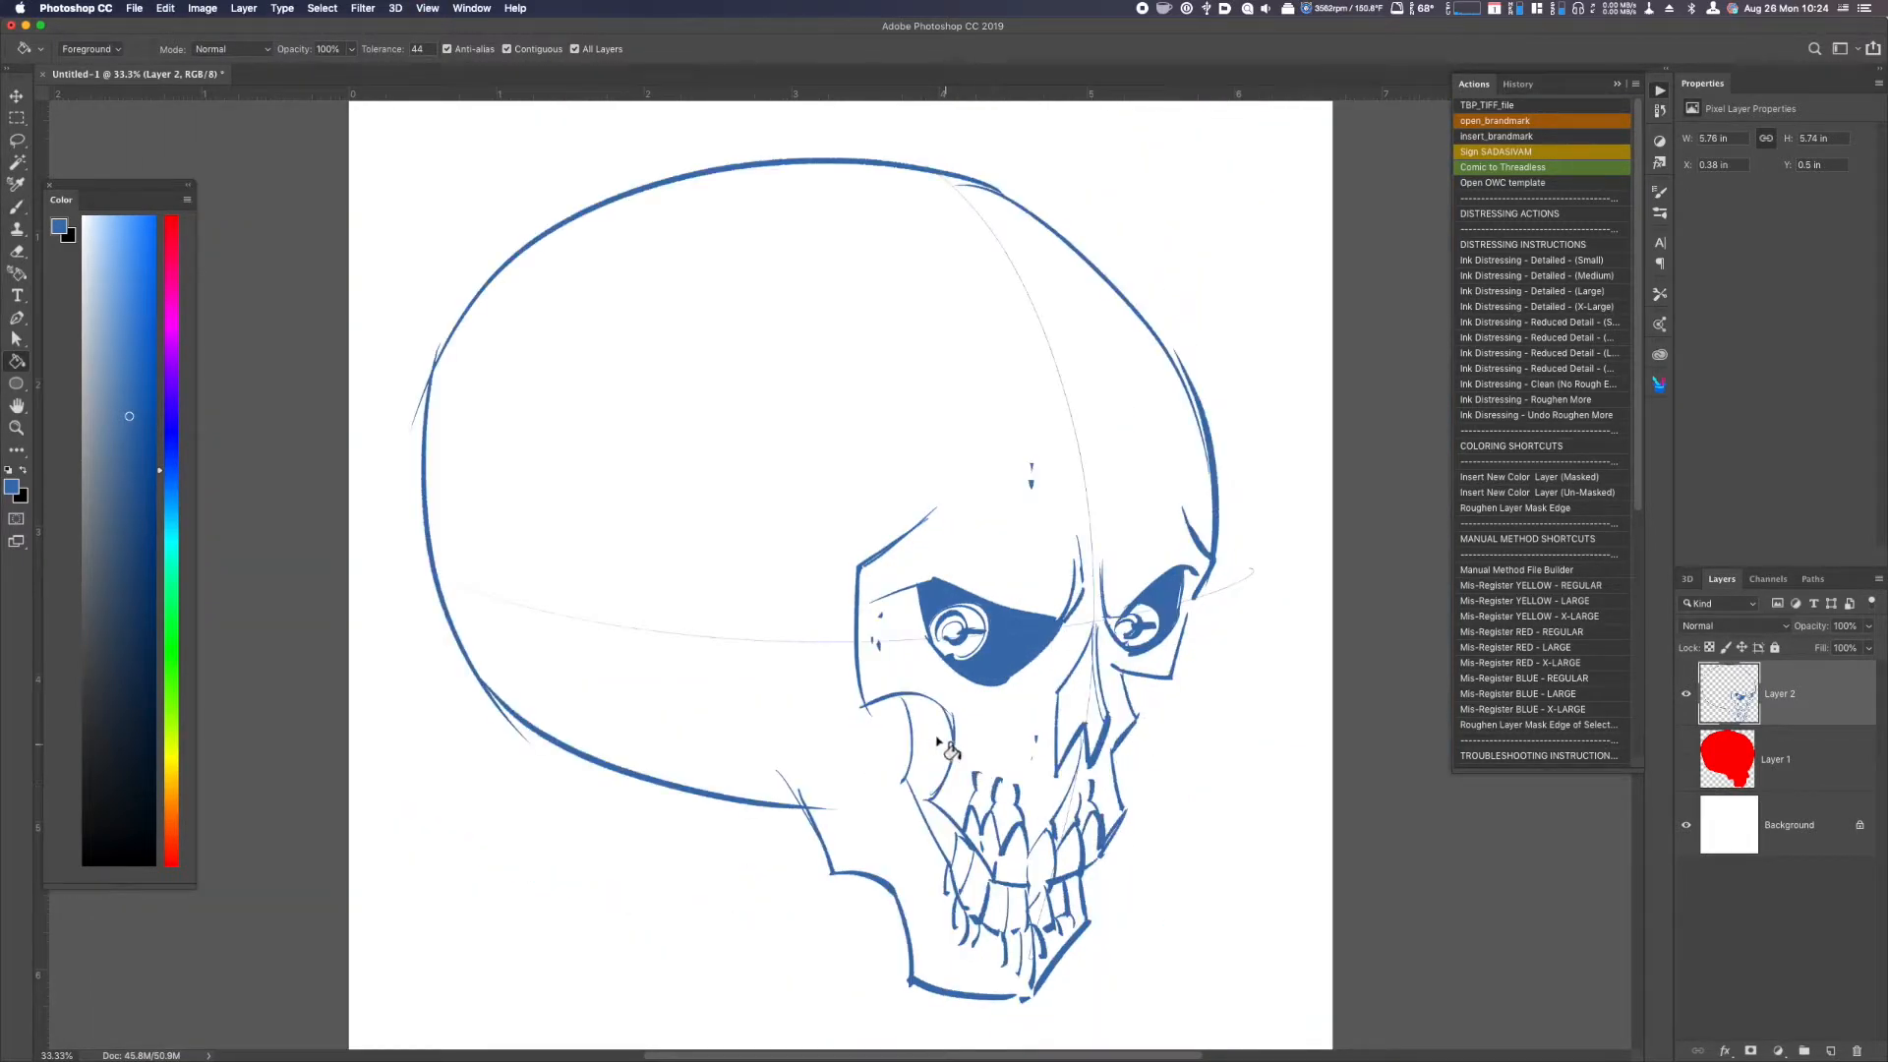
Close the outline beside the back teeth and fill the hollow behind the cheekbone with blue.
key(b)
drag(958, 830, 951, 870)
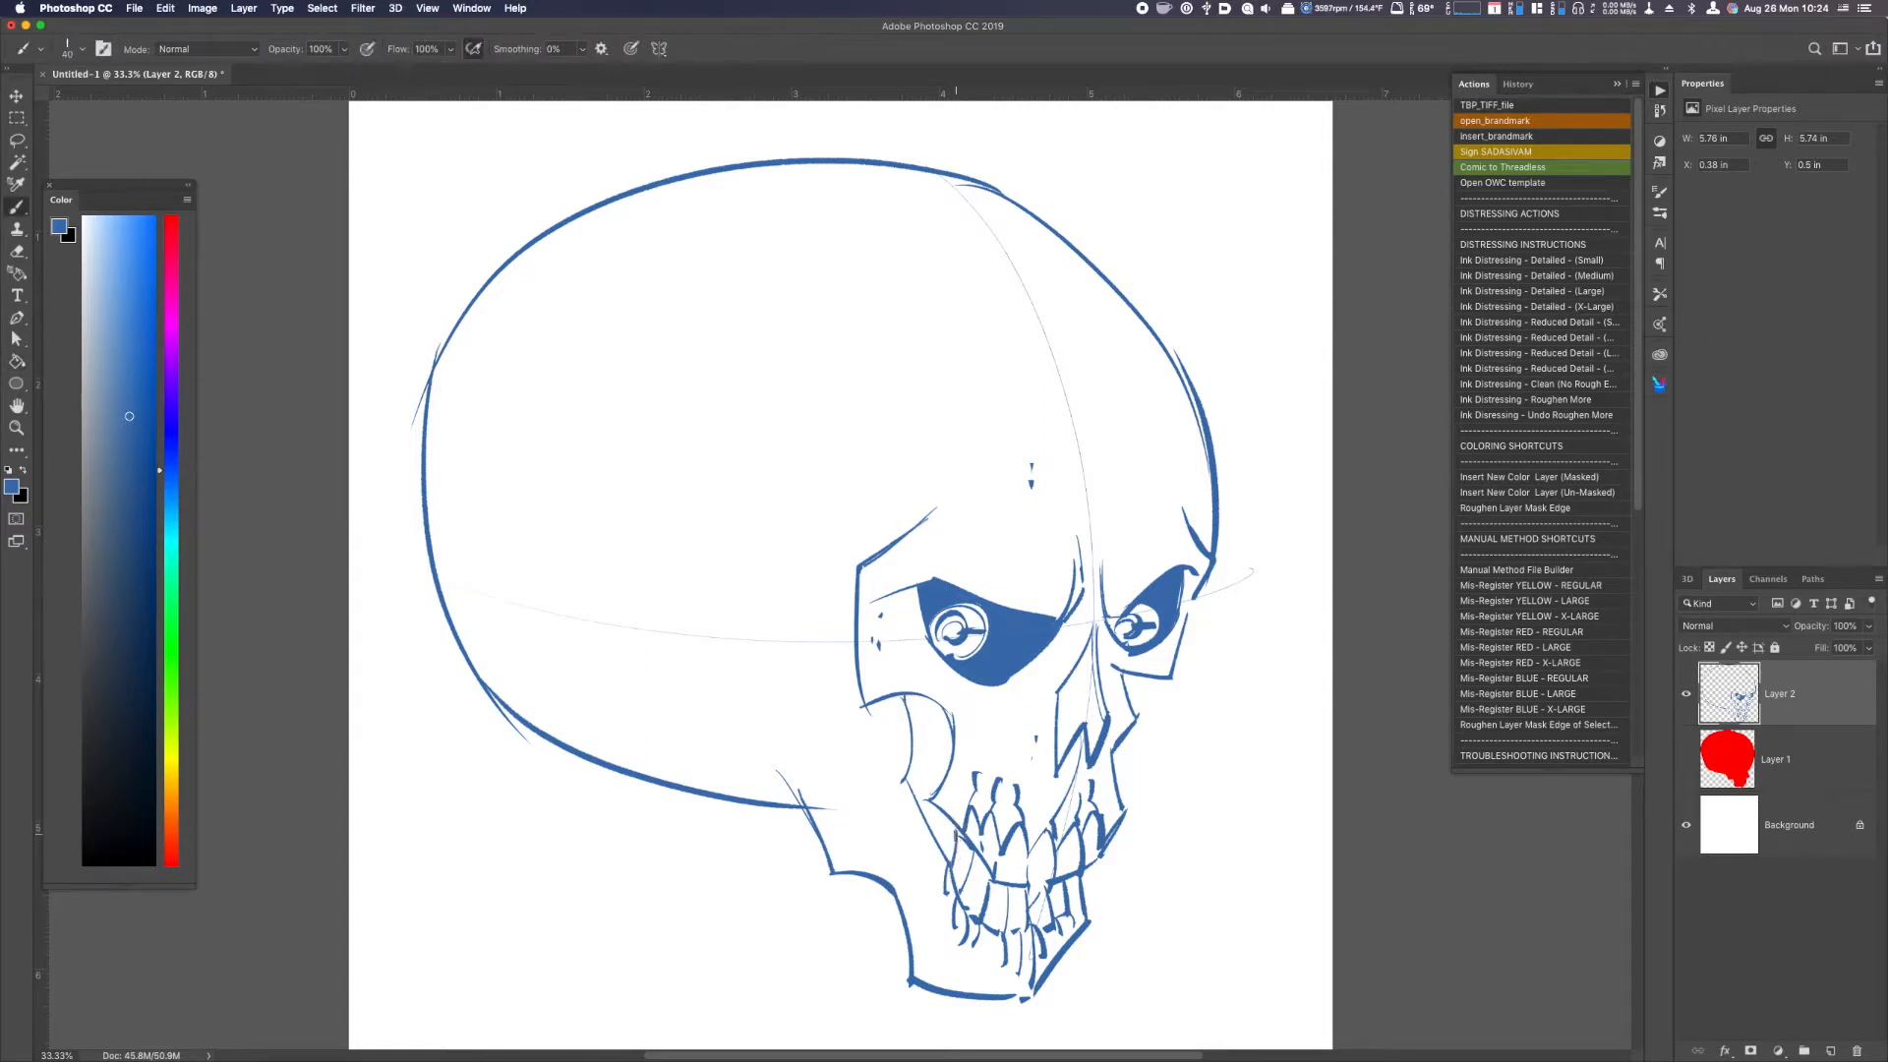
key(g)
click(924, 779)
key(b)
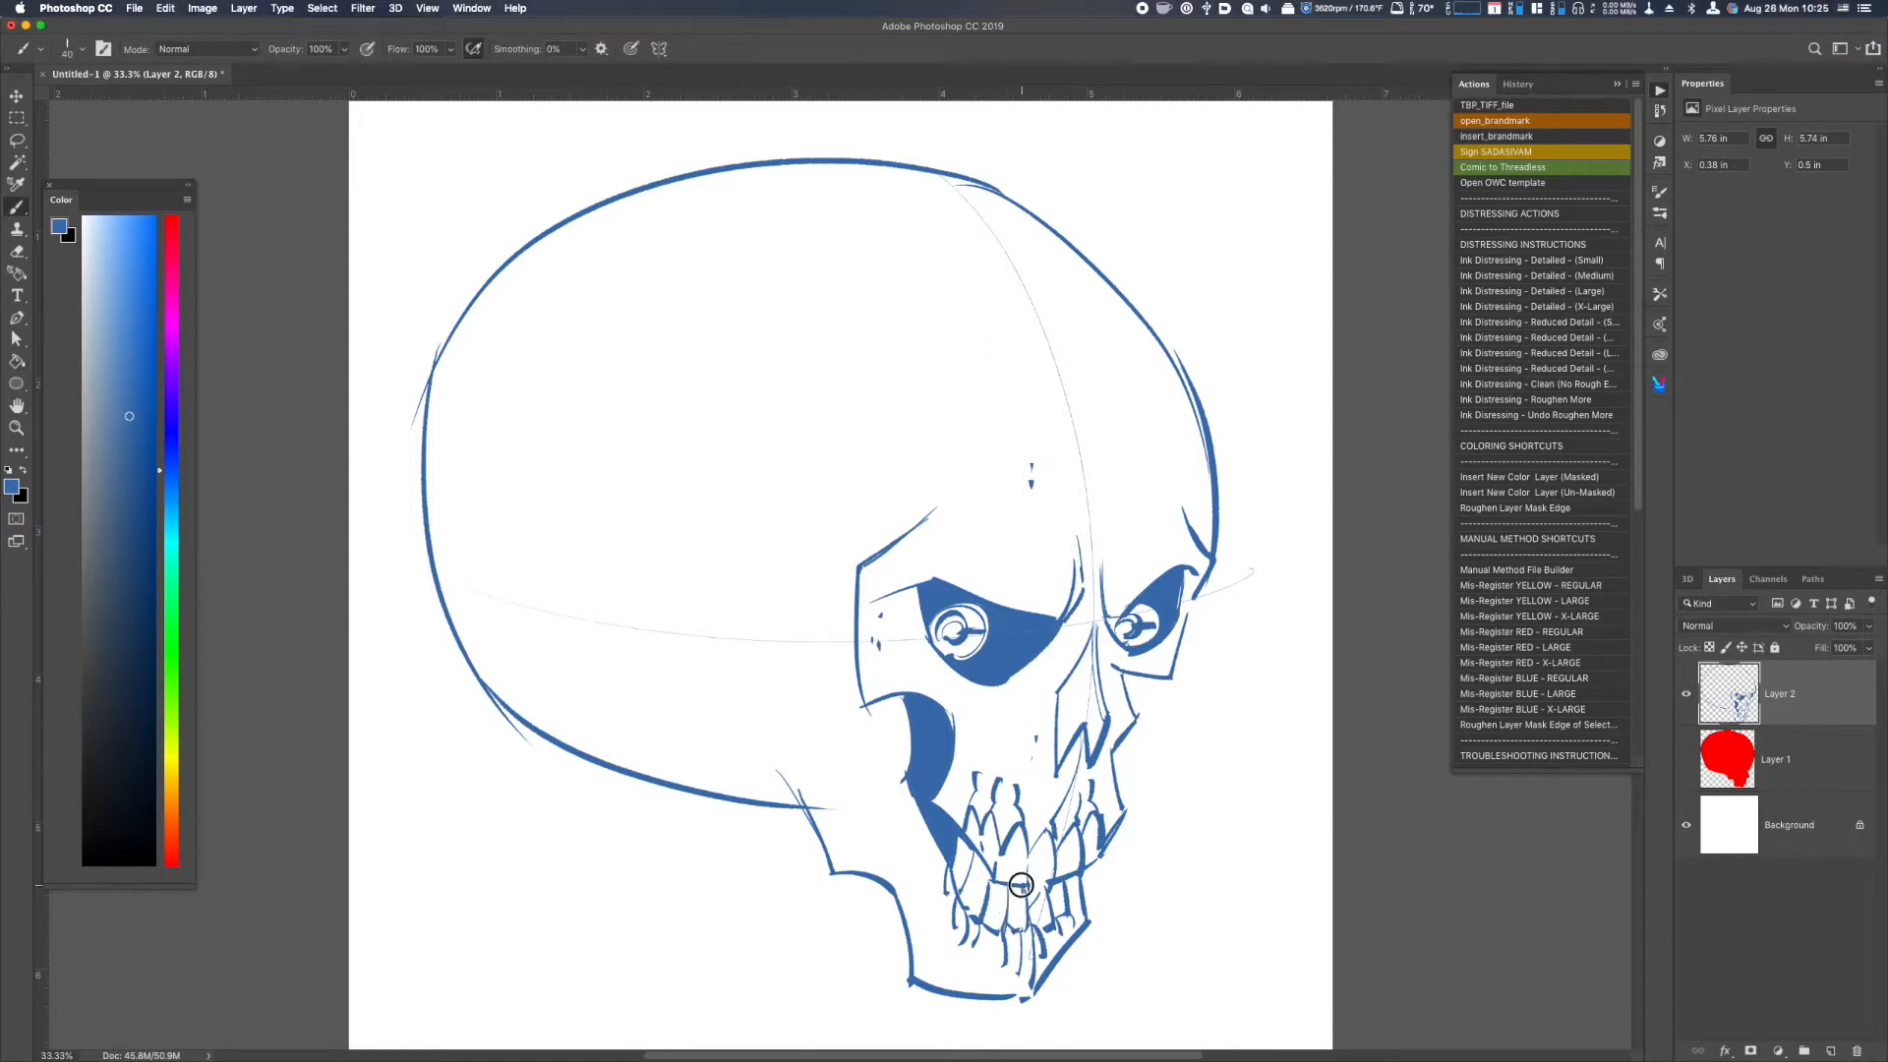
key(g)
click(1025, 920)
key(ctrl+z)
Brush solid blue shading into a few of the upper and lower teeth.
key(b)
mouse_move(1014, 890)
mouse_down()
mouse_move(1019, 919)
mouse_move(1023, 891)
mouse_move(1072, 889)
mouse_move(1067, 919)
mouse_up()
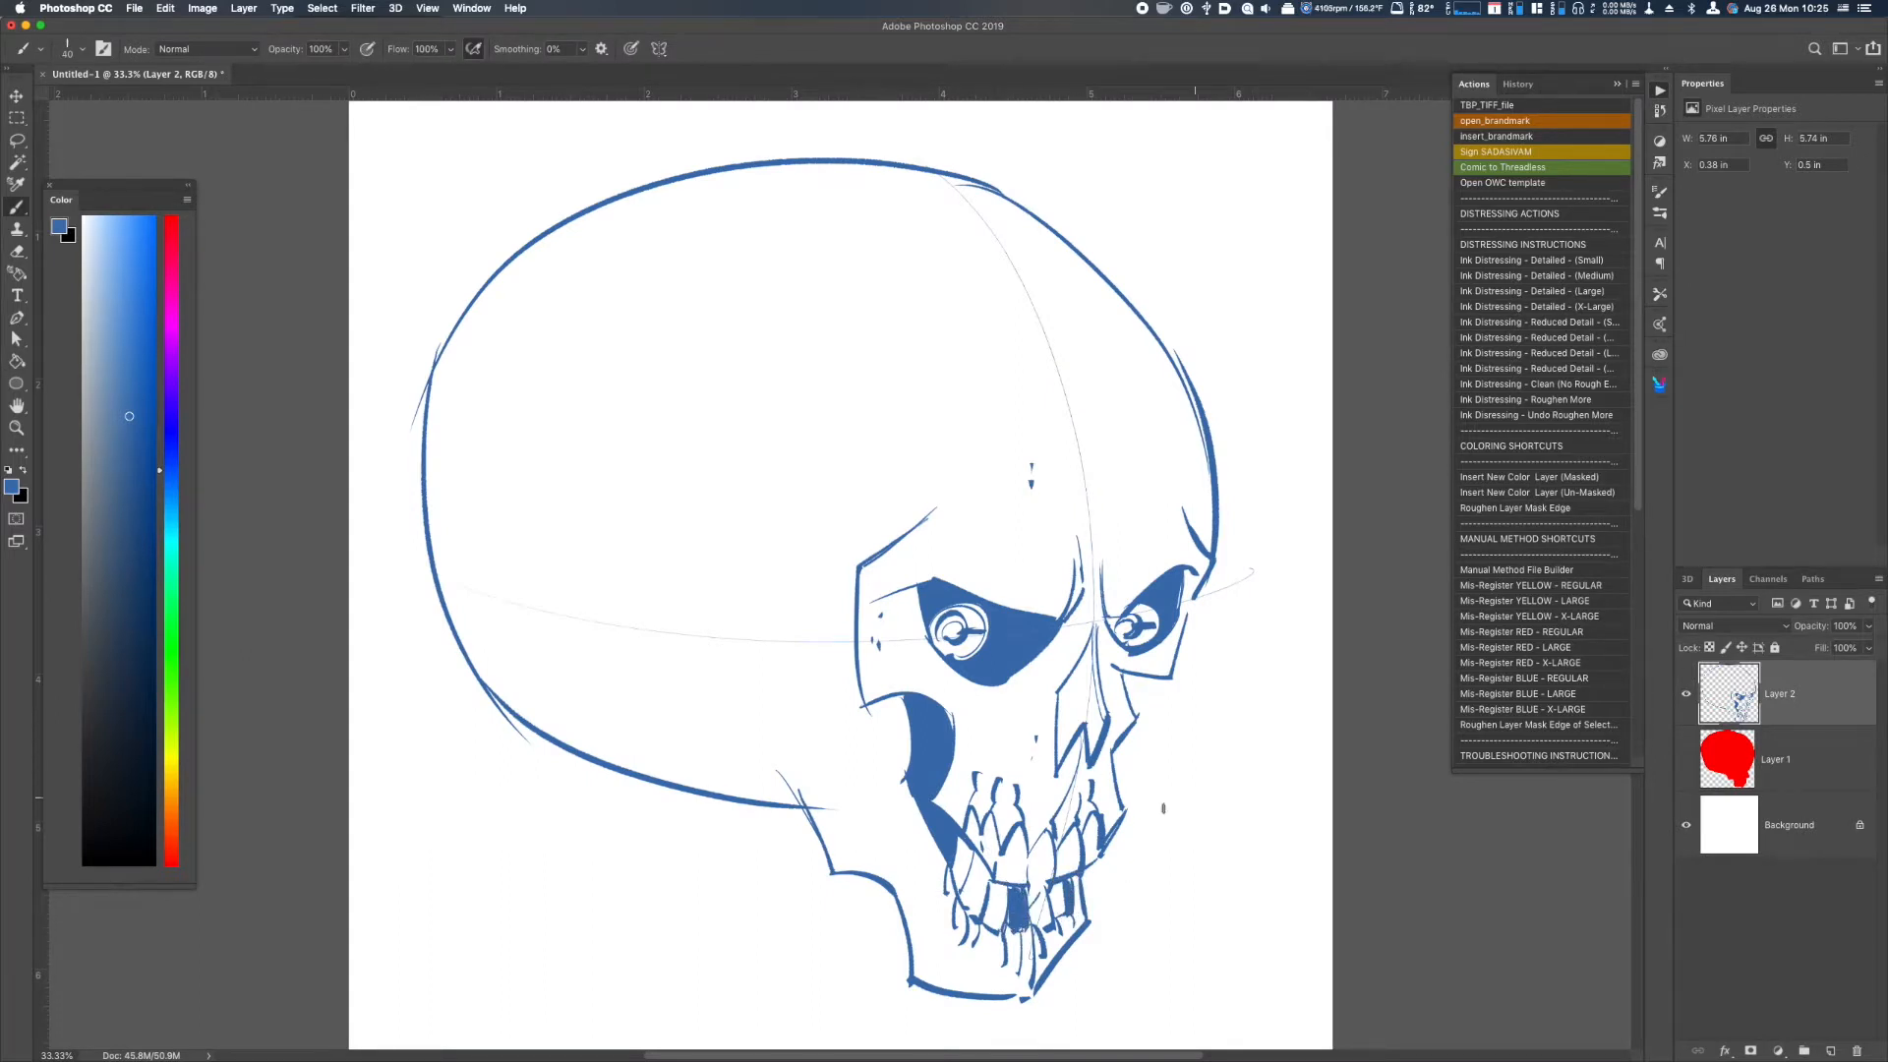
mouse_move(983, 806)
mouse_down()
mouse_move(993, 880)
mouse_move(986, 845)
mouse_move(991, 860)
mouse_up()
Fill the nose cavity with blue, and add small texture marks on the forehead and a stroke along the far cheekbone.
key(super+minus)
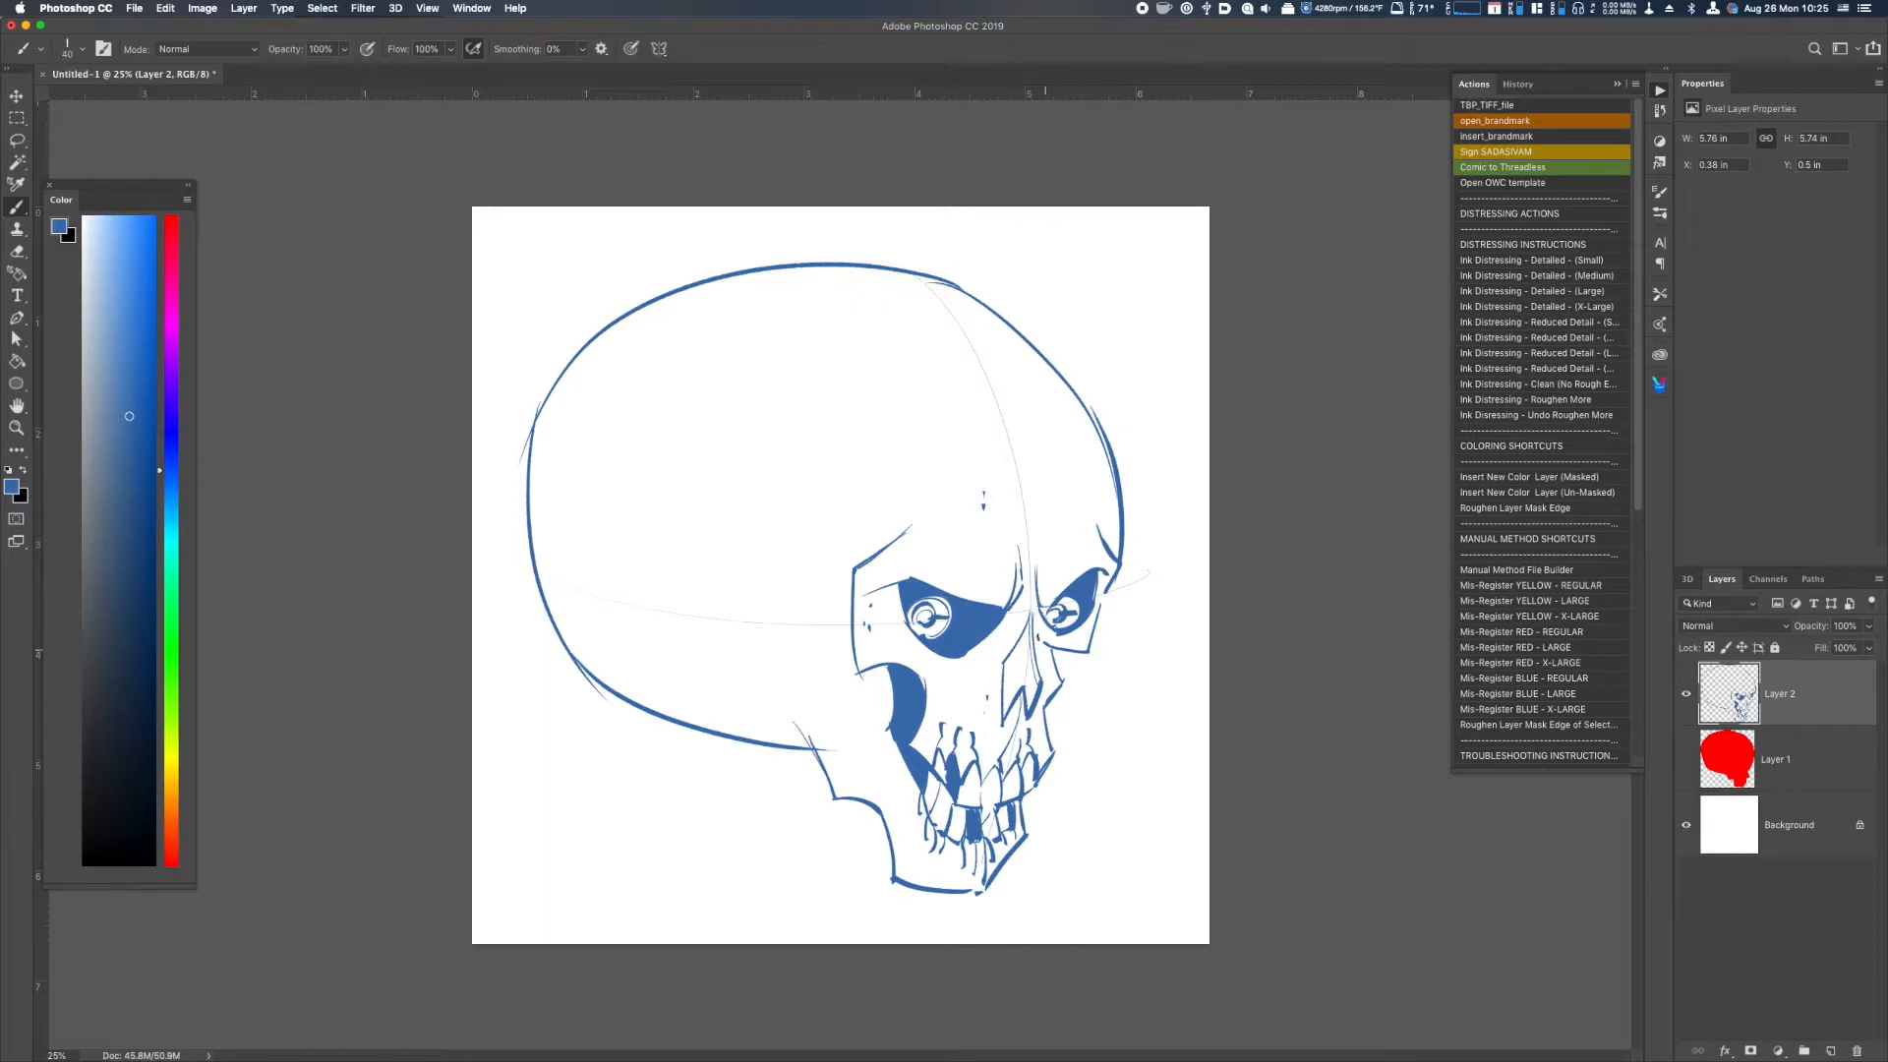
key(g)
click(1027, 689)
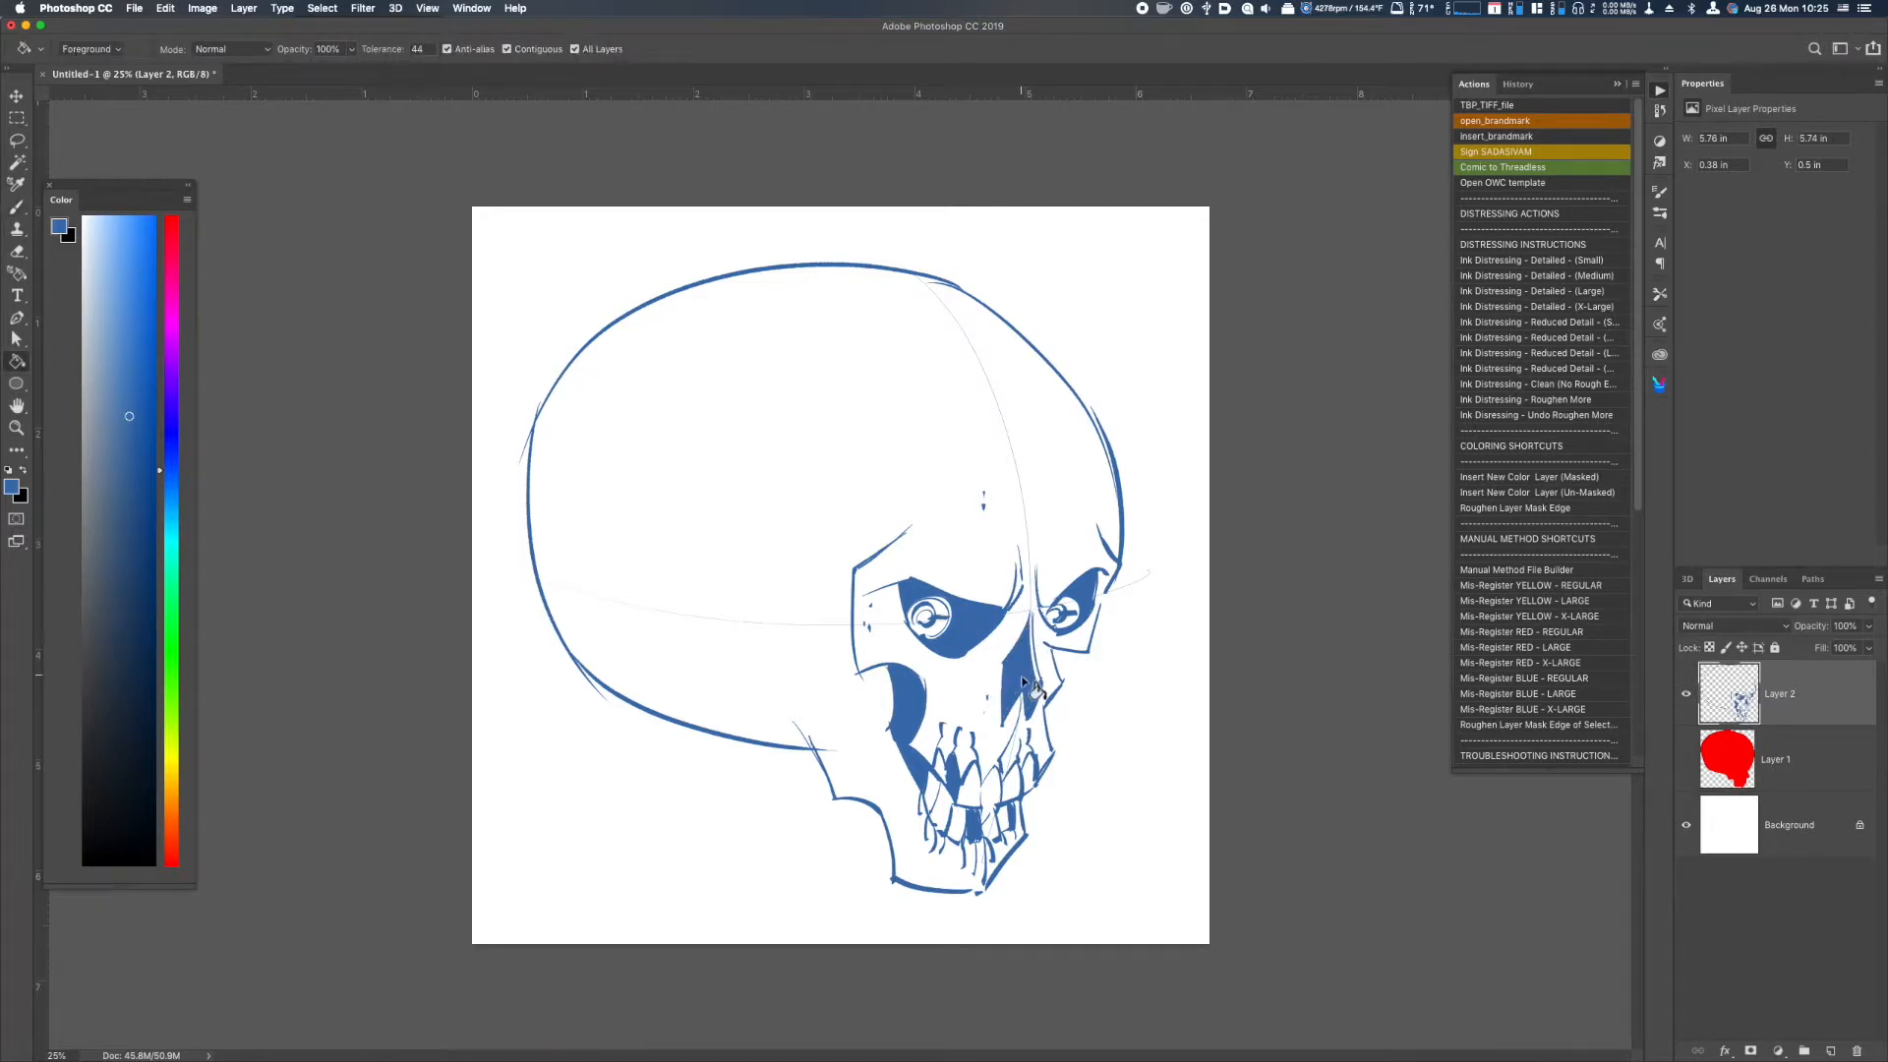
key(b)
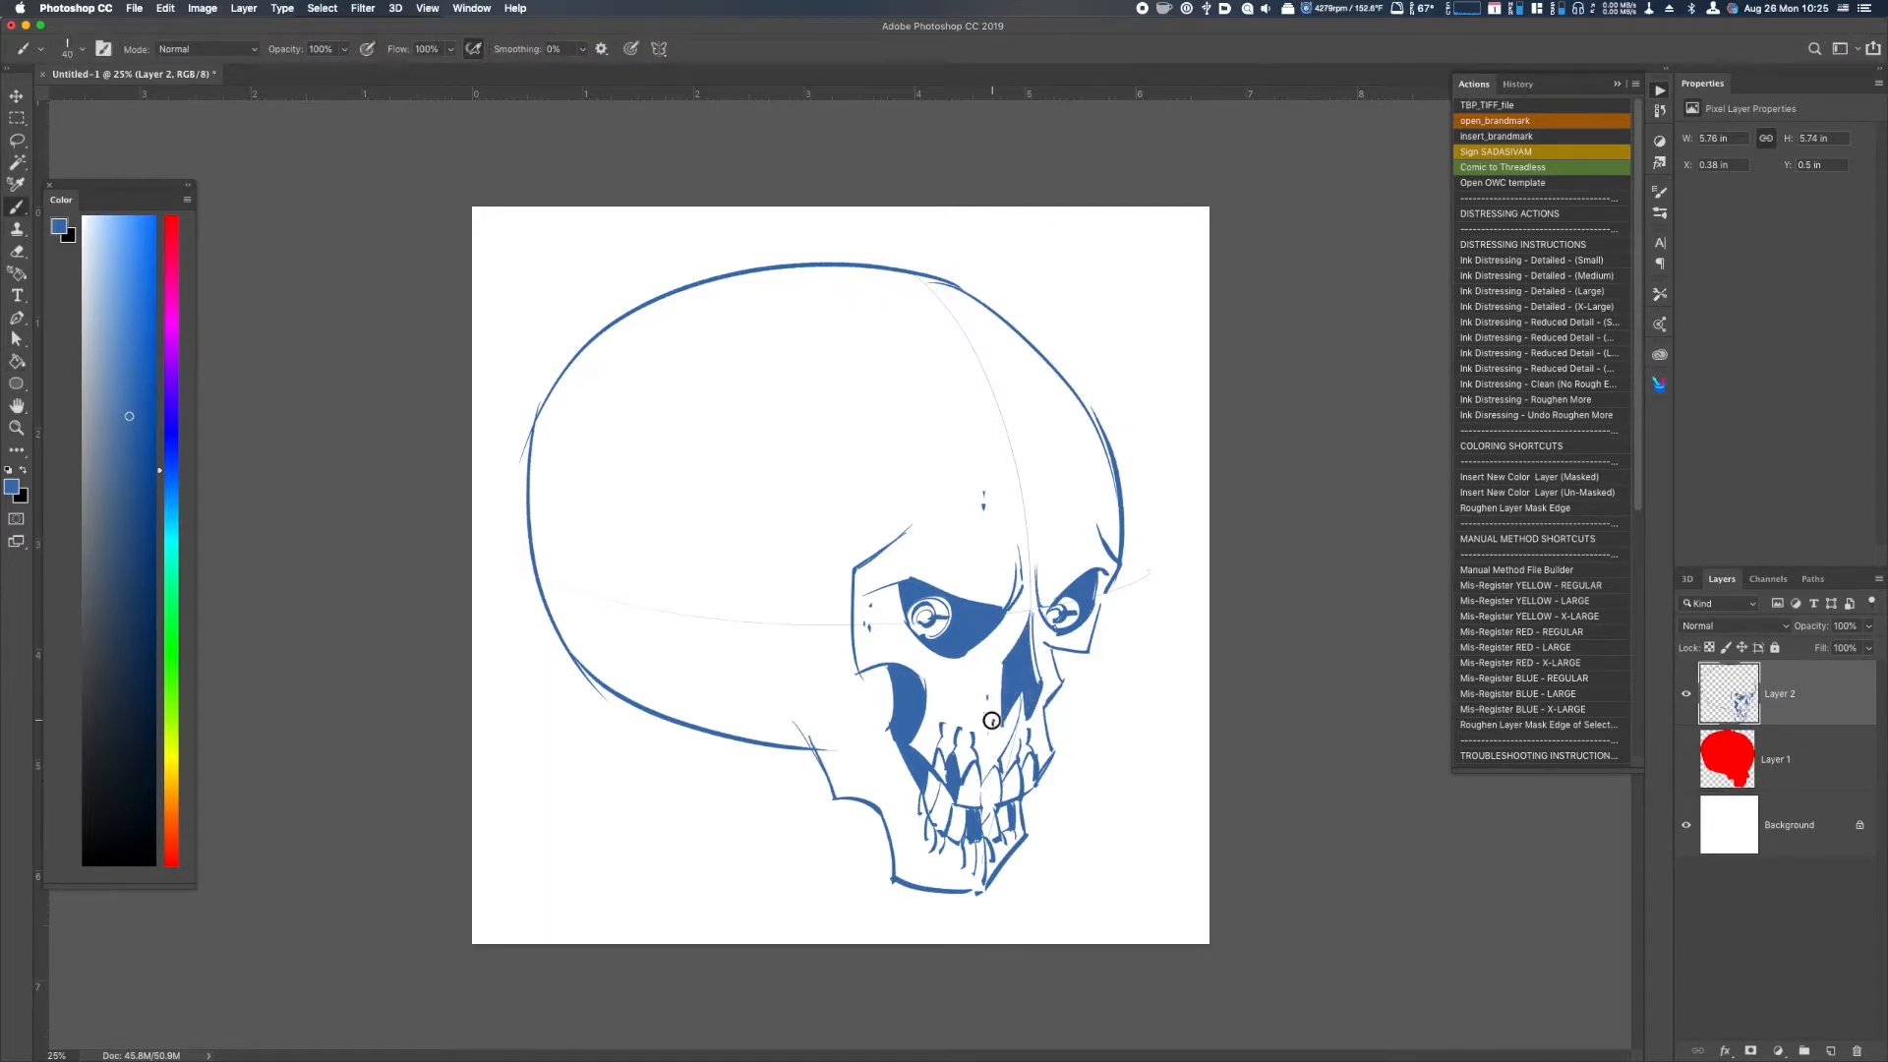
click(1051, 469)
click(1059, 474)
drag(1106, 592, 1092, 648)
Hide the skull drawing and, on a new layer with pink as the colour, lasso a tall head silhouette with two large ears.
click(1686, 694)
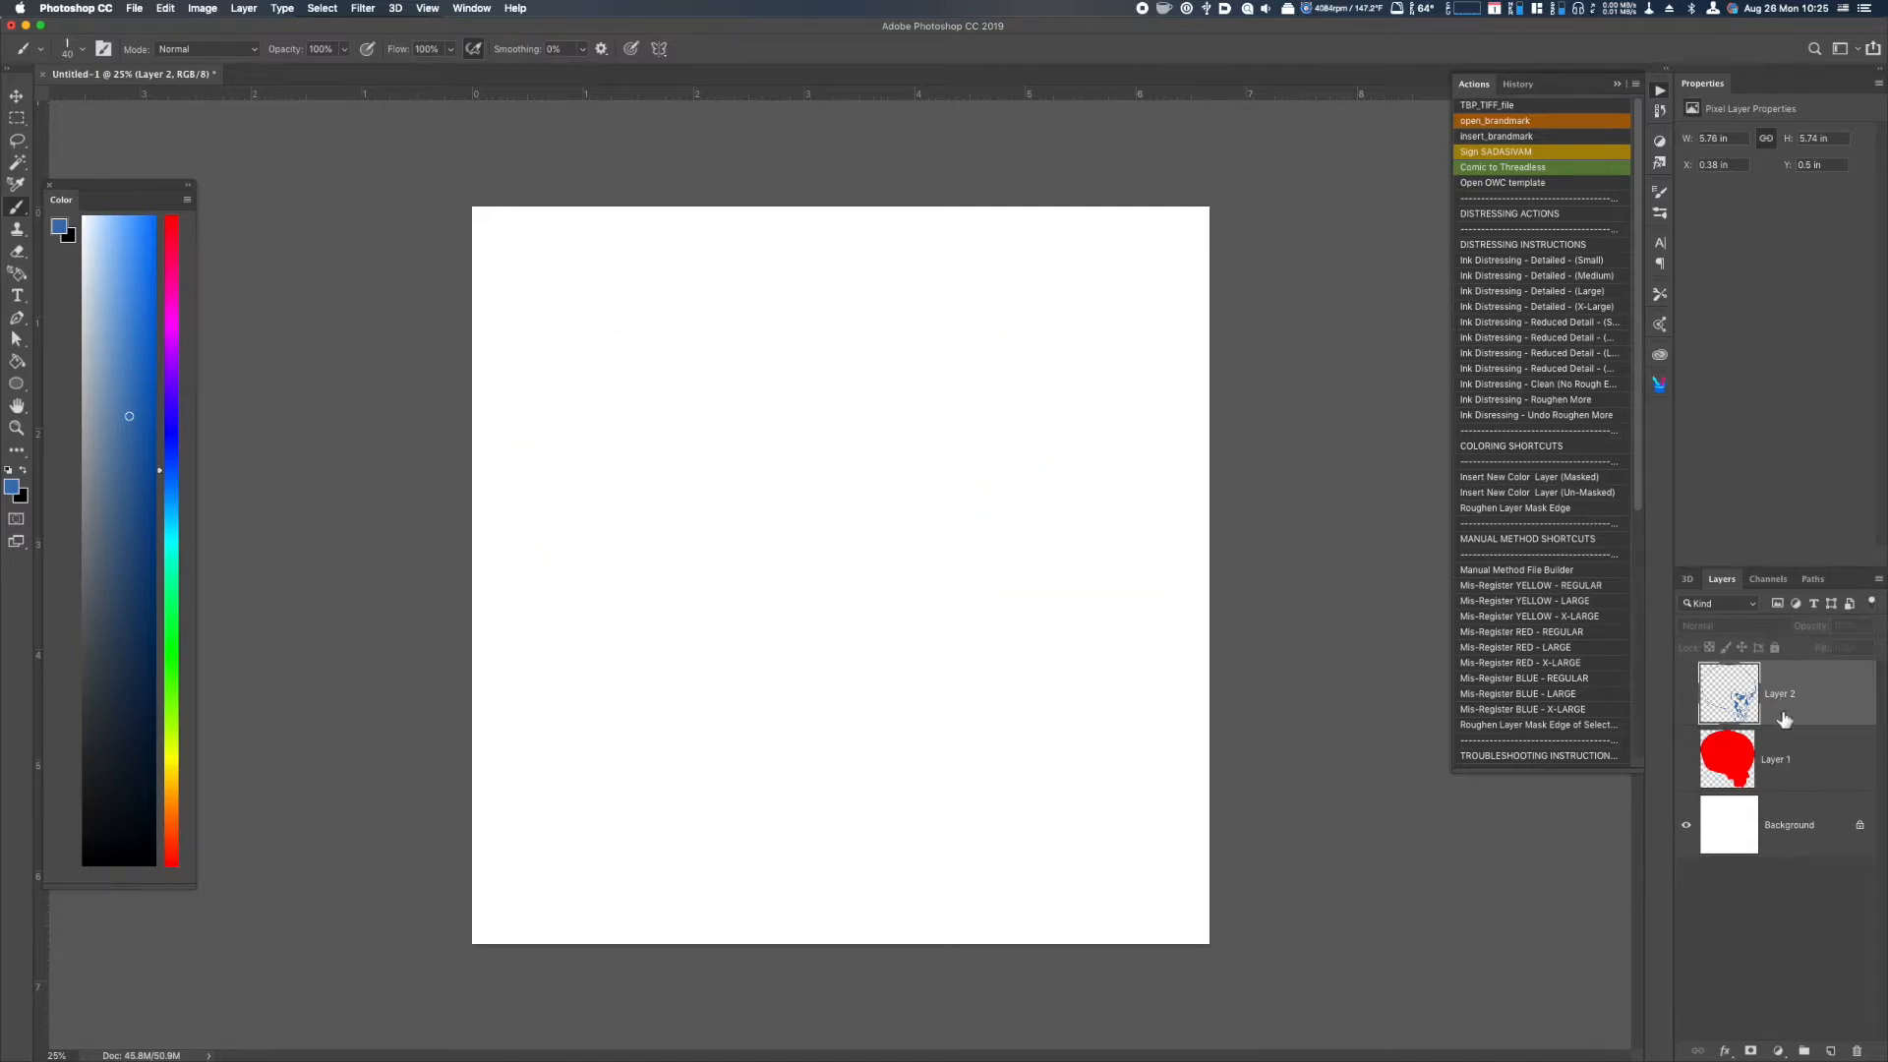
key(alt+shift+super+n)
key(l)
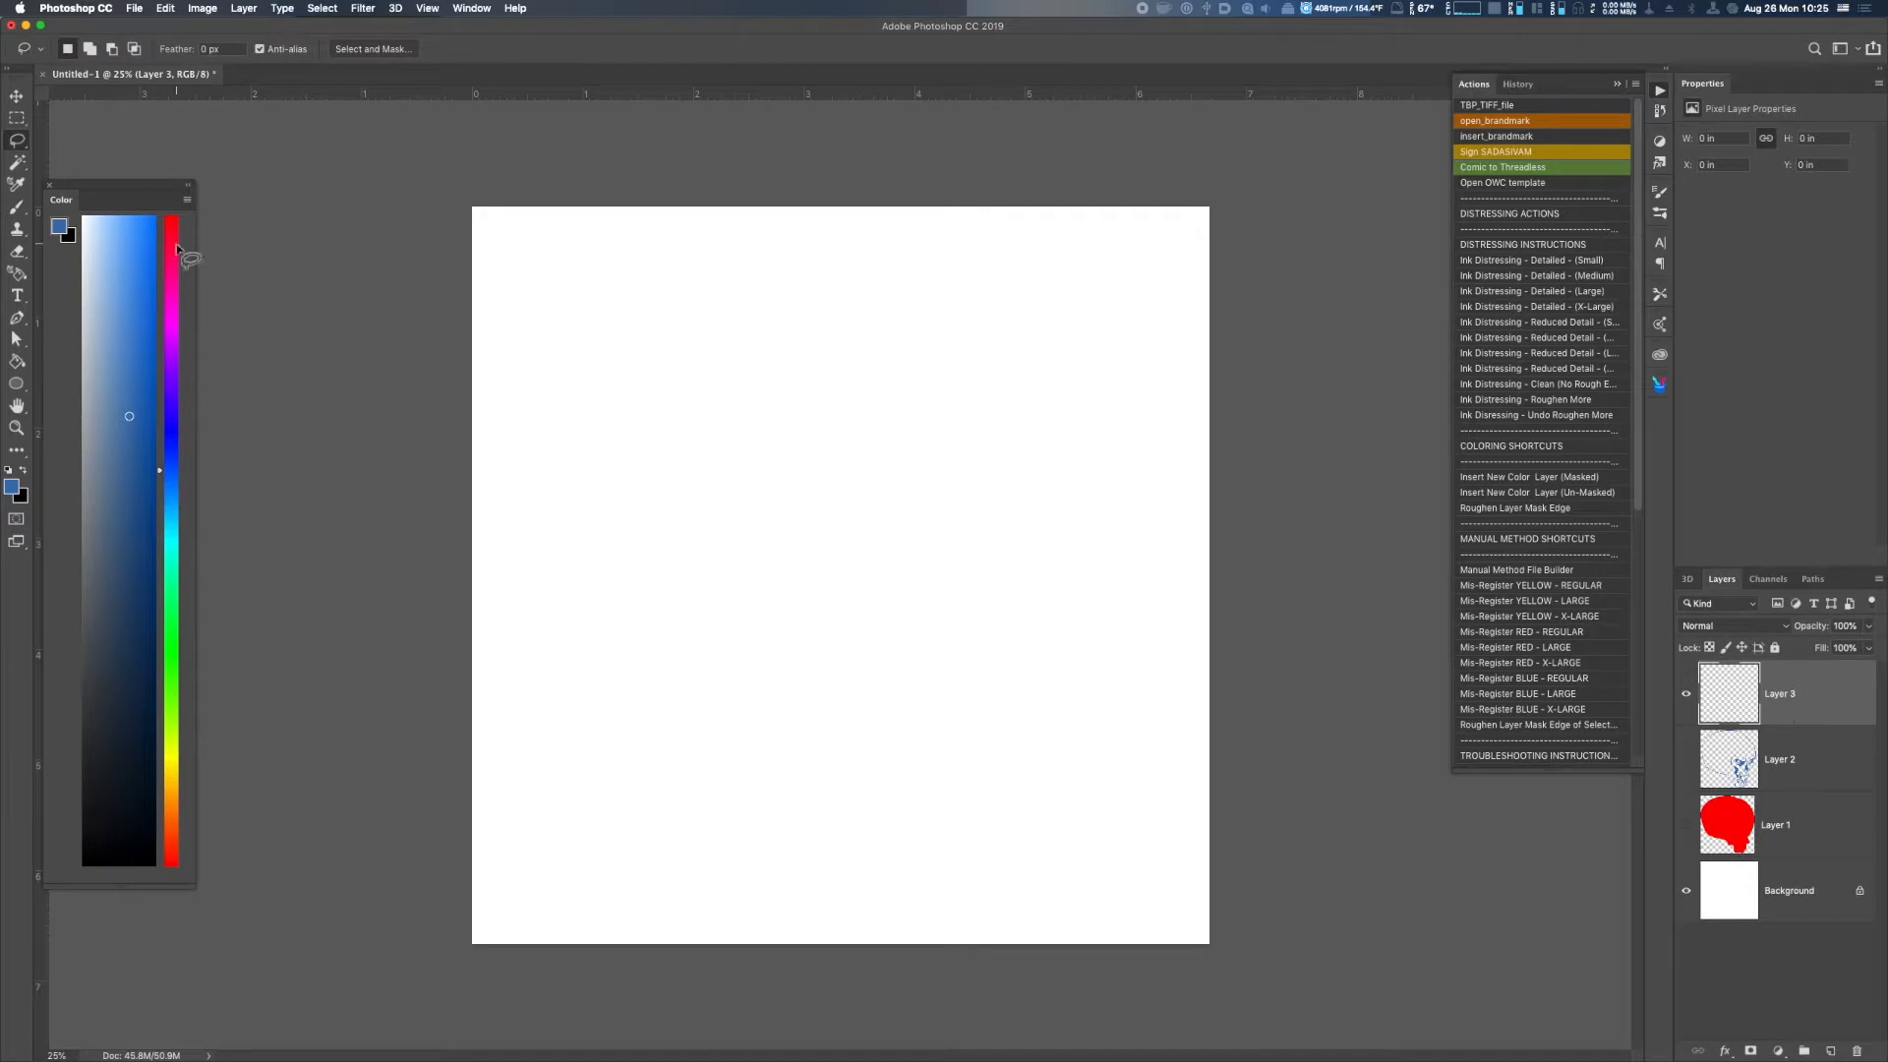
click(175, 244)
click(121, 274)
mouse_move(654, 790)
mouse_down()
mouse_move(692, 472)
mouse_move(1000, 546)
mouse_move(1034, 812)
mouse_move(611, 792)
mouse_move(616, 570)
mouse_move(649, 560)
mouse_up()
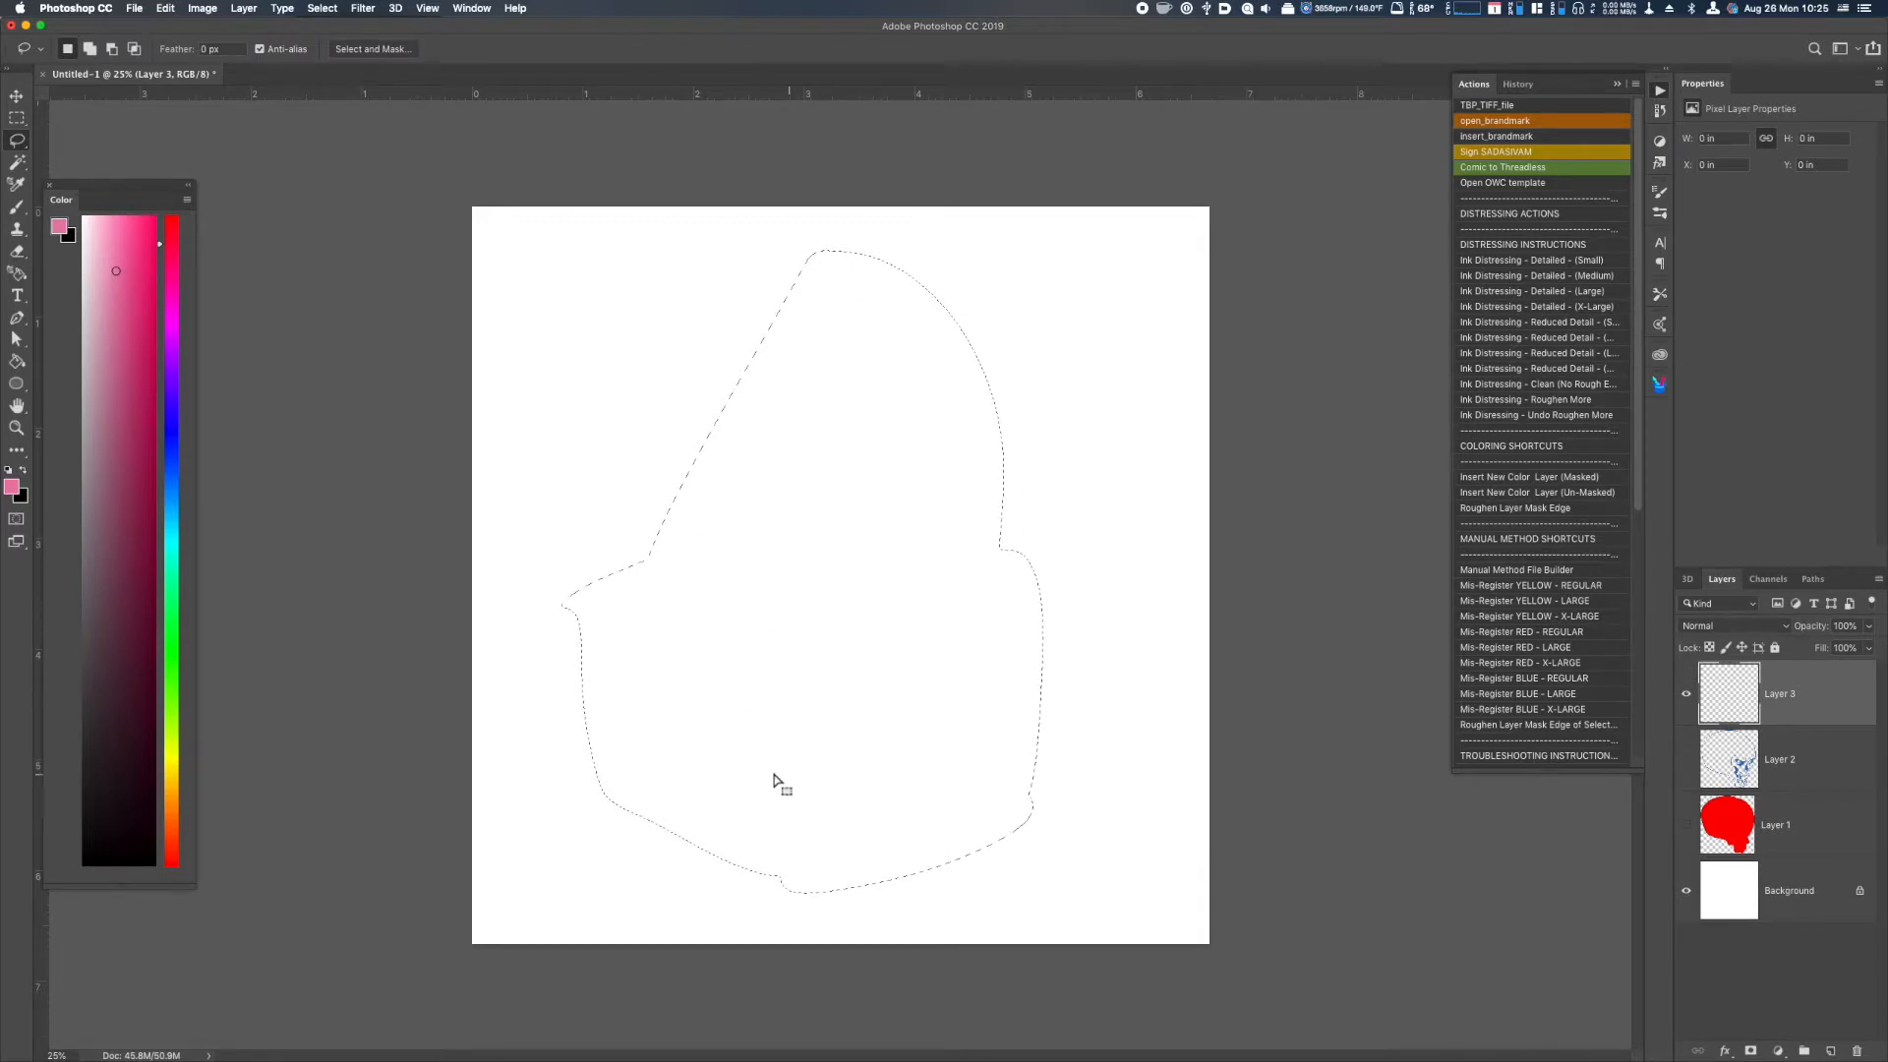
mouse_move(929, 531)
mouse_down()
mouse_move(1092, 321)
mouse_move(1047, 595)
mouse_up()
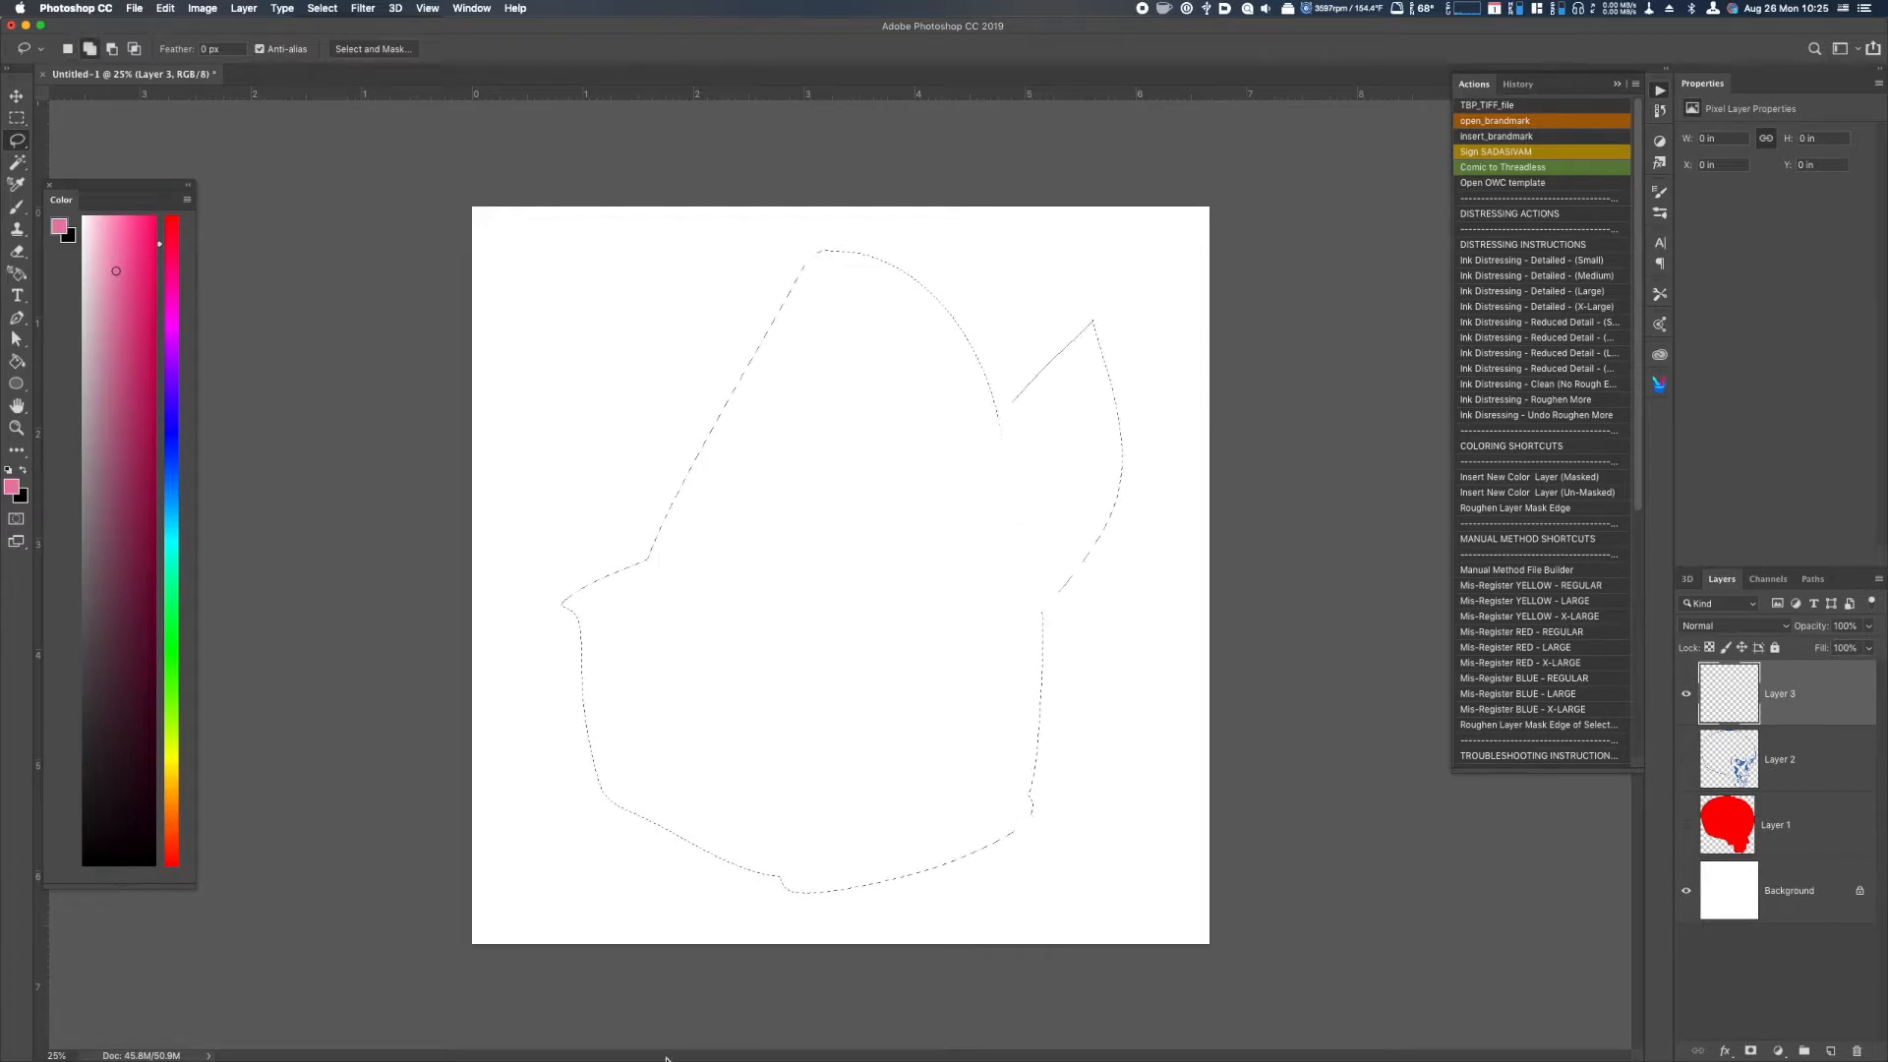
drag(644, 562, 693, 712)
Fill the head selection with pink, deselect it and lower Layer 3's opacity to 47%.
key(alt+BackSpace)
key(super+d)
click(1867, 626)
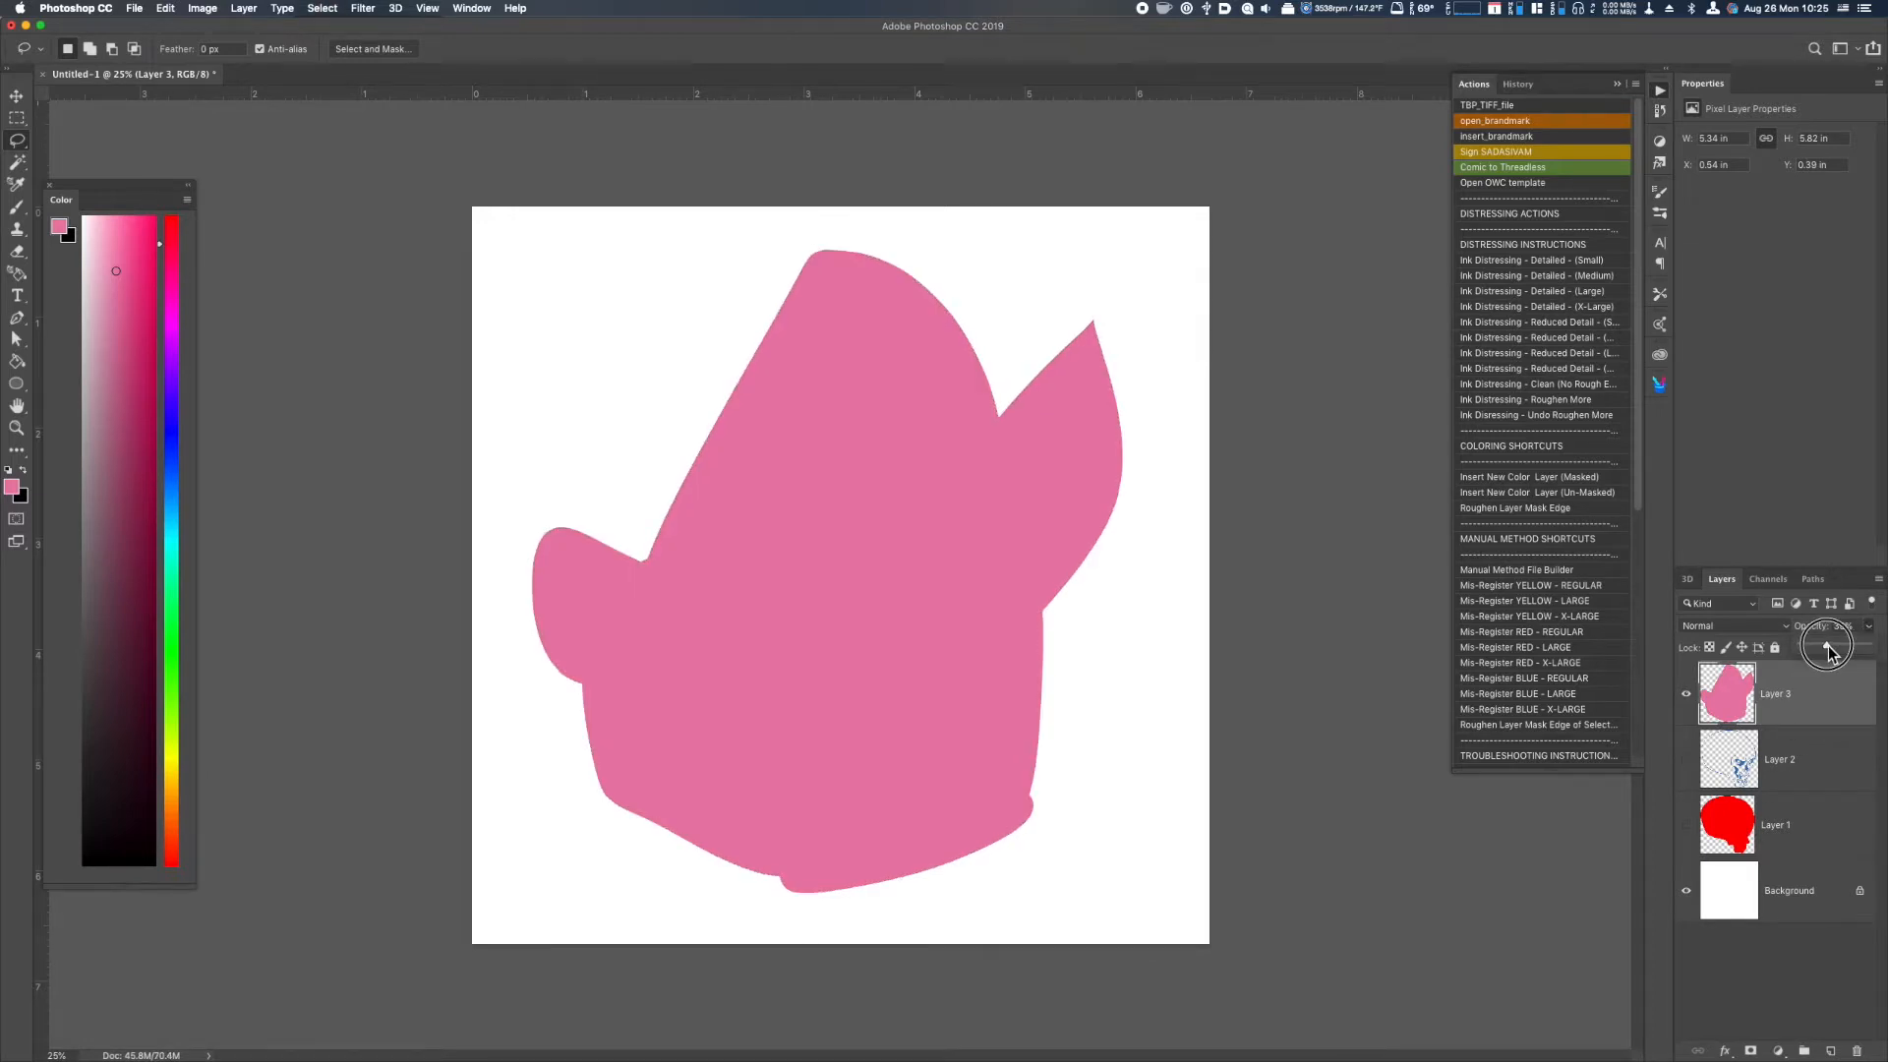
drag(1827, 645, 1832, 644)
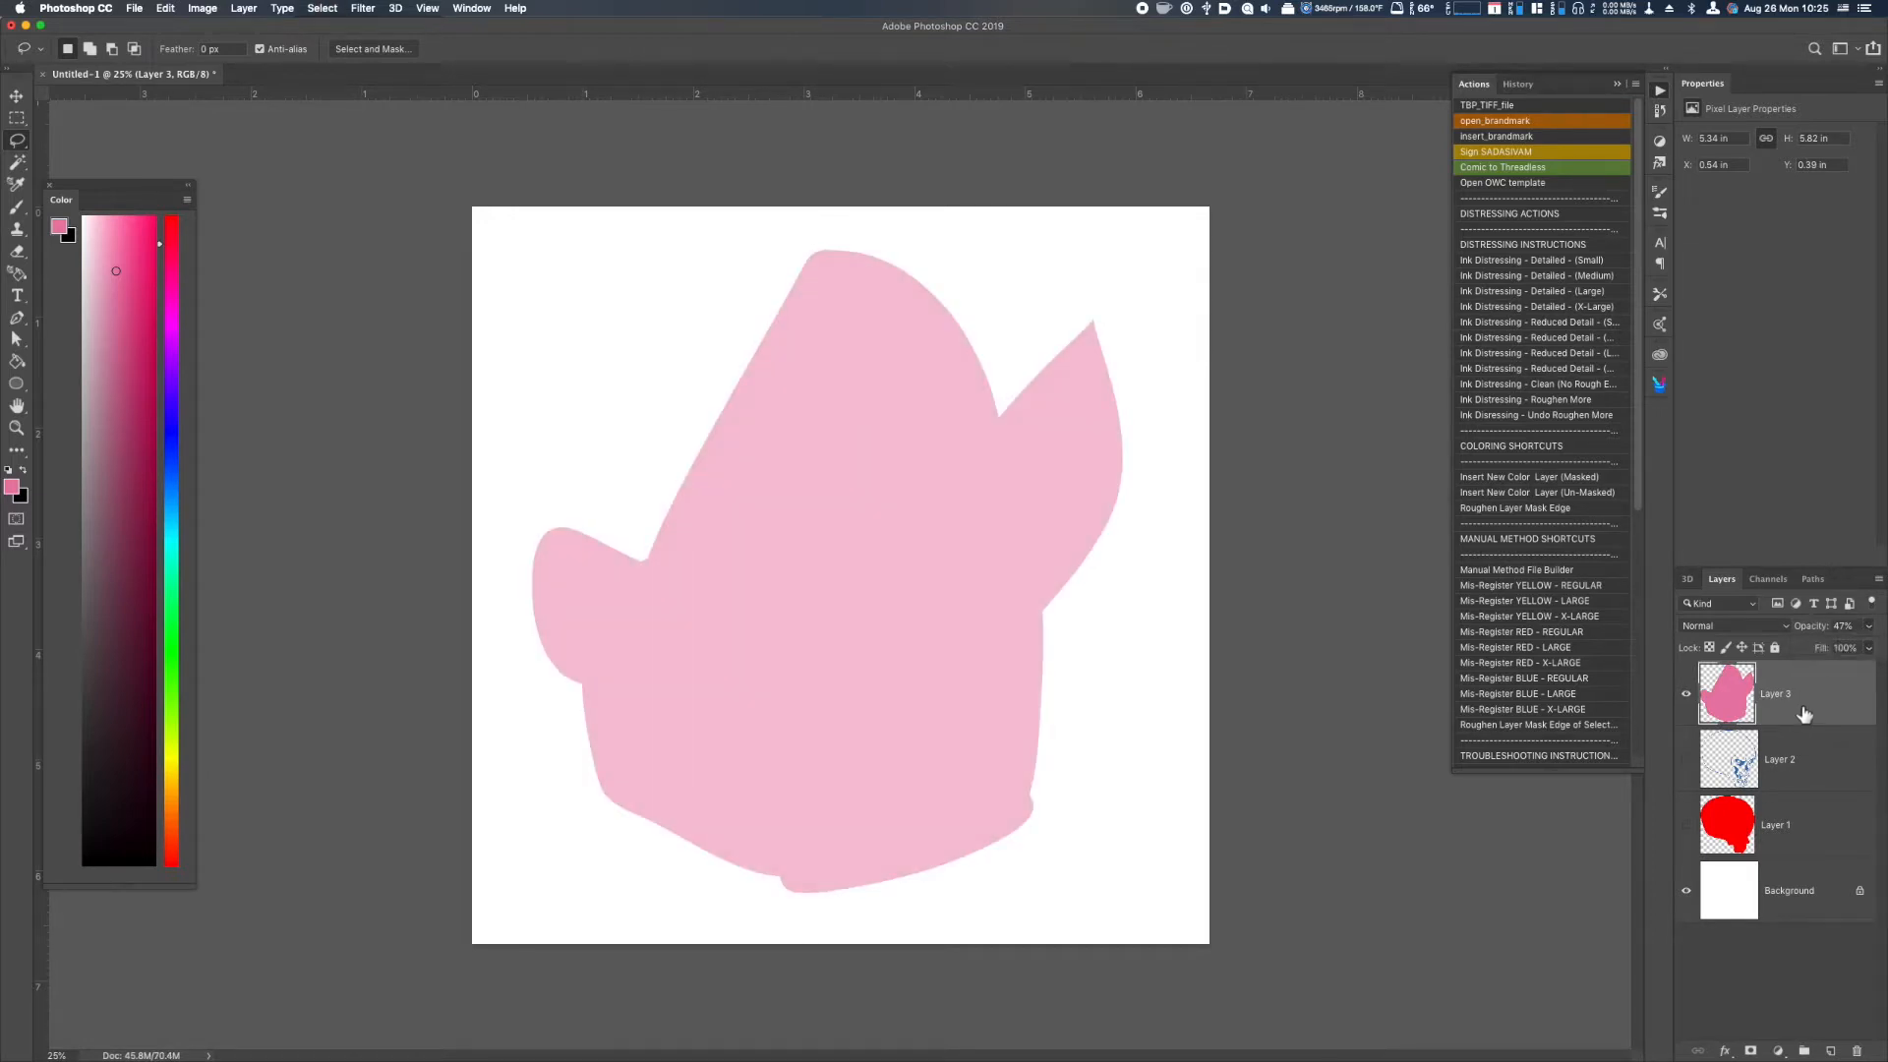
On a new layer, outline the pointed upright ear and its inner folds with a dark greyish-blue brush.
key(super+alt+shift+n)
drag(178, 441, 171, 418)
click(142, 364)
key(b)
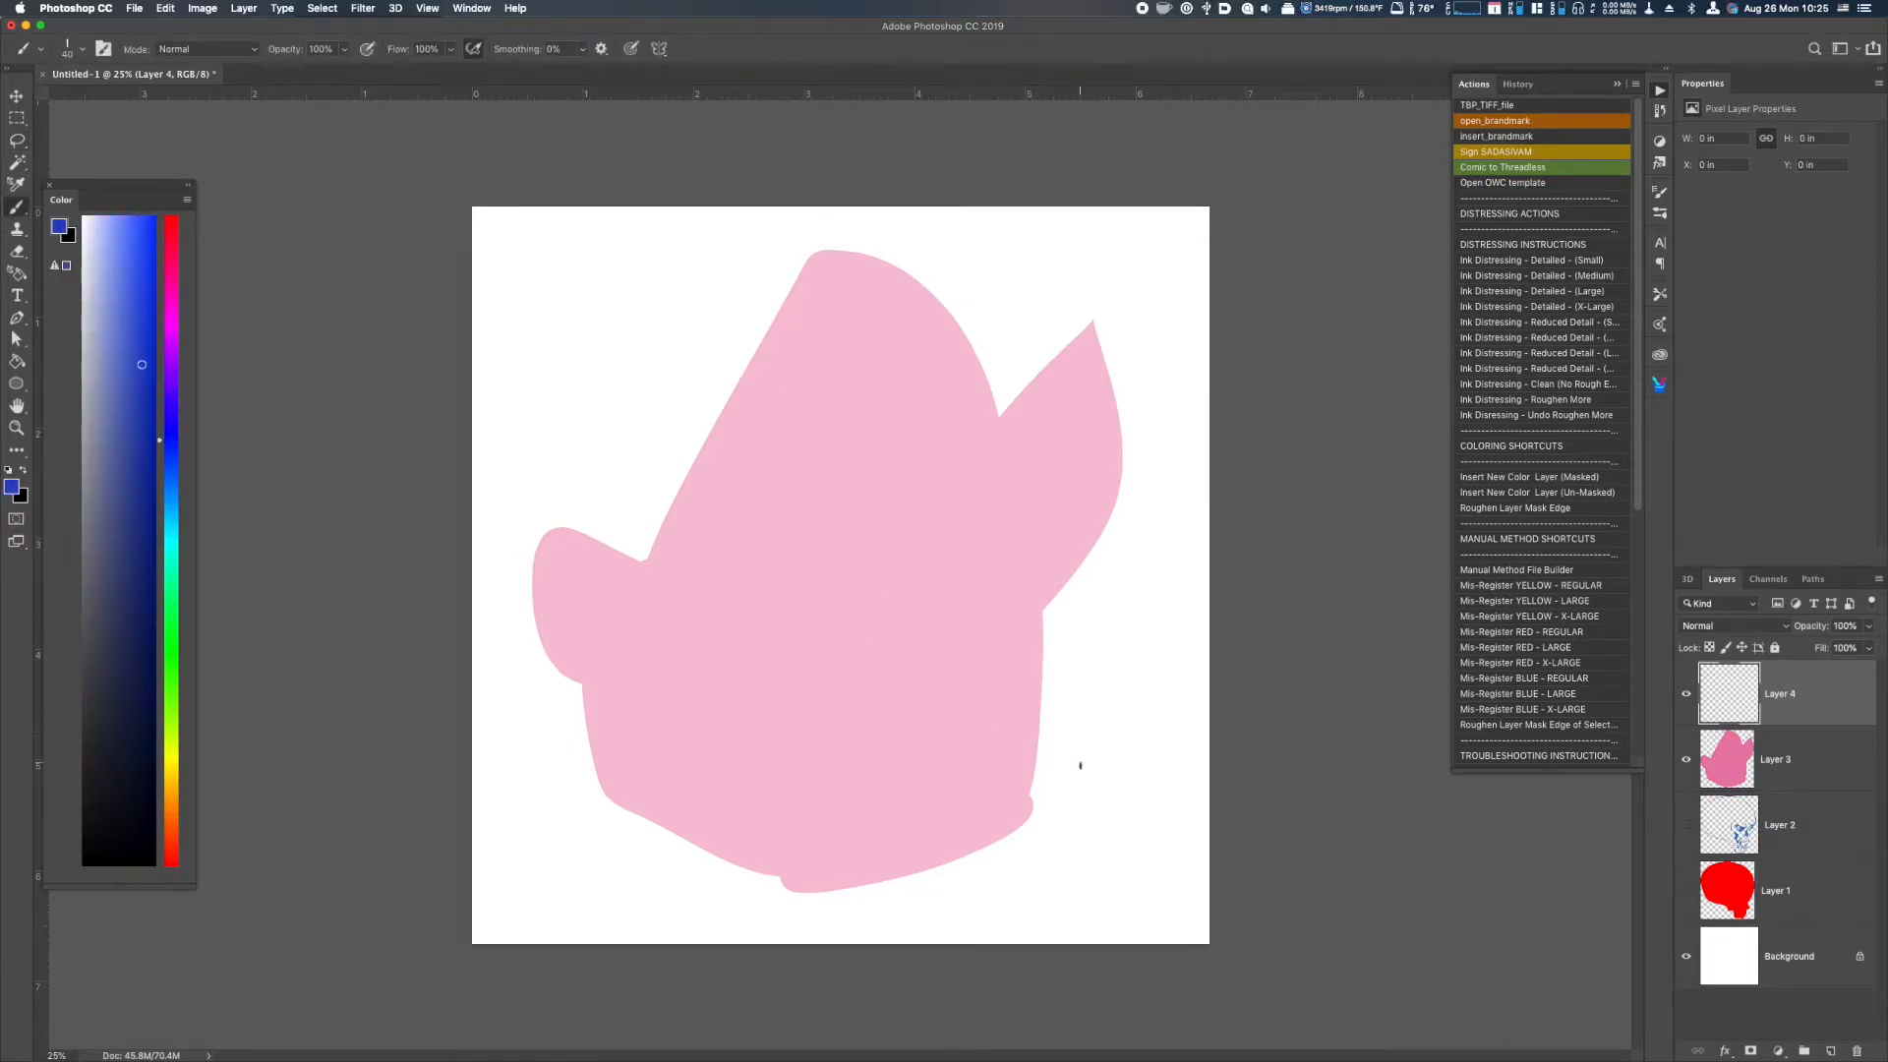
click(112, 531)
mouse_move(957, 473)
mouse_down()
mouse_move(1087, 315)
mouse_move(1107, 515)
mouse_move(1005, 641)
mouse_up()
mouse_move(958, 476)
mouse_down()
mouse_move(961, 559)
mouse_move(1032, 417)
mouse_move(1070, 387)
mouse_move(1095, 493)
mouse_move(1030, 603)
mouse_up()
drag(982, 527, 987, 596)
drag(980, 530, 991, 601)
mouse_move(976, 531)
mouse_down()
mouse_move(993, 513)
mouse_move(1001, 610)
mouse_up()
drag(1029, 434, 1044, 476)
drag(1039, 569, 1004, 640)
Outline the rounded ear on the opposite side of the head and add its inner fold lines.
mouse_move(641, 570)
mouse_down()
mouse_move(615, 547)
mouse_move(557, 667)
mouse_up()
key(super+z)
mouse_move(644, 568)
mouse_down()
mouse_move(538, 634)
mouse_move(616, 685)
mouse_up()
drag(558, 535, 596, 564)
Draw a downward-curving line across the forehead to the base of the pointed ear, redoing the first stroke.
mouse_move(658, 448)
mouse_down()
mouse_move(775, 485)
mouse_move(979, 495)
mouse_up()
key(super+z)
drag(681, 466, 964, 497)
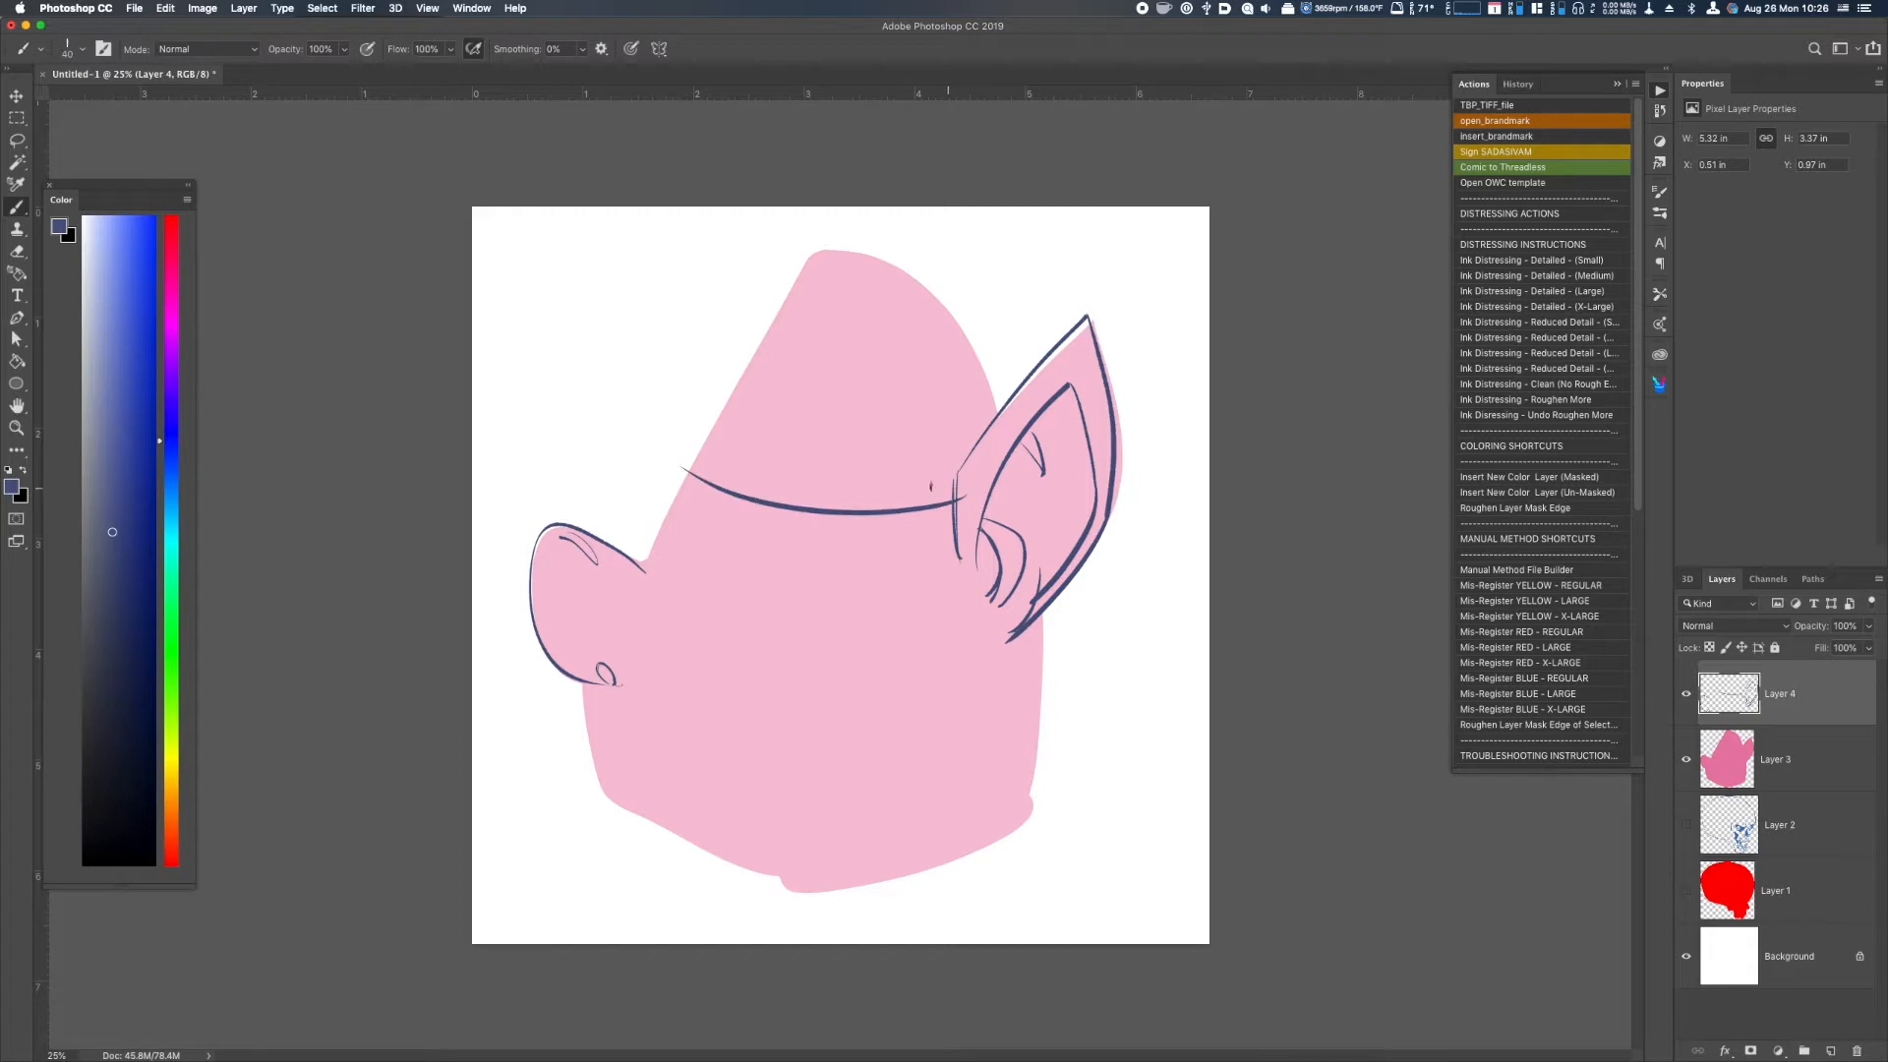
Outline the tall pointed helmet crown above the forehead line, redoing strokes until both sides follow the pink silhouette.
drag(688, 472, 809, 263)
key(super+z)
mouse_move(696, 462)
mouse_down()
mouse_move(722, 393)
mouse_move(809, 263)
mouse_move(1003, 408)
mouse_up()
key(super+z)
drag(812, 258, 1011, 402)
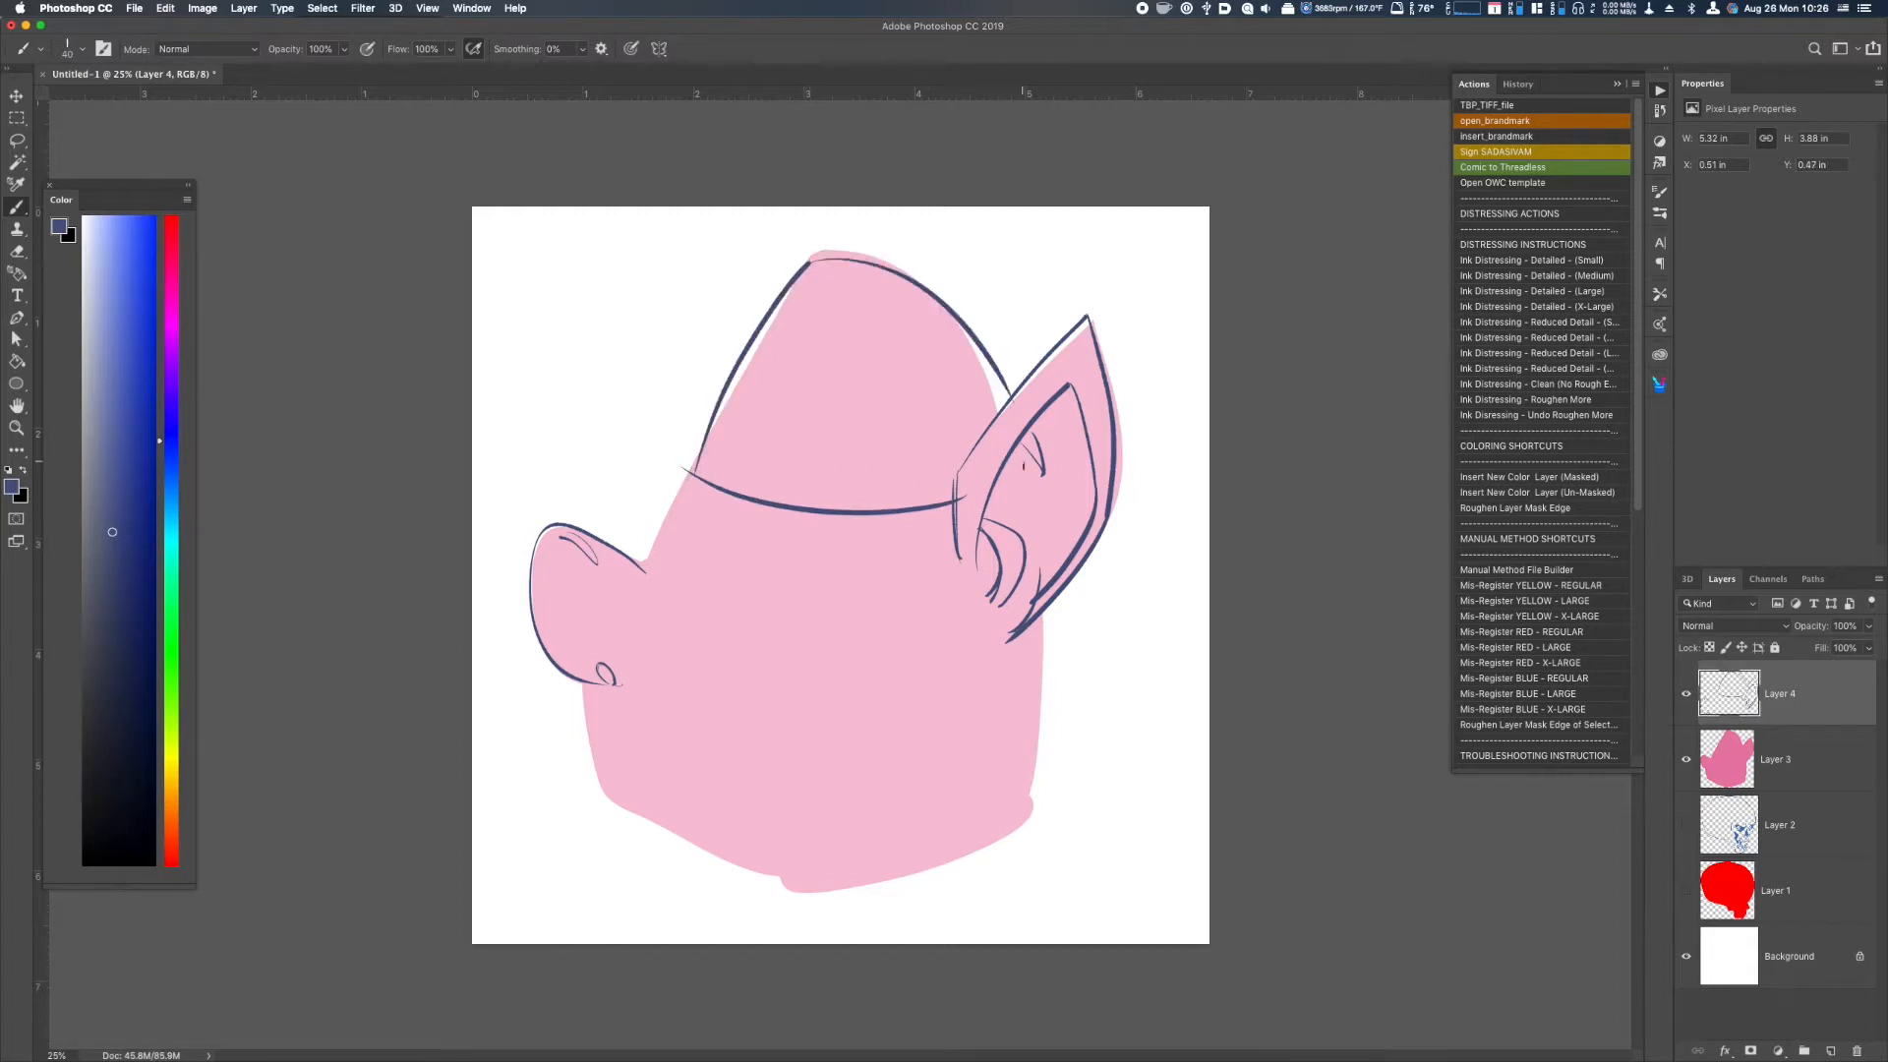
Draw the curved back edge of the nose, then sketch the brow and half-closed eye beneath the helmet rim.
drag(644, 576, 634, 687)
mouse_move(688, 478)
mouse_down()
mouse_move(659, 520)
mouse_move(798, 522)
mouse_up()
mouse_move(669, 543)
mouse_down()
mouse_move(778, 528)
mouse_move(663, 564)
mouse_up()
key(super+z)
key(super+z)
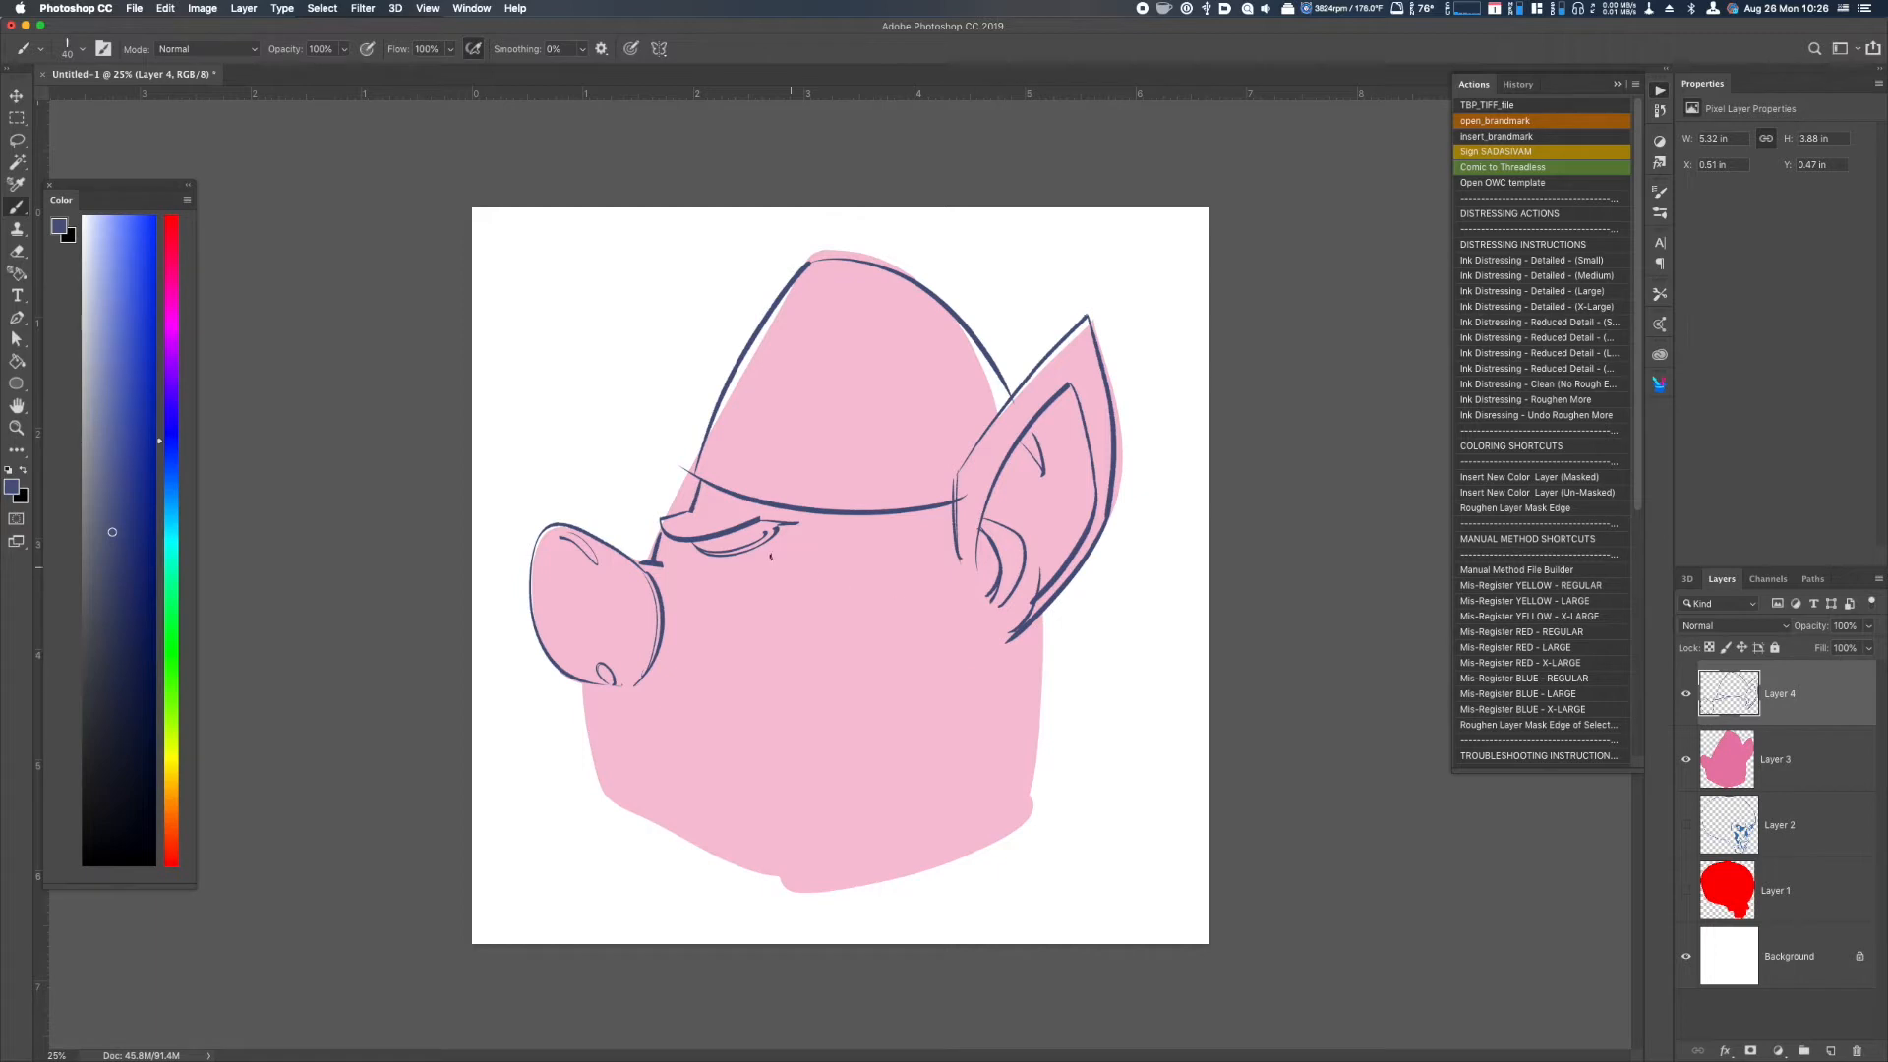
mouse_move(688, 540)
mouse_down()
mouse_move(775, 536)
mouse_move(765, 557)
mouse_up()
Outline the muzzle's lower edge, small chin and jaw, plus the back of the neck and a fold beside the ear base.
mouse_move(608, 669)
mouse_down()
mouse_move(580, 757)
mouse_move(608, 796)
mouse_move(806, 898)
mouse_up()
drag(1044, 617, 1031, 814)
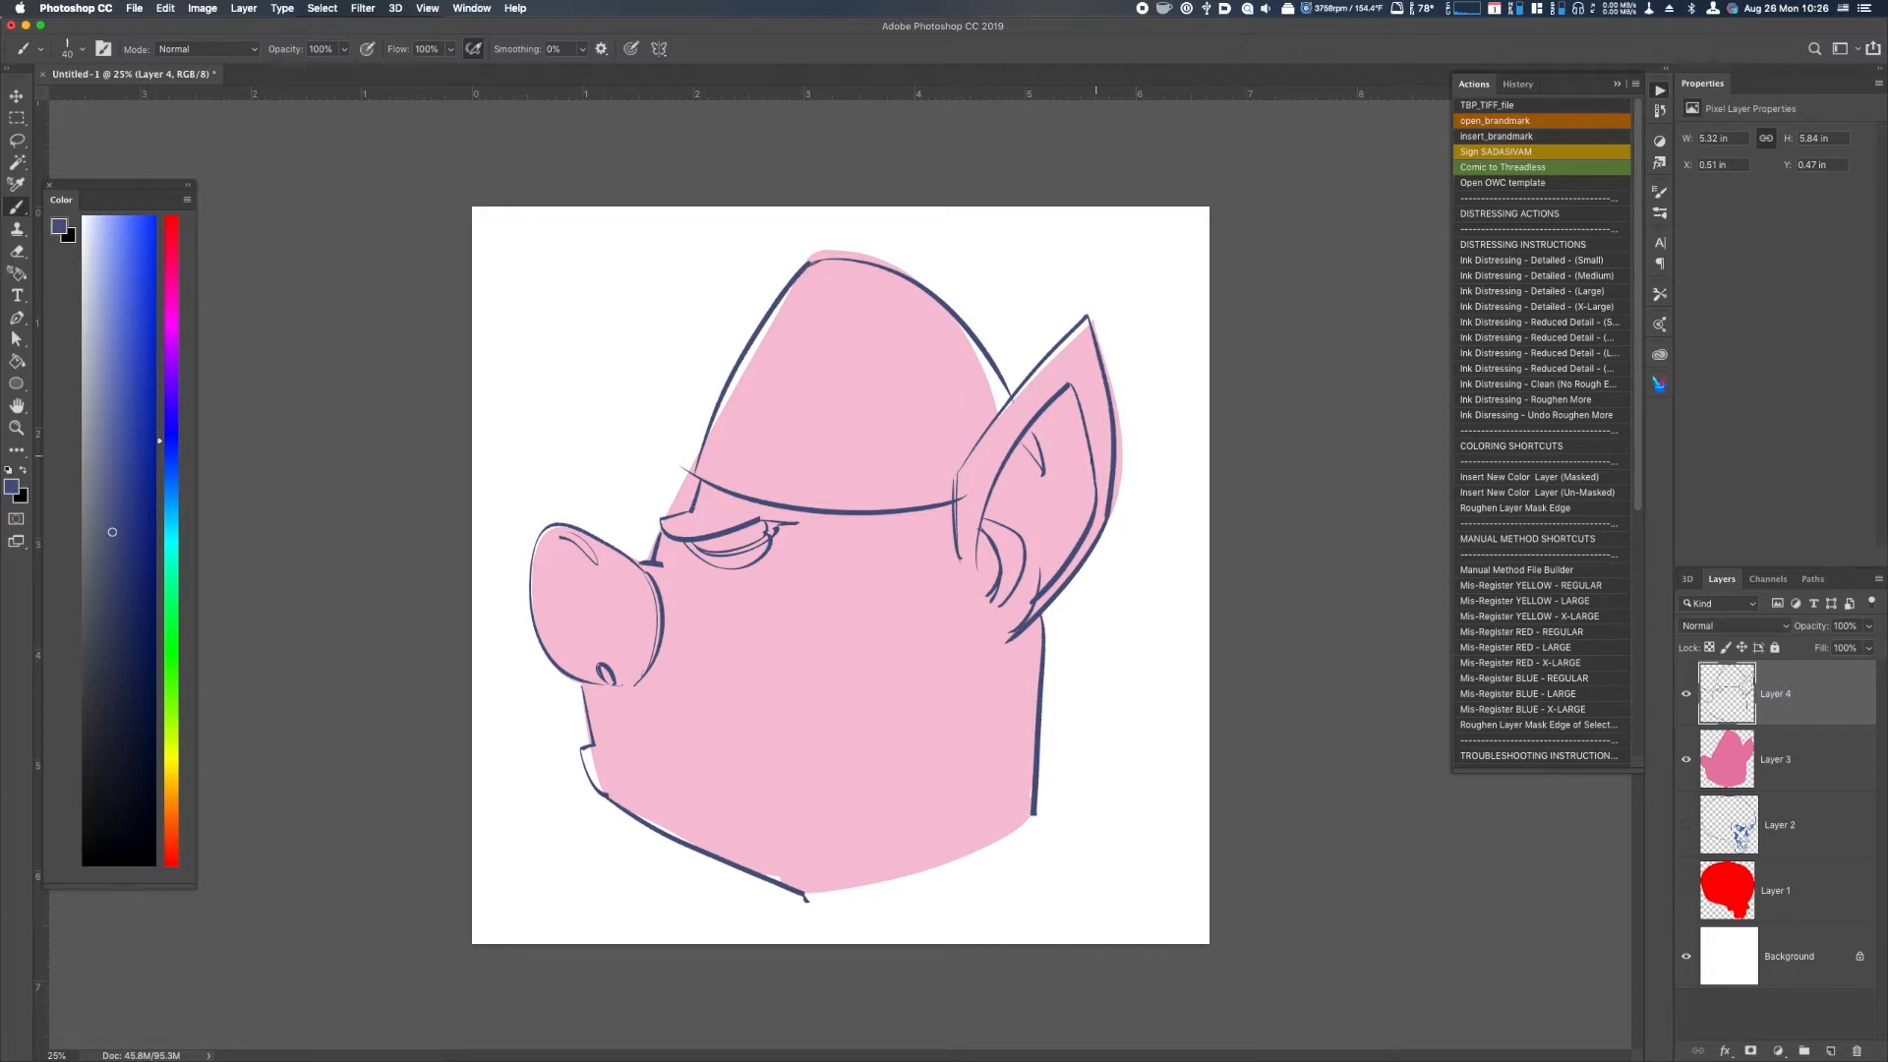
drag(960, 518, 960, 595)
Close the underside of the nose, add a small oval highlight near its tip and draw the iris in the eye.
drag(616, 684, 642, 676)
mouse_move(562, 552)
mouse_down()
mouse_move(564, 617)
mouse_move(548, 569)
mouse_up()
key(super+z)
drag(742, 528, 755, 541)
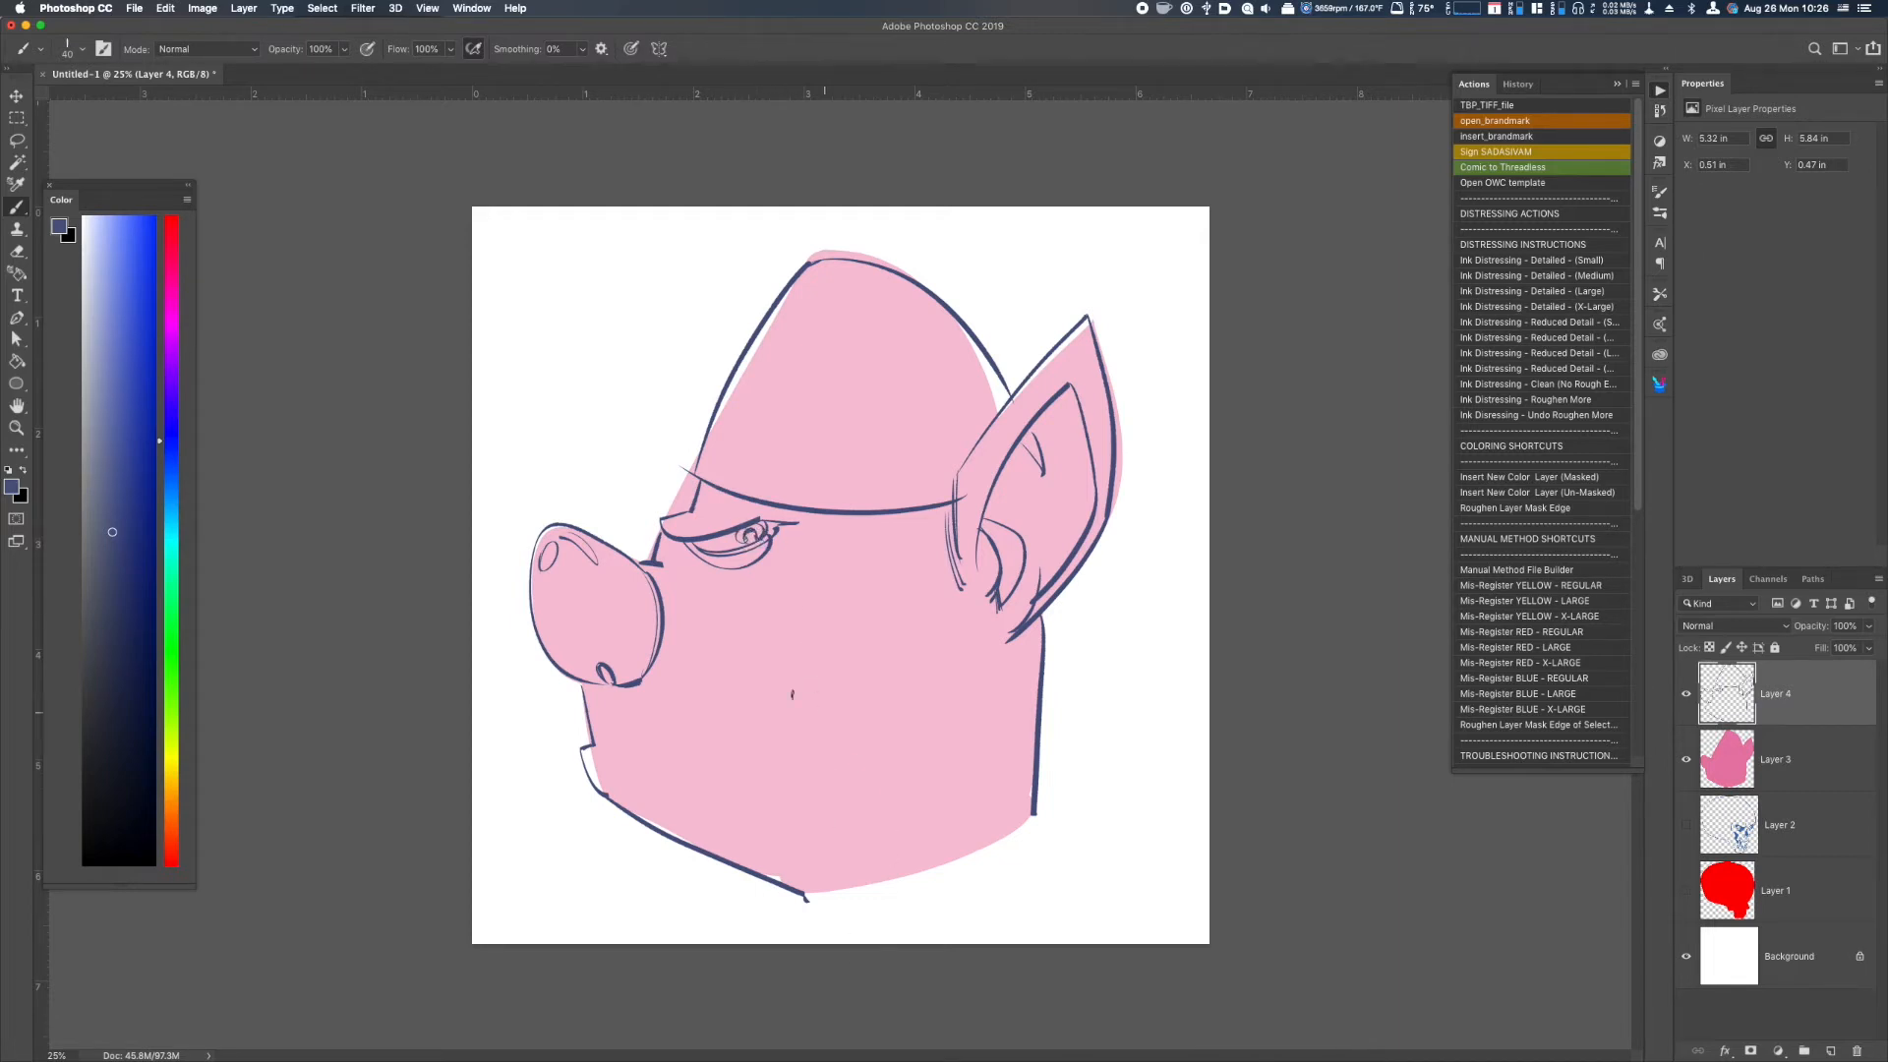
Add a short mouth line at the chin and close the lower lobe of the pointed ear.
drag(598, 748, 612, 753)
key(super+z)
drag(978, 621, 1013, 639)
Draw a curved line above the helmet rim to form a band, and another across the peak to form a cap.
drag(708, 436, 973, 454)
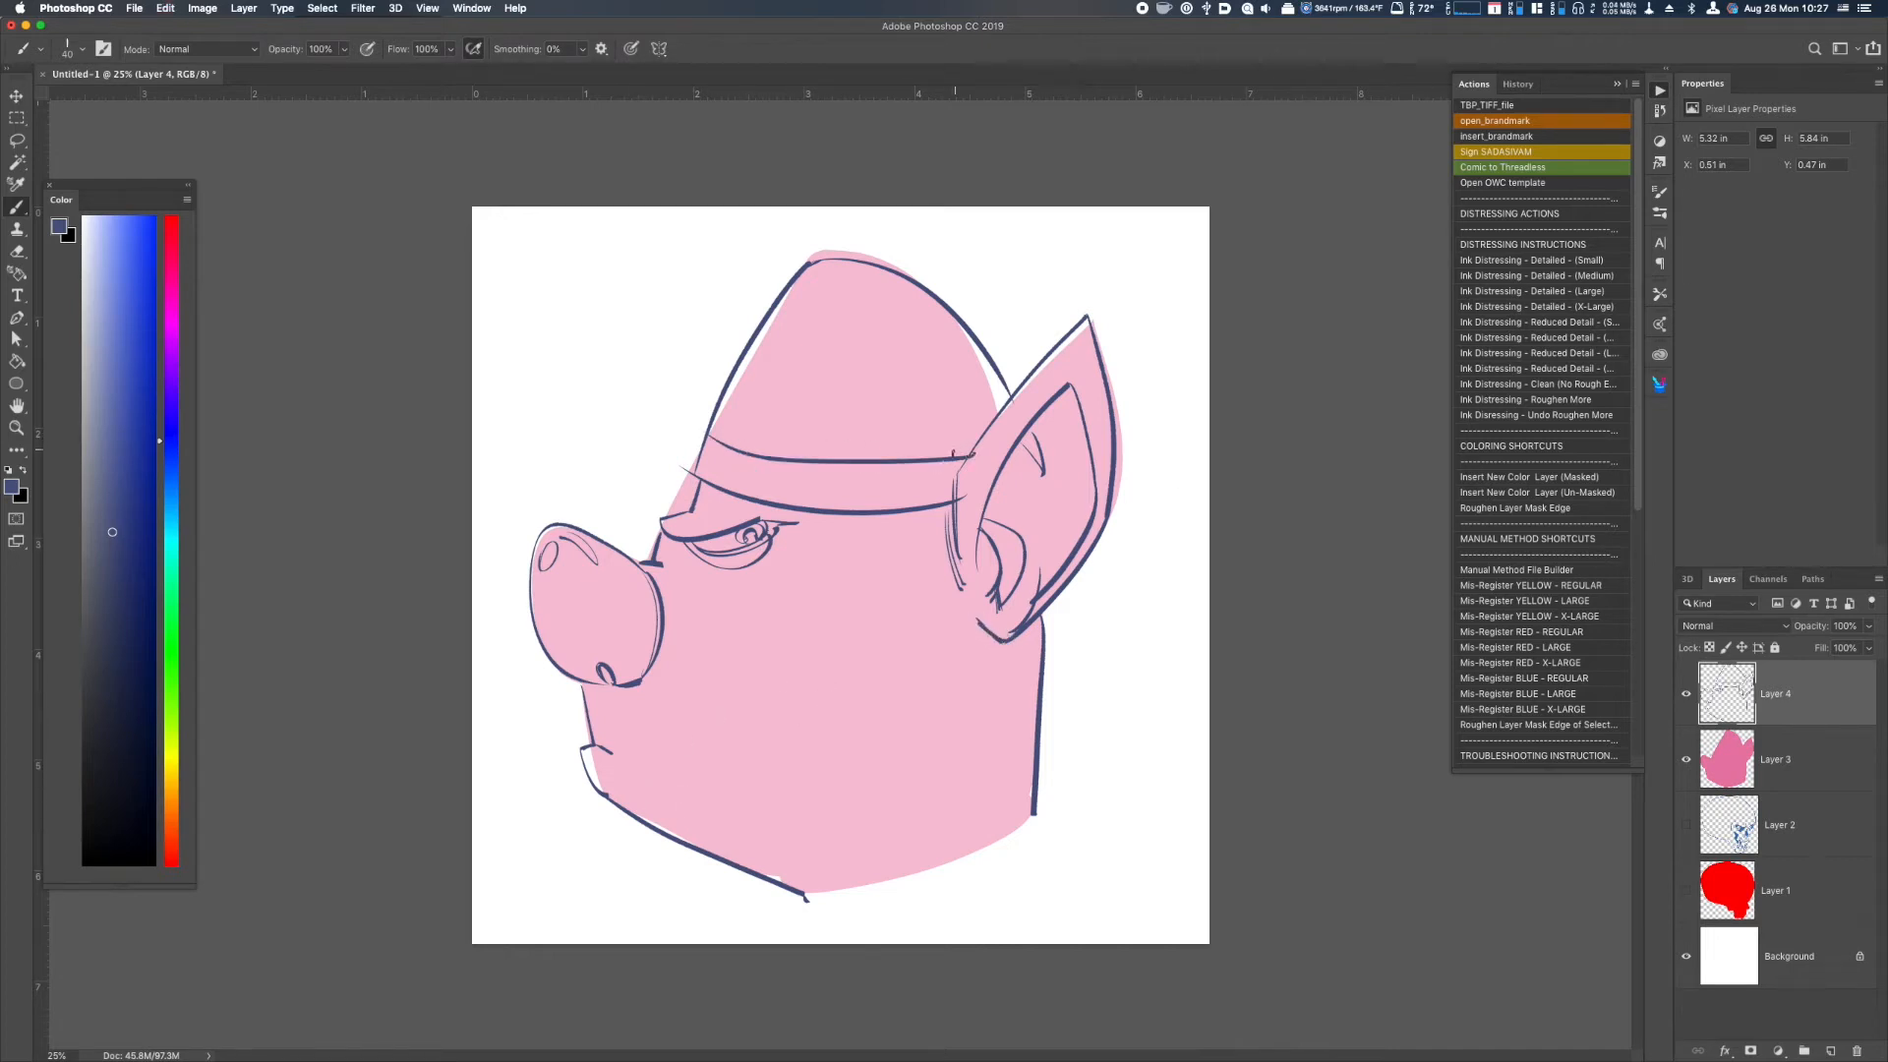
drag(797, 285, 904, 276)
key(super+z)
drag(787, 285, 907, 276)
Dot four rivets across the helmet's top cap and three along its rim band.
click(801, 280)
click(828, 282)
click(861, 276)
click(881, 272)
click(723, 469)
click(810, 494)
click(912, 491)
Draw curved vertical seams from the helmet's cap down to its band, redoing the rear one, and add a dot at the back edge.
drag(828, 285, 801, 464)
mouse_move(888, 289)
mouse_down()
mouse_move(922, 459)
mouse_move(992, 427)
mouse_move(969, 348)
mouse_move(994, 406)
mouse_up()
key(super+z)
click(1001, 392)
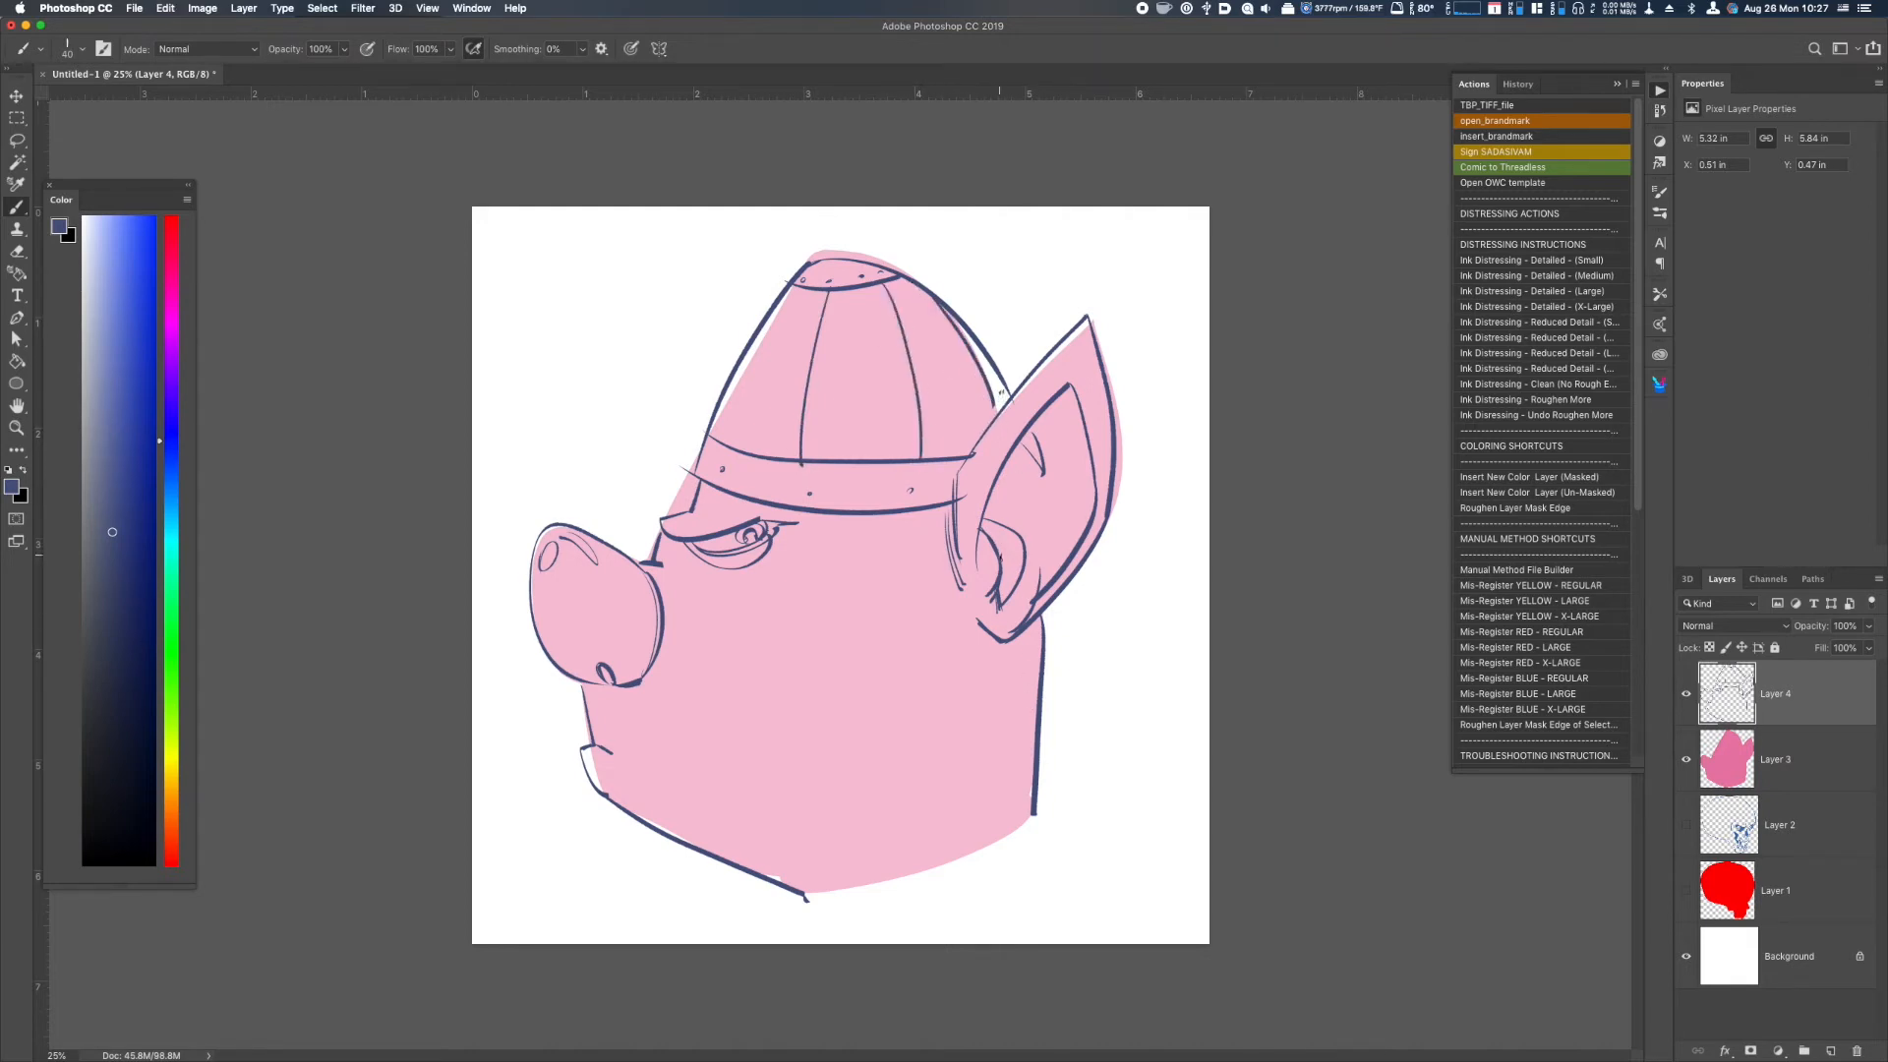
Fill the inner ear hollow, the area under the eye and the nose with the dark greyish-blue, leaving the nose highlights pink.
drag(1017, 535, 998, 595)
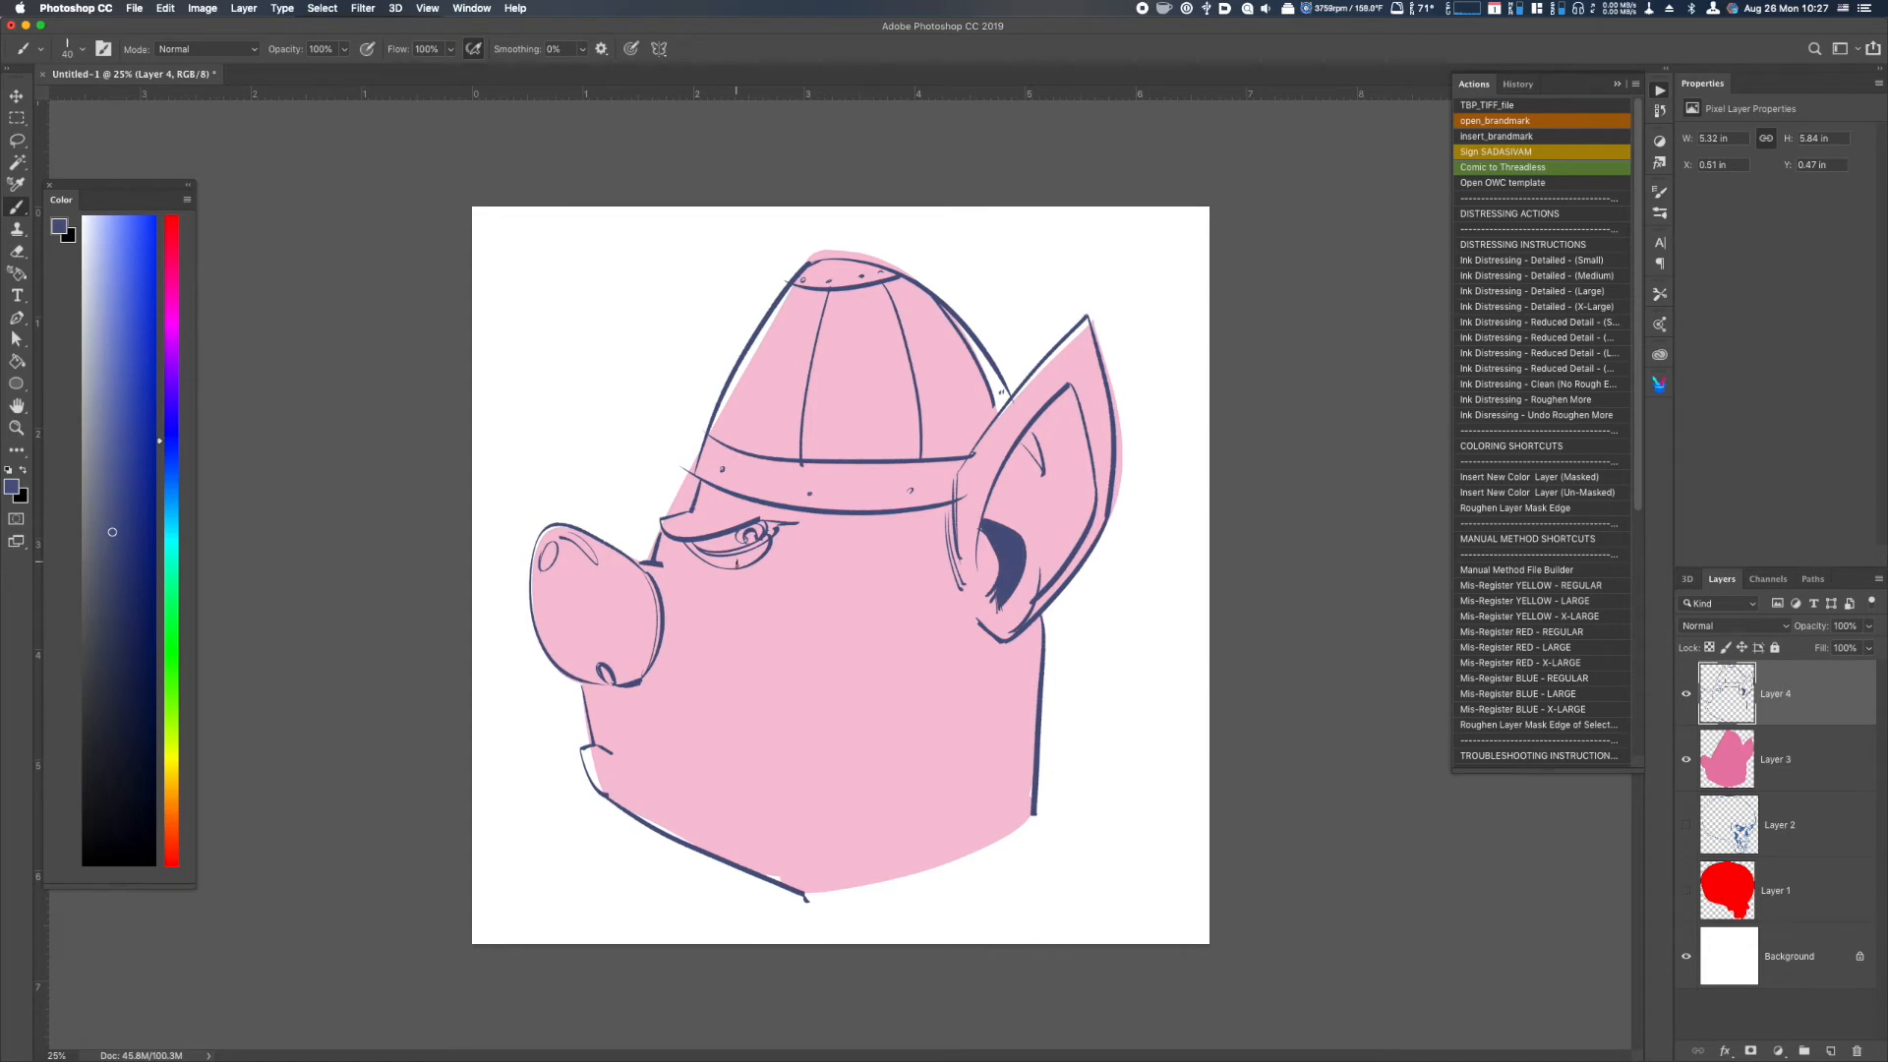
key(g)
click(744, 561)
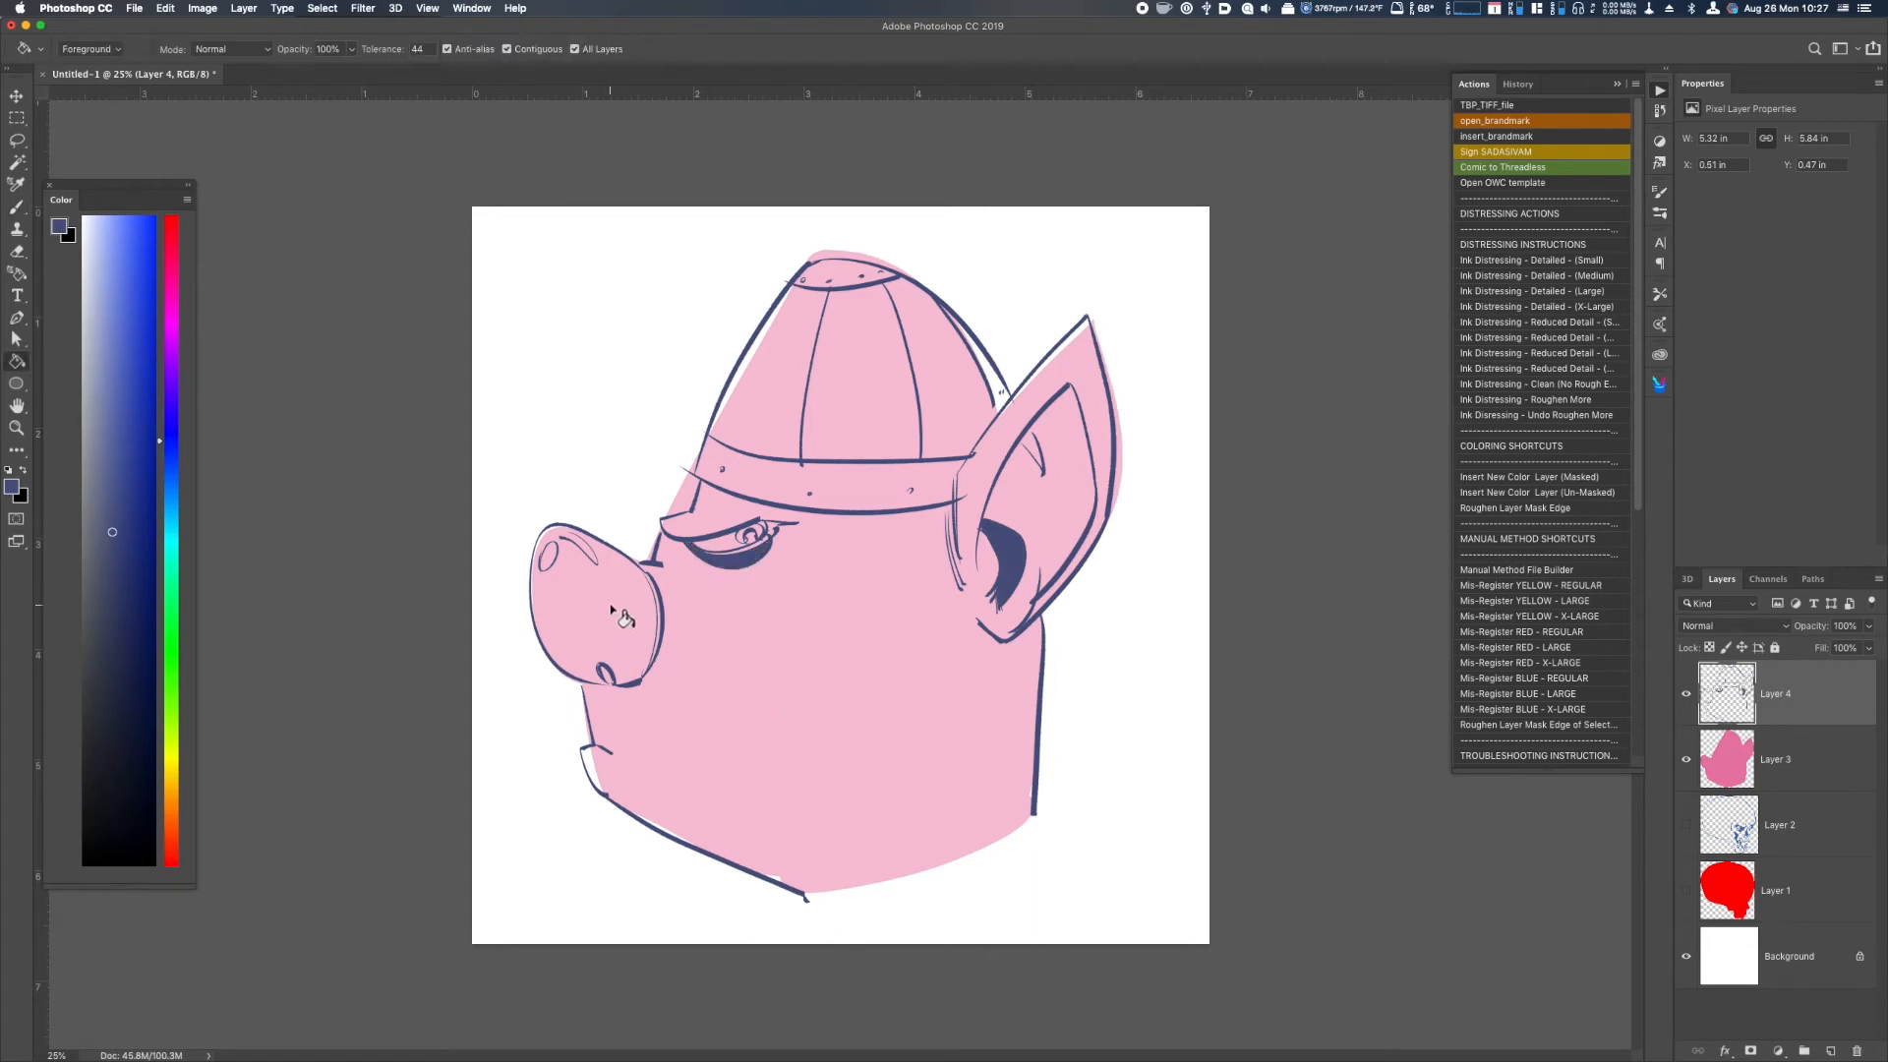
key(b)
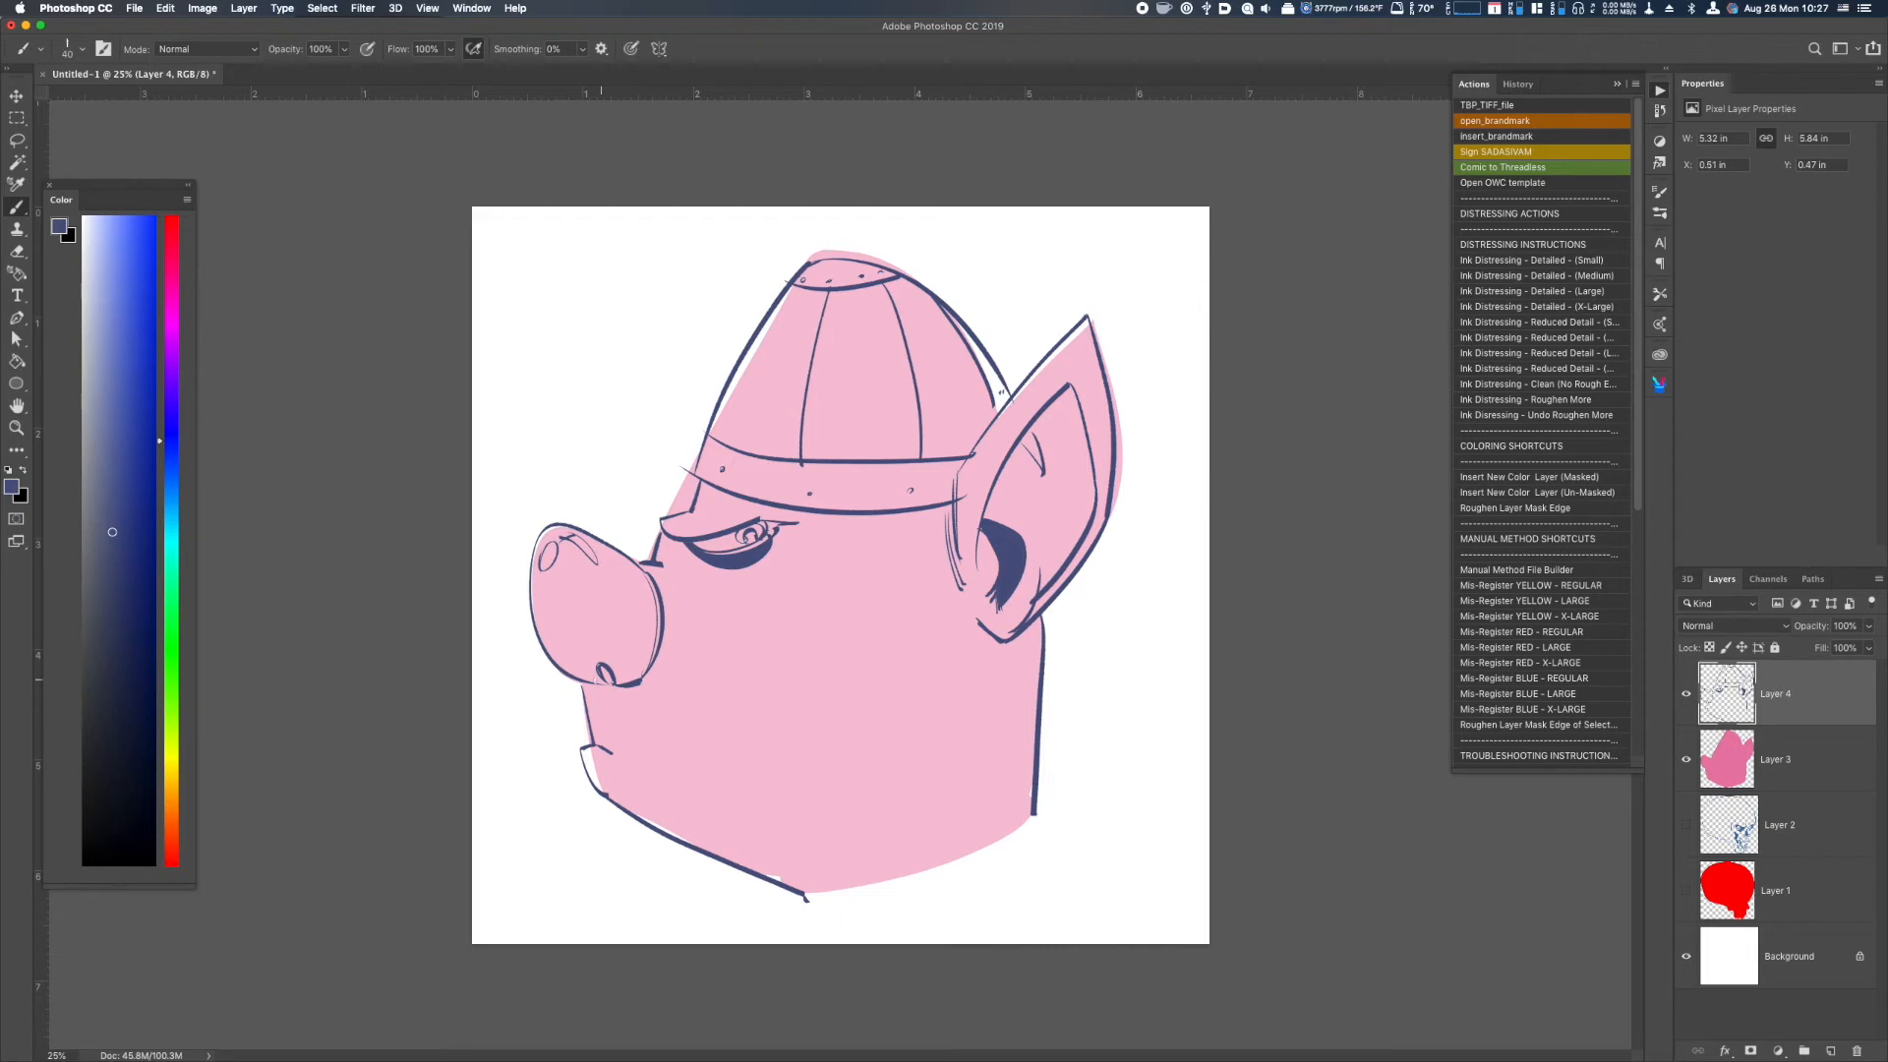
key(g)
click(602, 664)
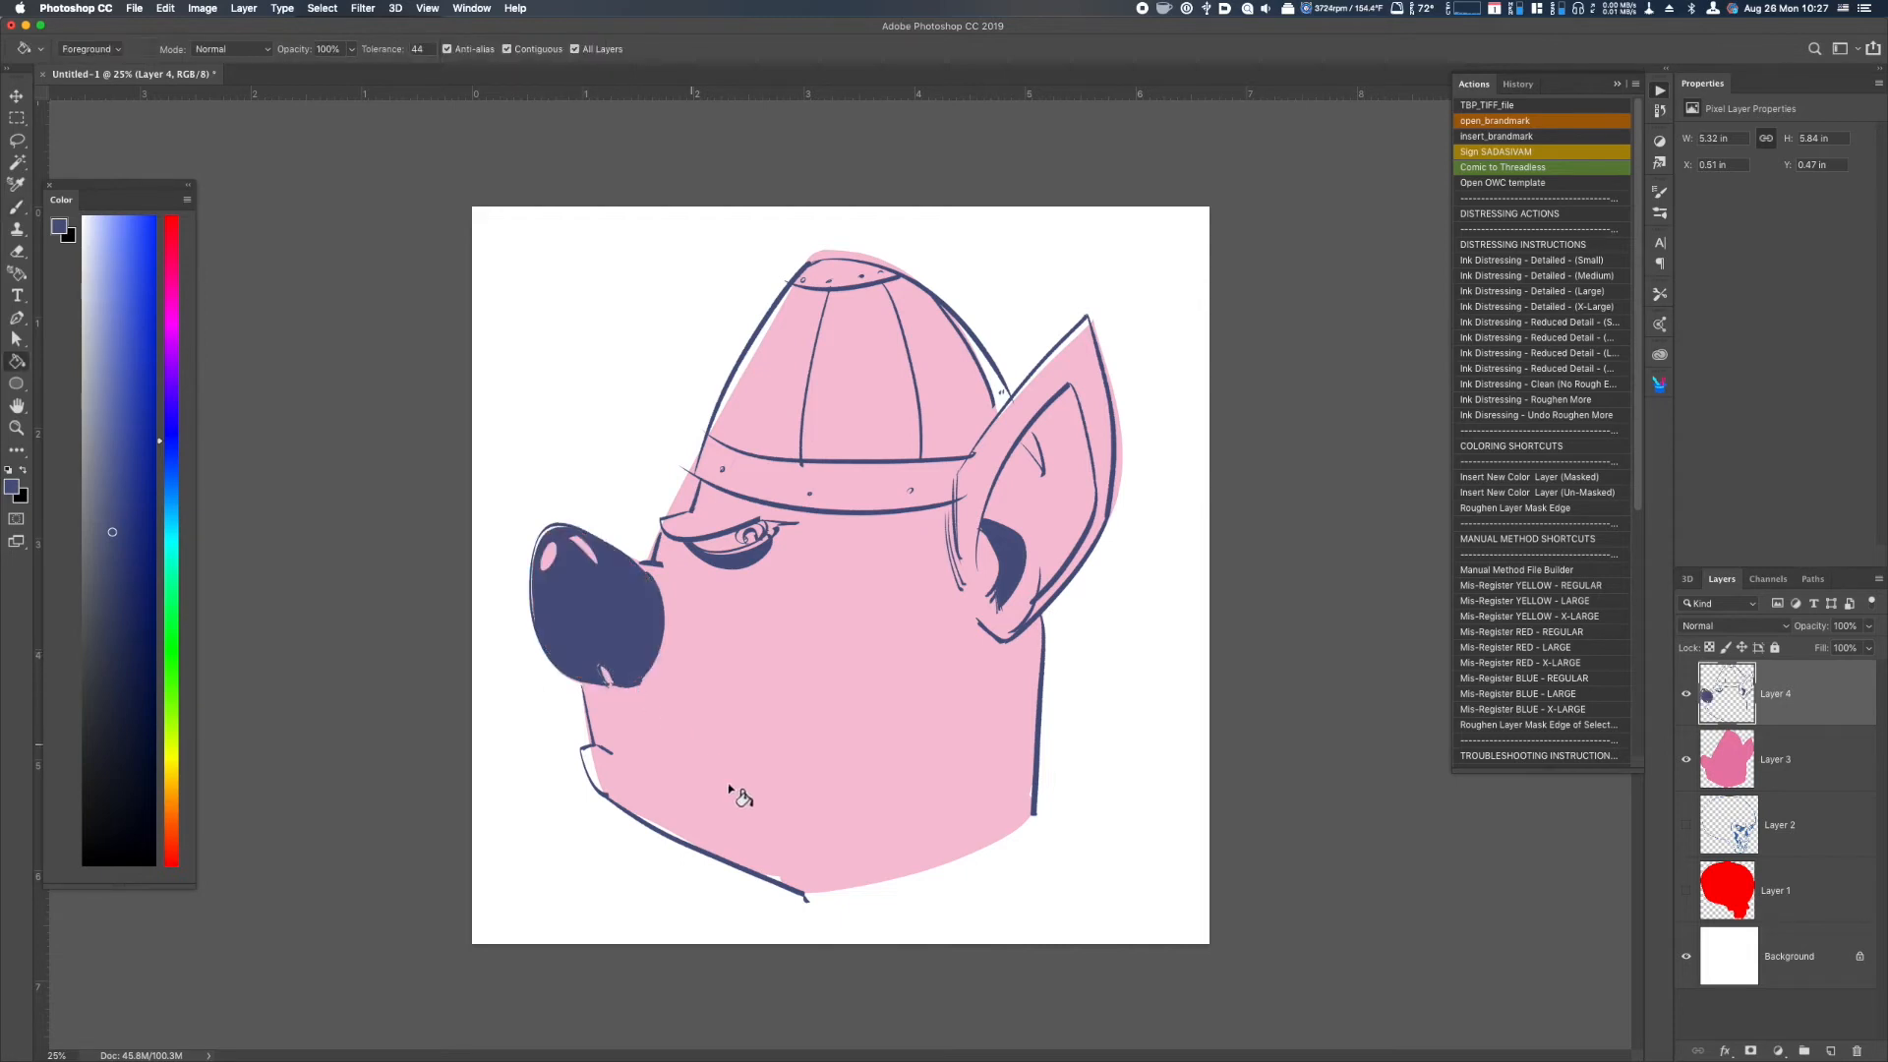
Draw the bottom edge of the neck with the brush, joining its back line to the lowest point of the jaw.
key(b)
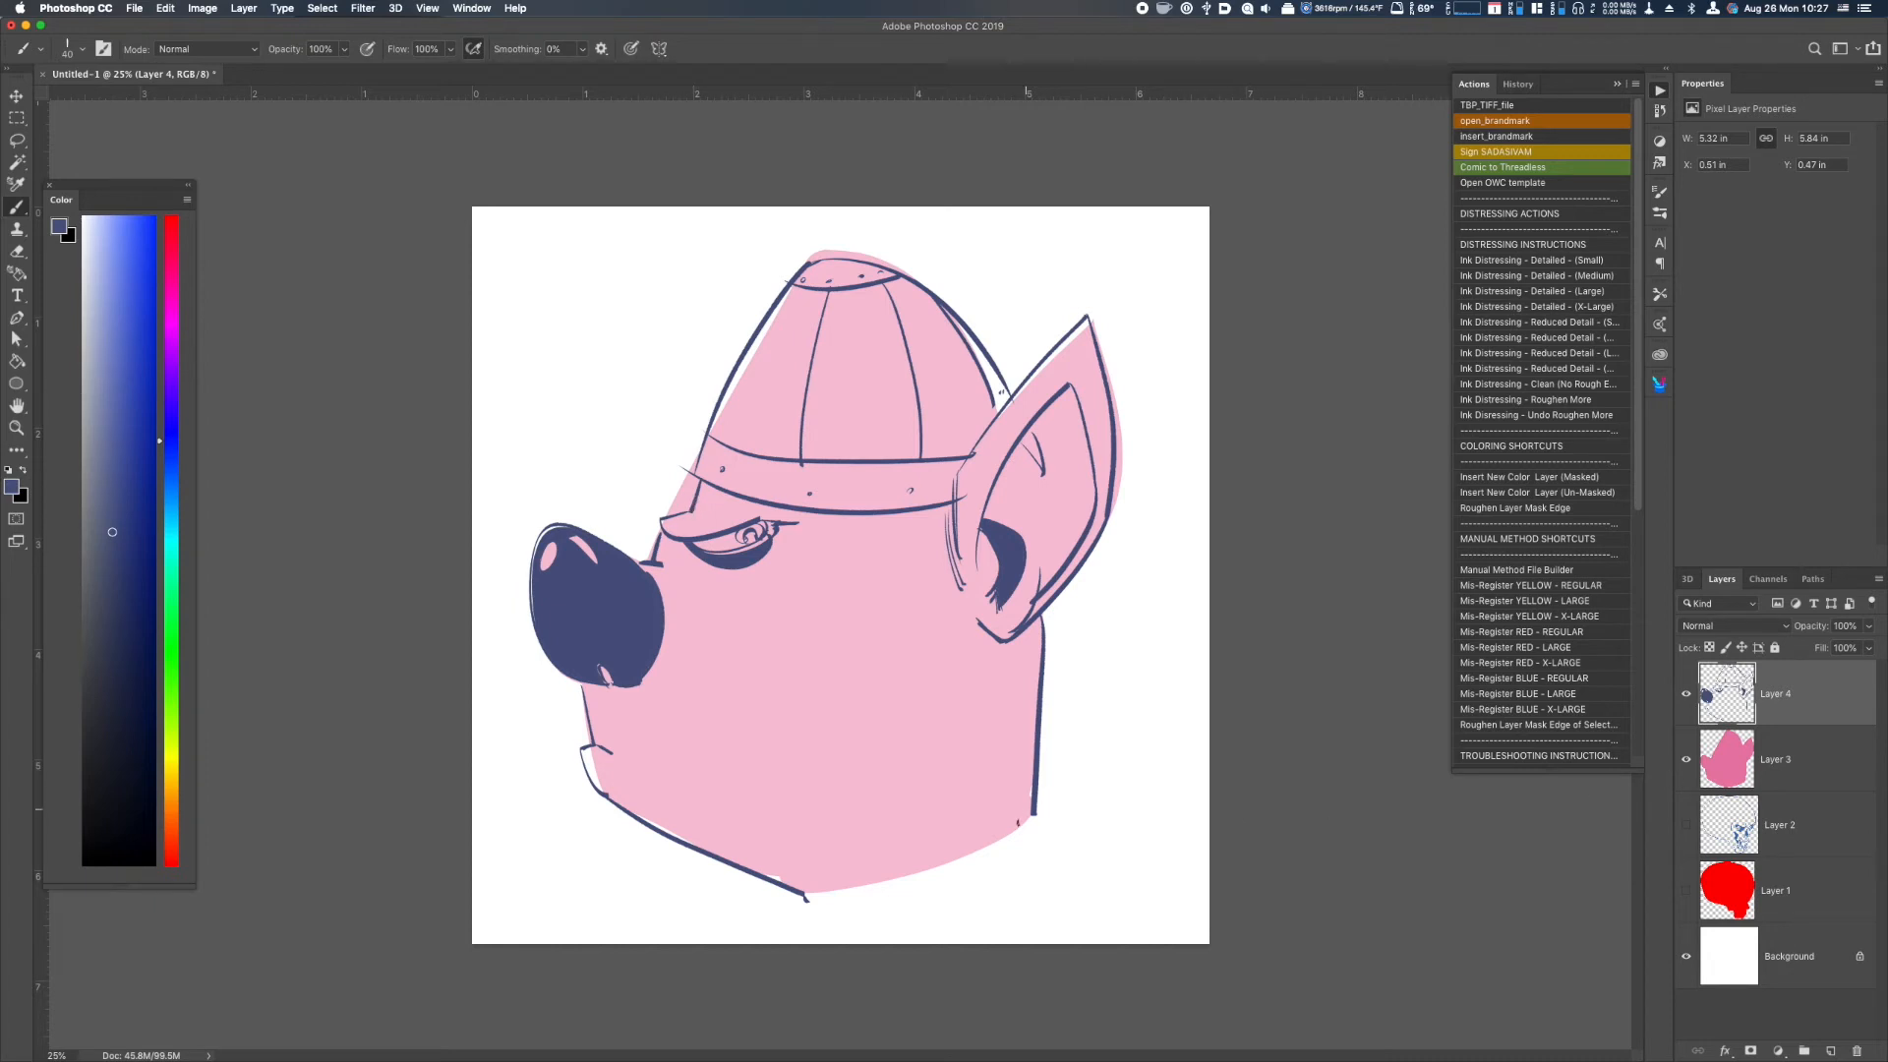
drag(1034, 812, 801, 900)
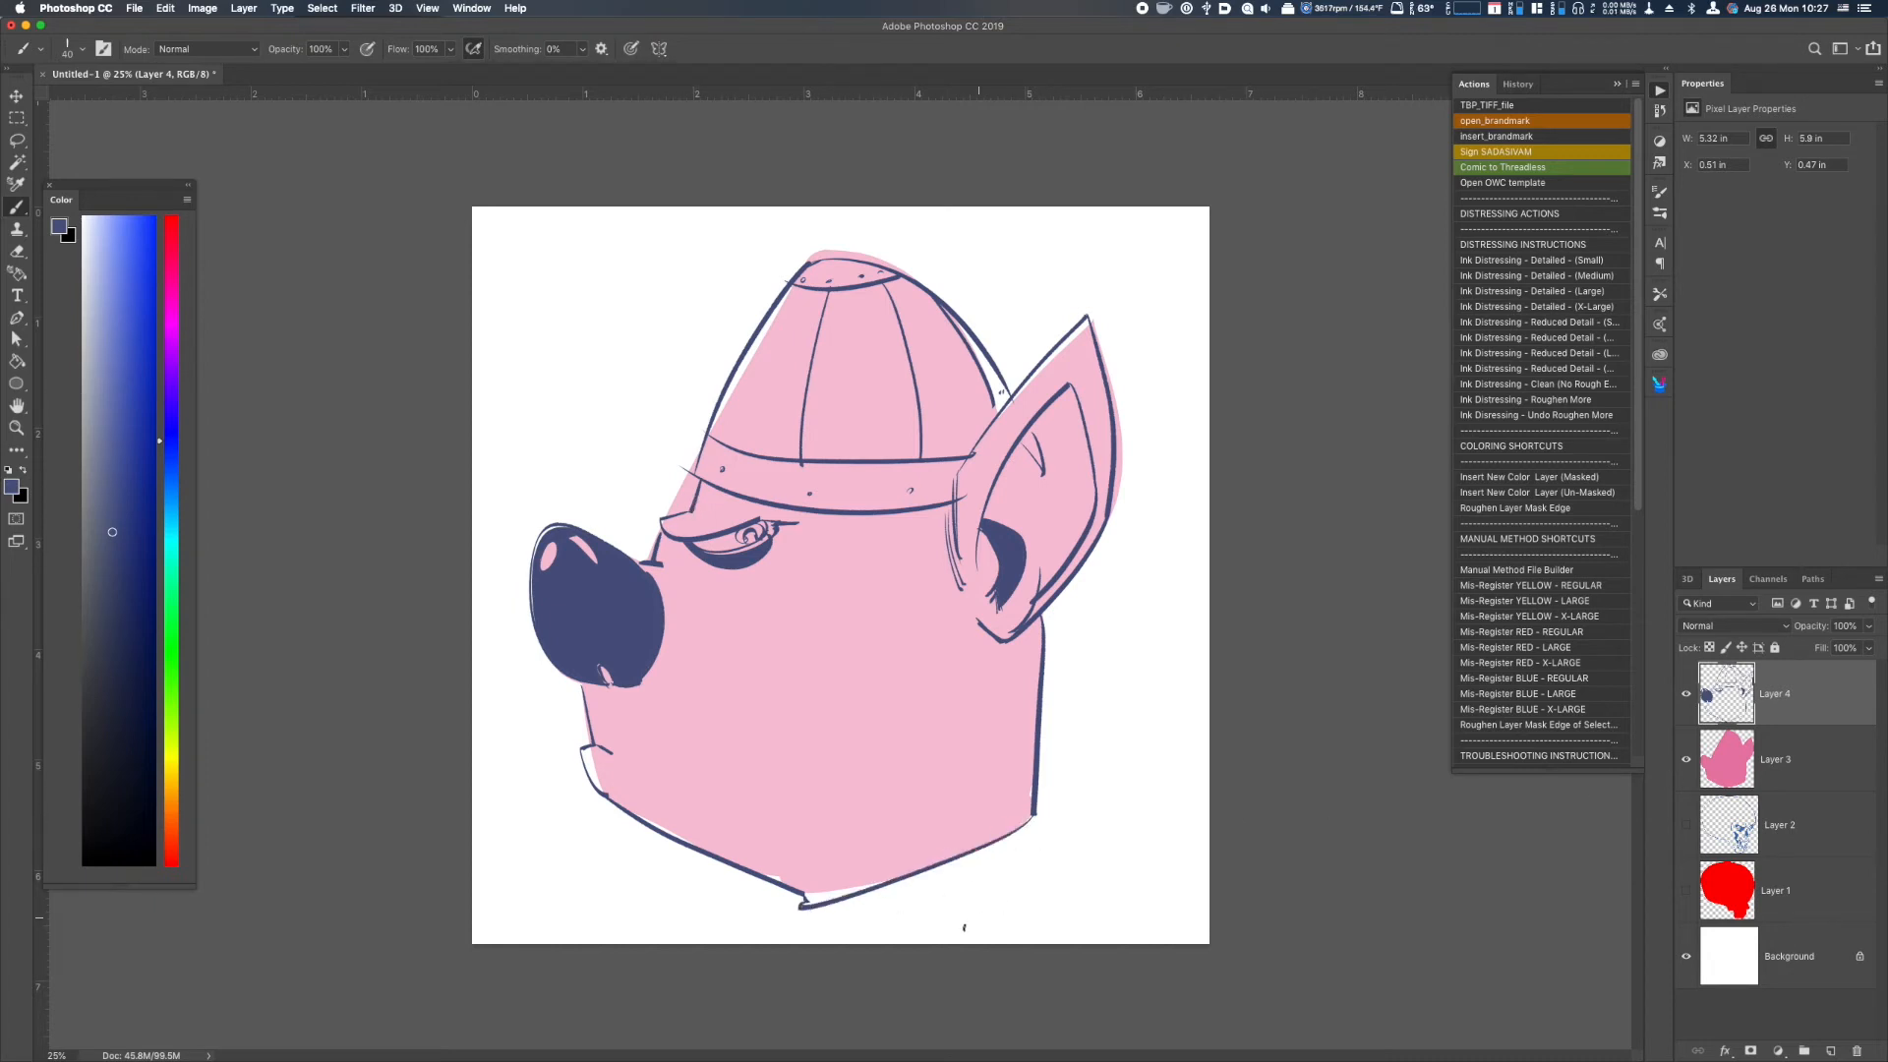
Extend the brow's upper line and add curved wrinkle lines on the muzzle behind the nose.
key(super+equal)
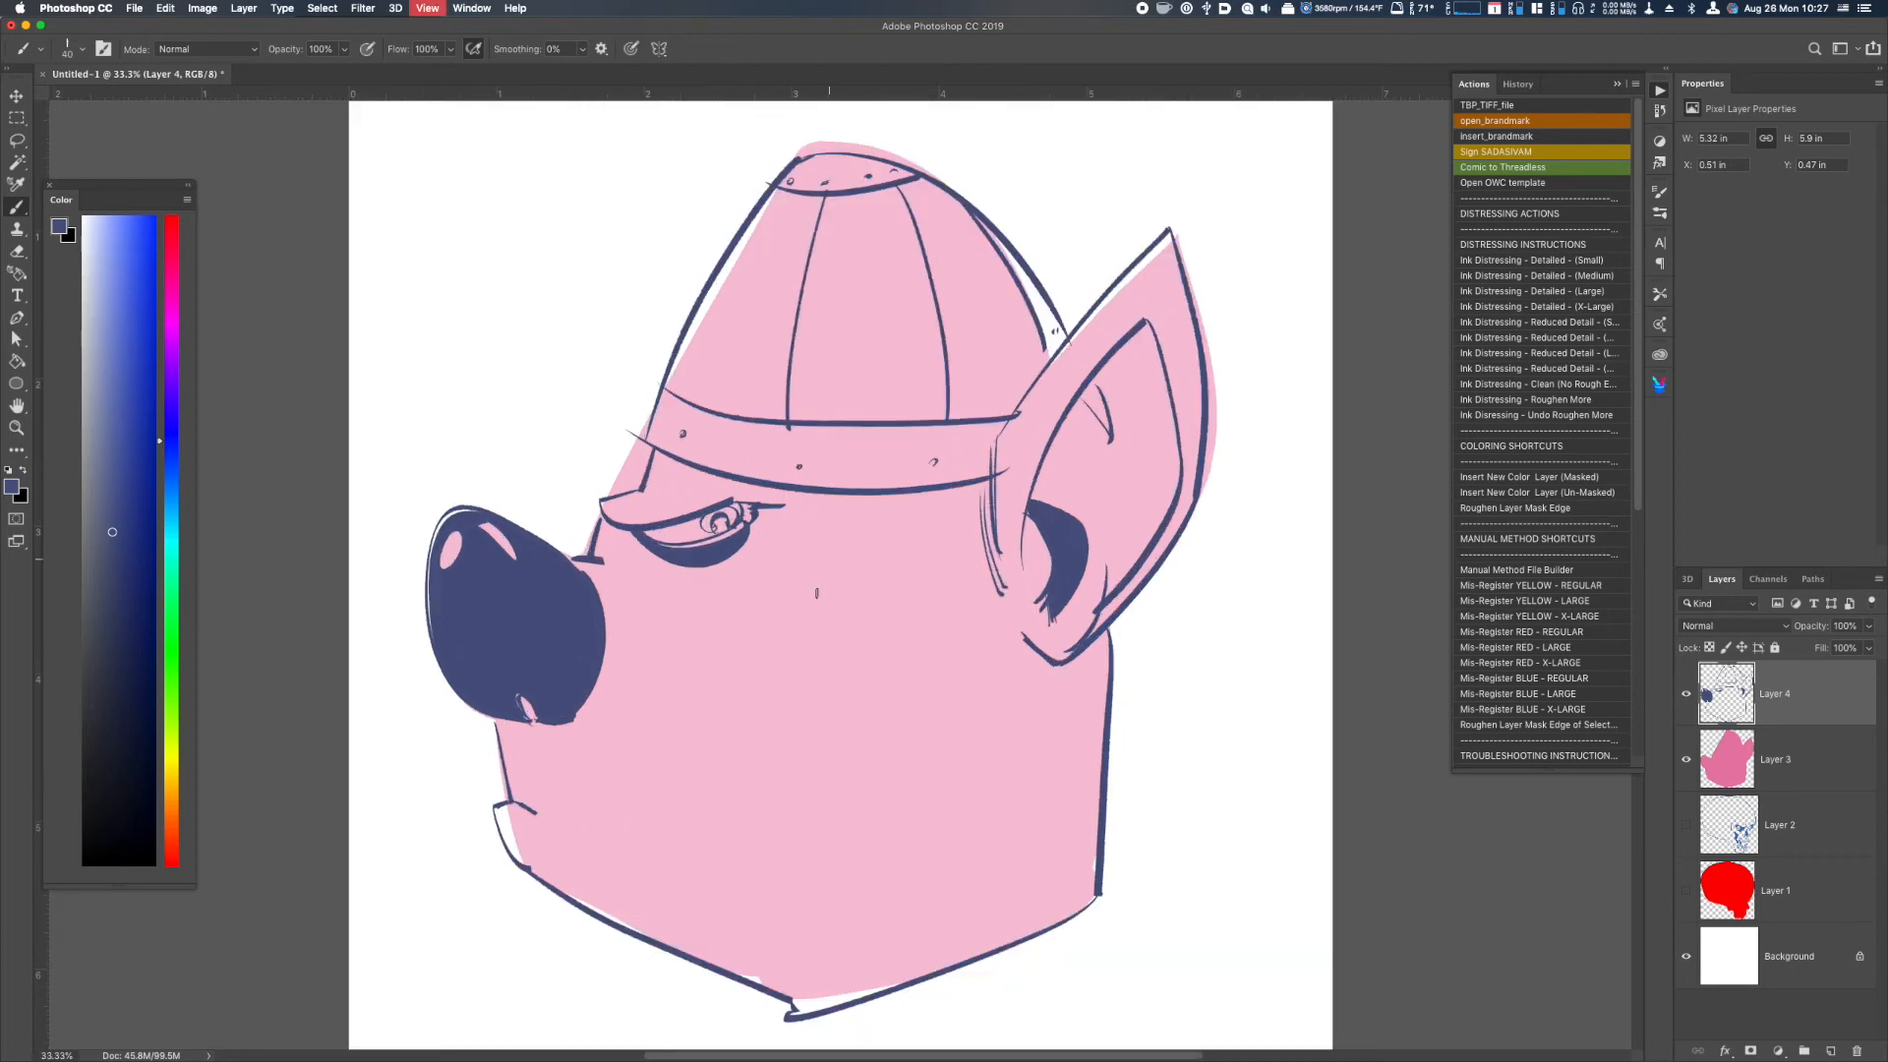
drag(603, 501, 676, 484)
drag(590, 556, 647, 601)
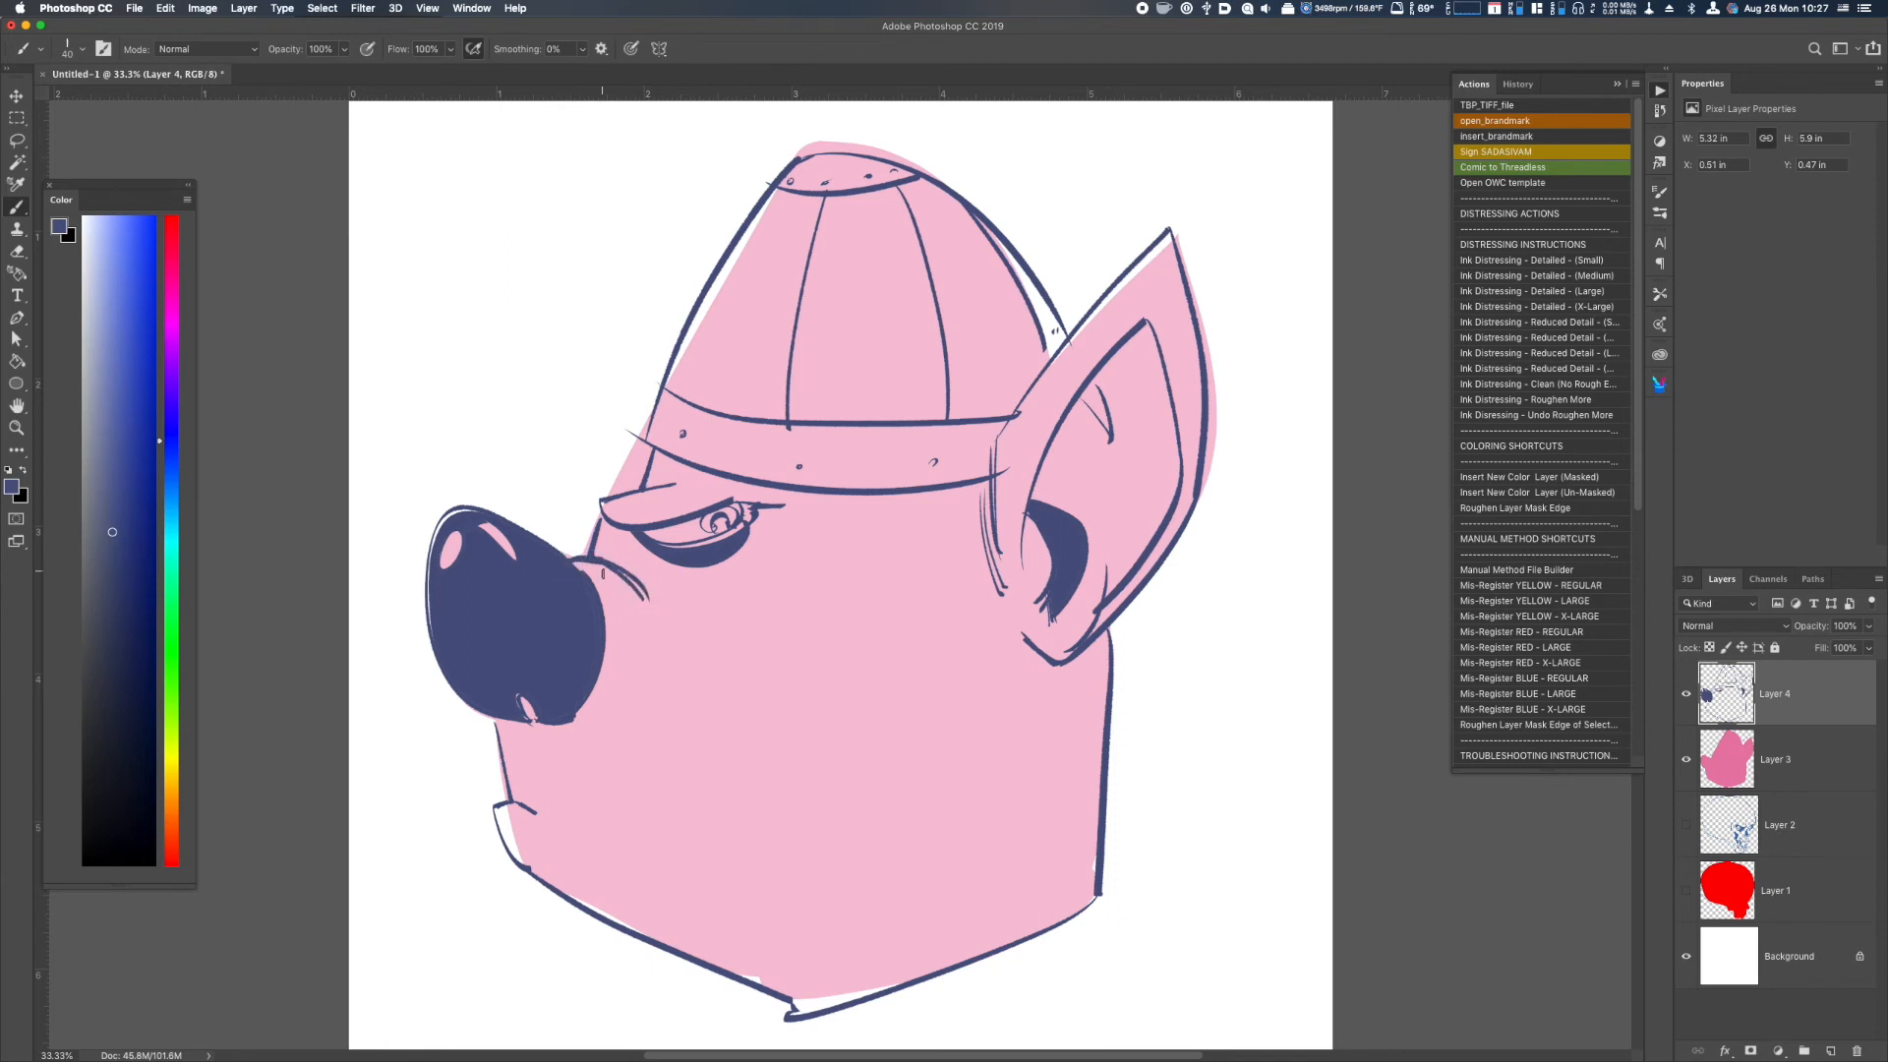
key(super+minus)
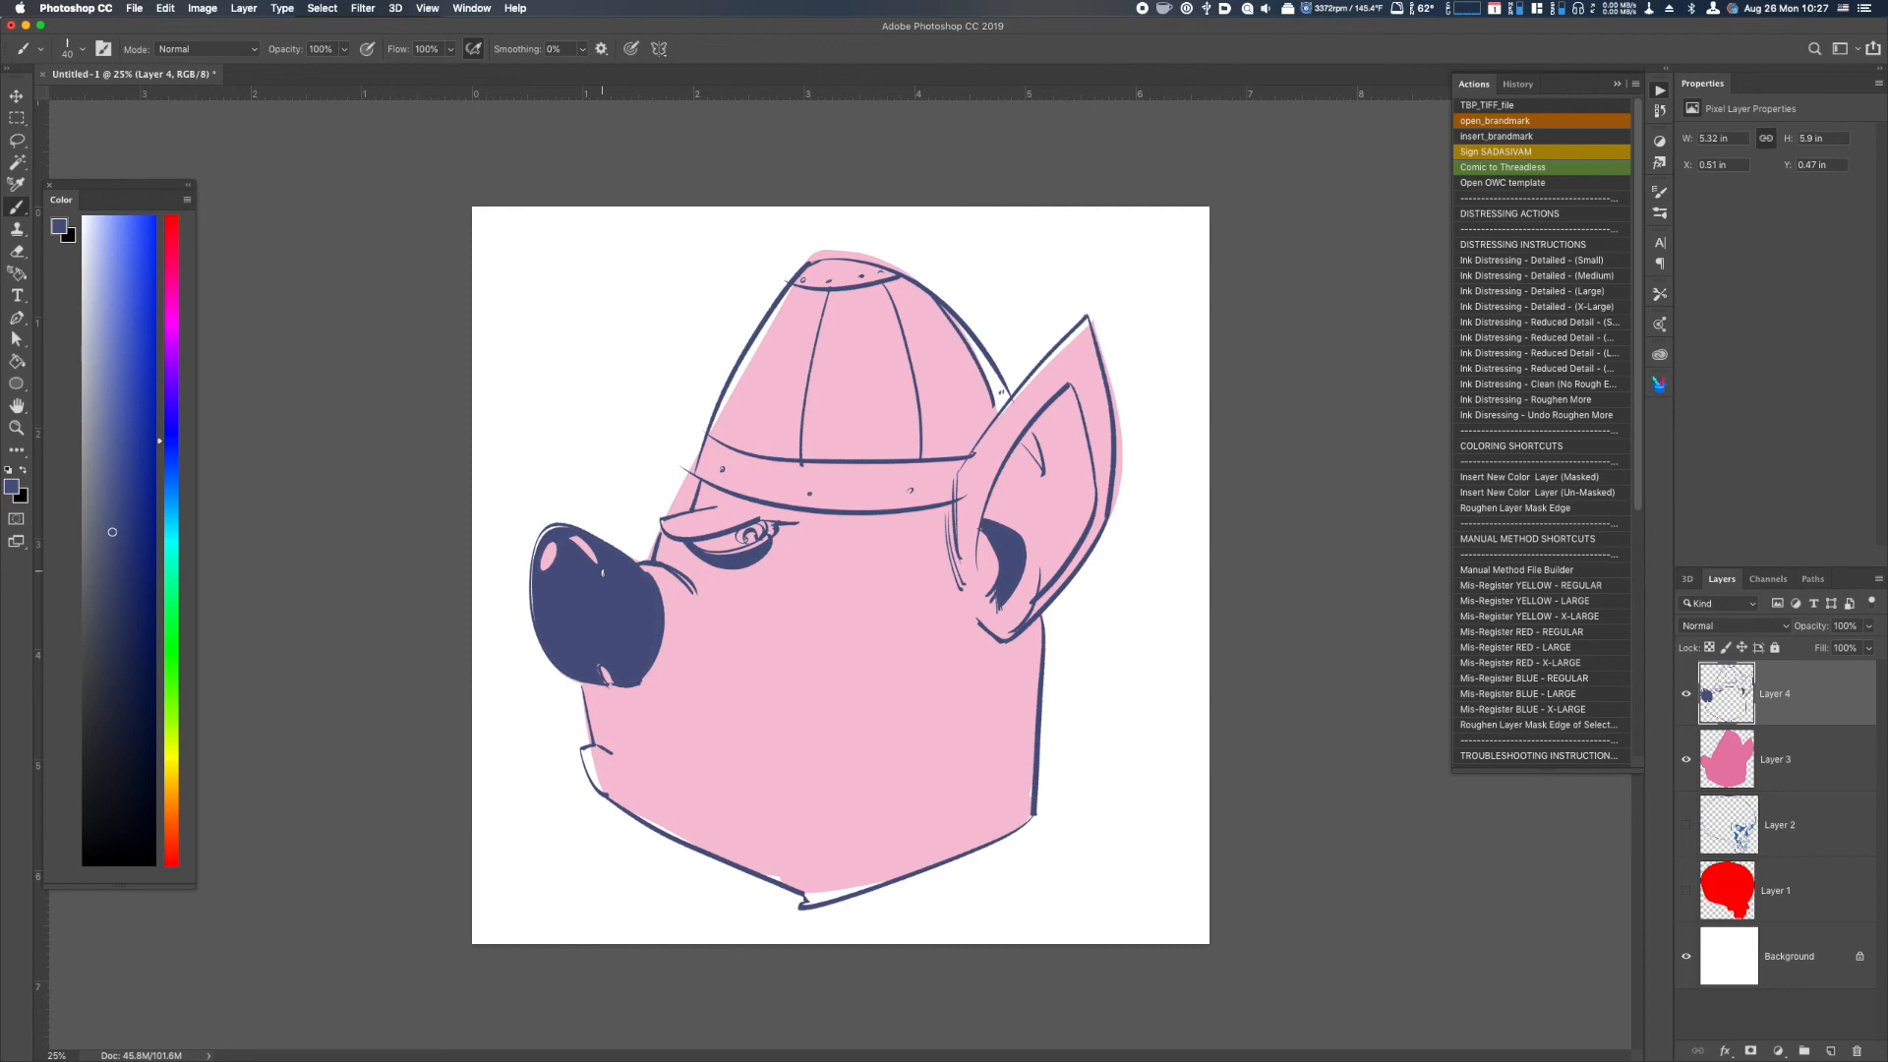
drag(991, 425, 955, 479)
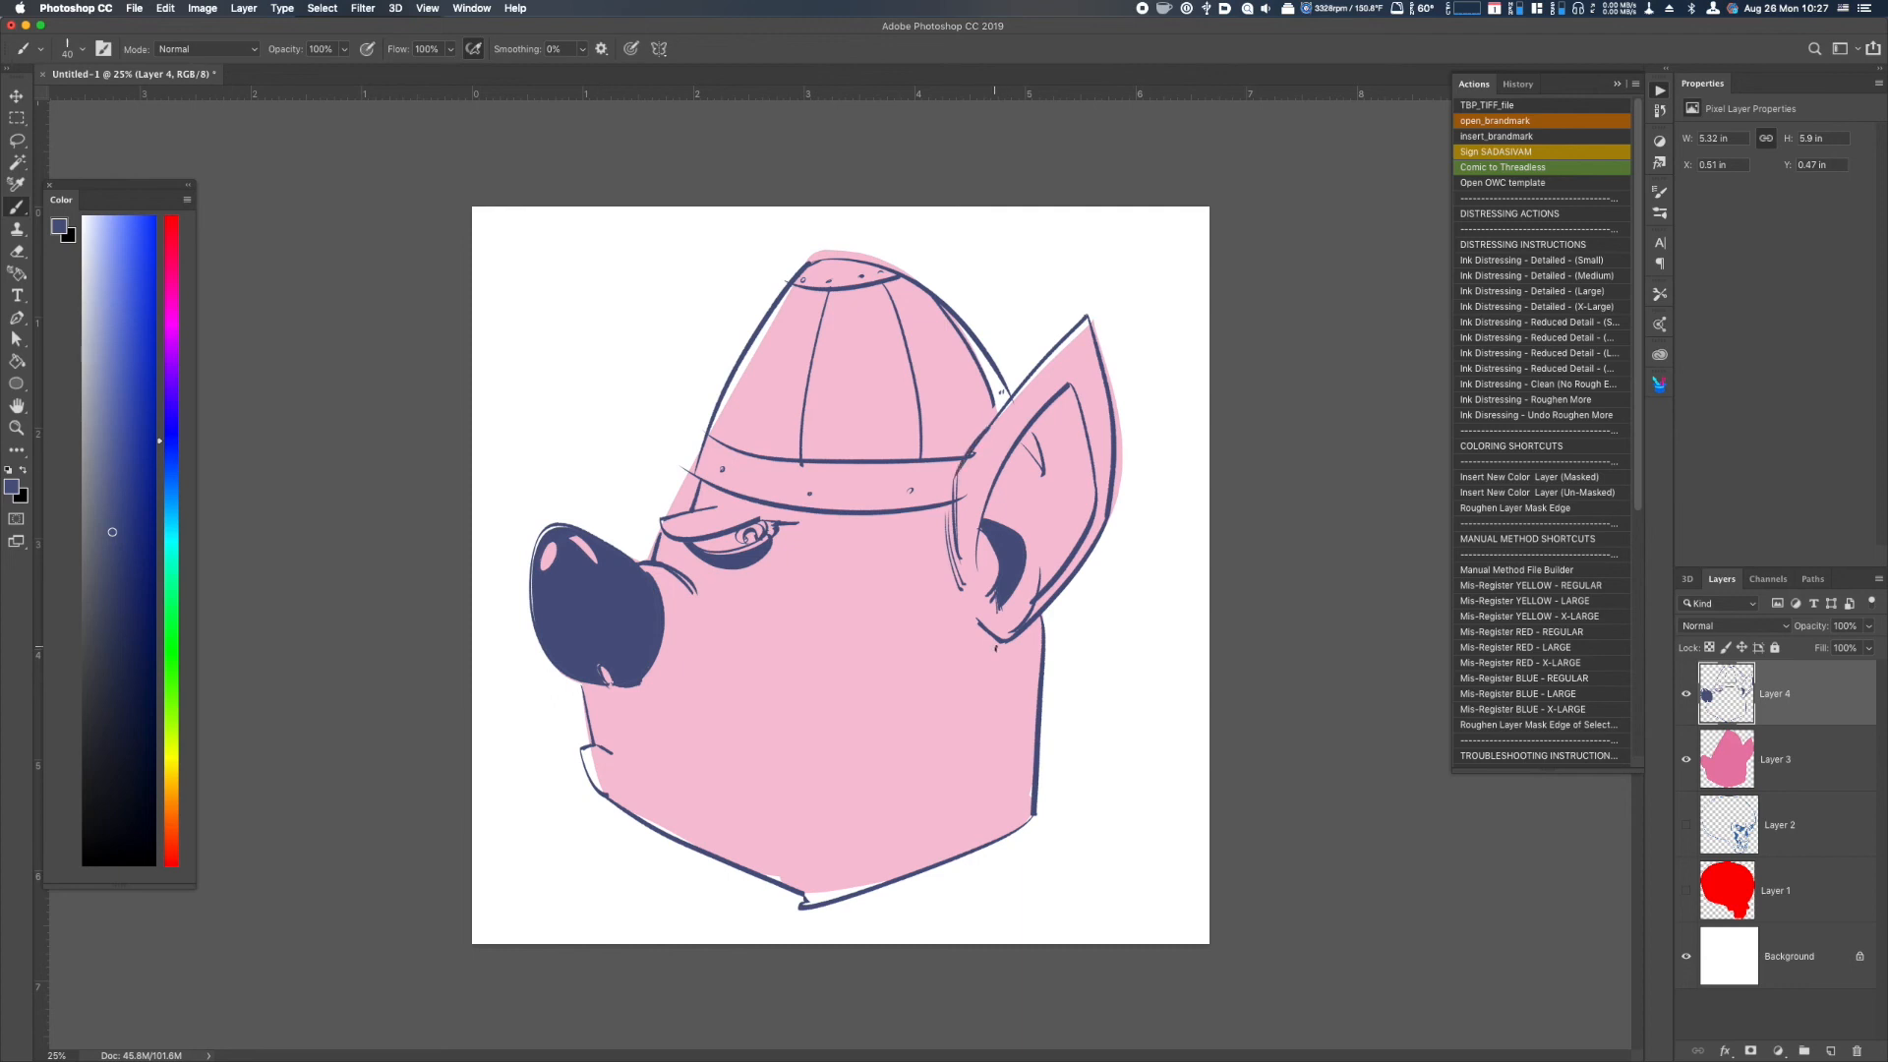